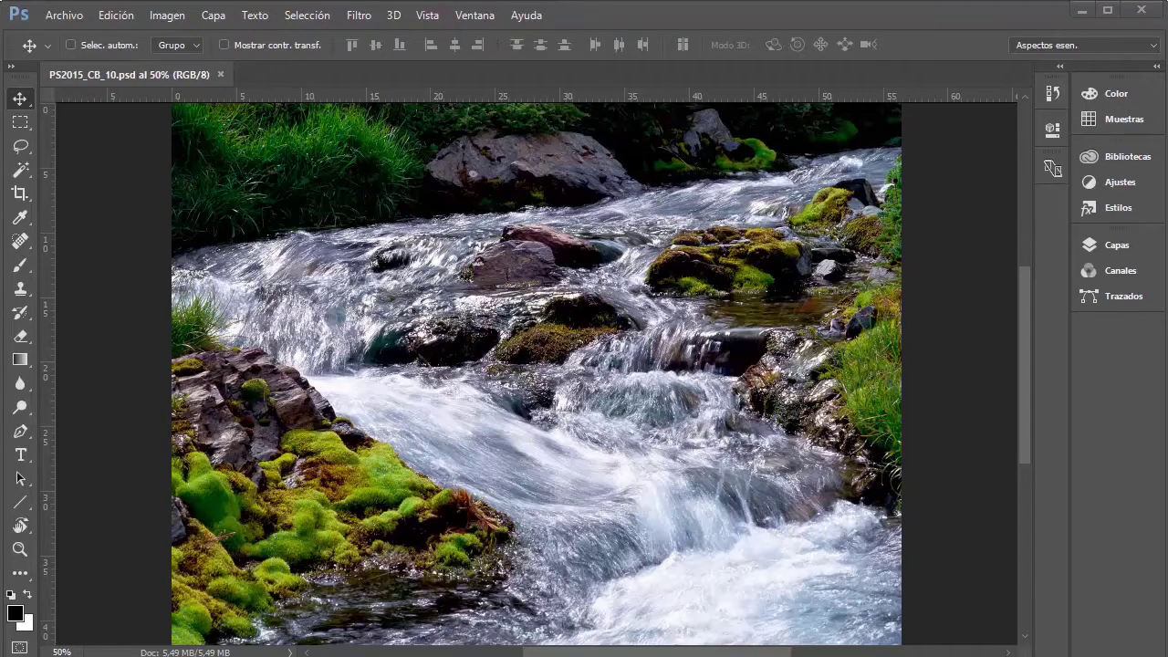
- Open the Layers panel to show the river photo's single Fondo background layer
{"action": "left_click", "coordinate": [1122, 246]}
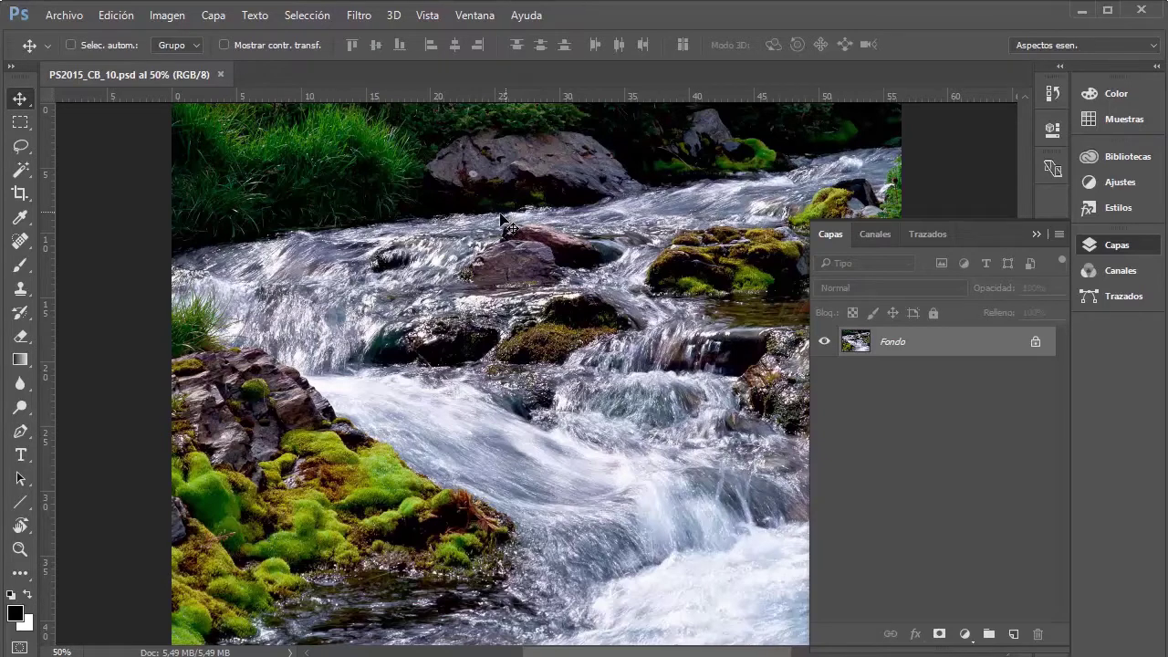
{"action": "left_click", "coordinate": [162, 15]}
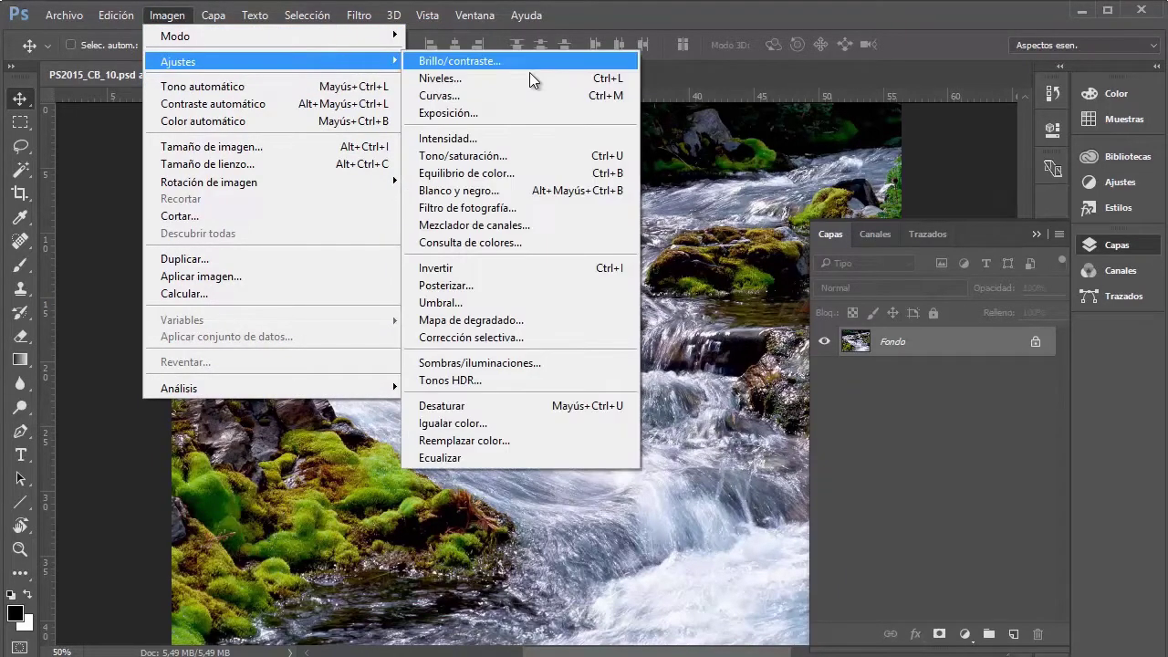
{"action": "left_click", "coordinate": [166, 15]}
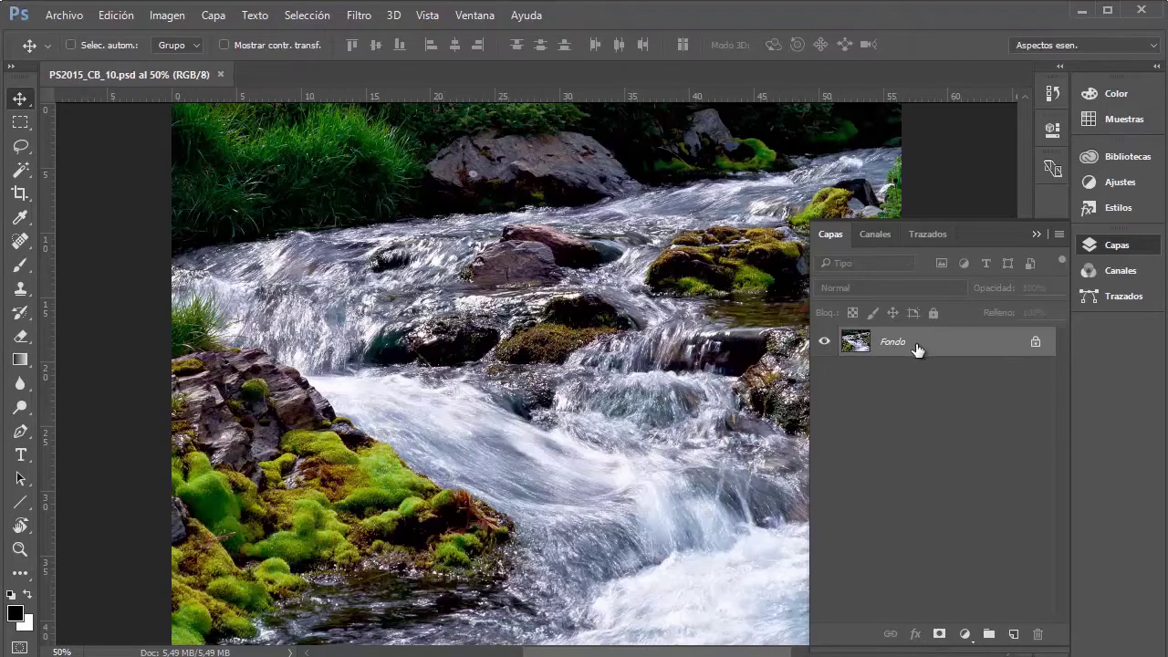
- Unlock Fondo into Capa 0 and convert it via Capa > Objetos inteligentes
{"action": "left_click", "coordinate": [1036, 341]}
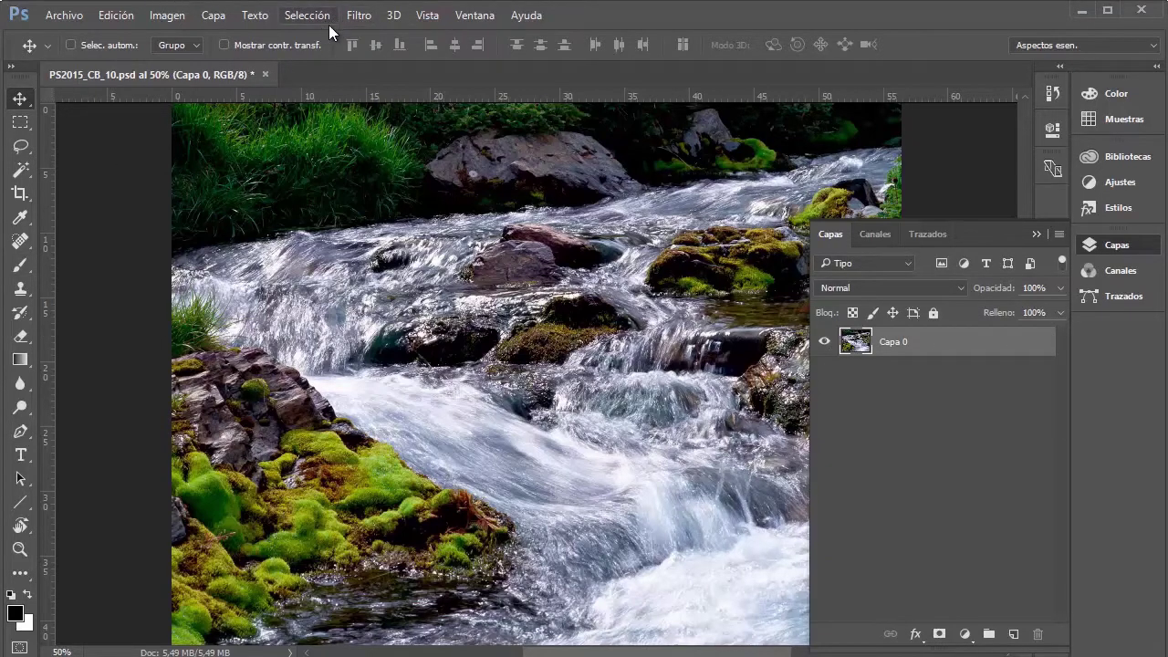
{"action": "right_click", "coordinate": [937, 336]}
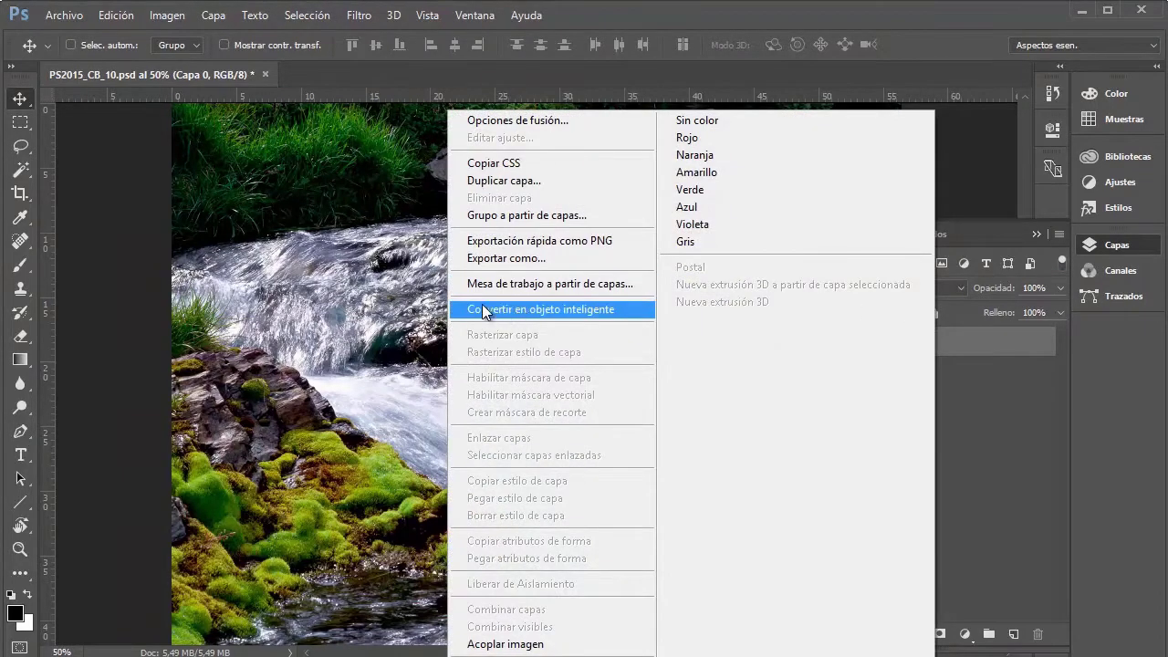
{"action": "left_click", "coordinate": [614, 14]}
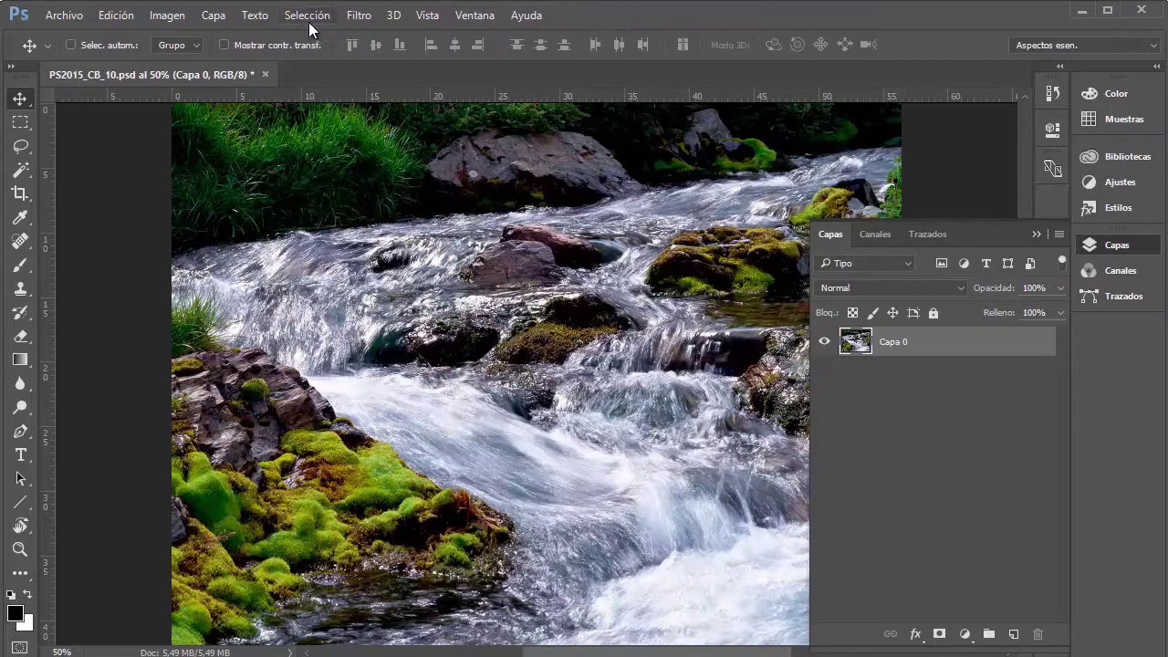
{"action": "left_click", "coordinate": [204, 15]}
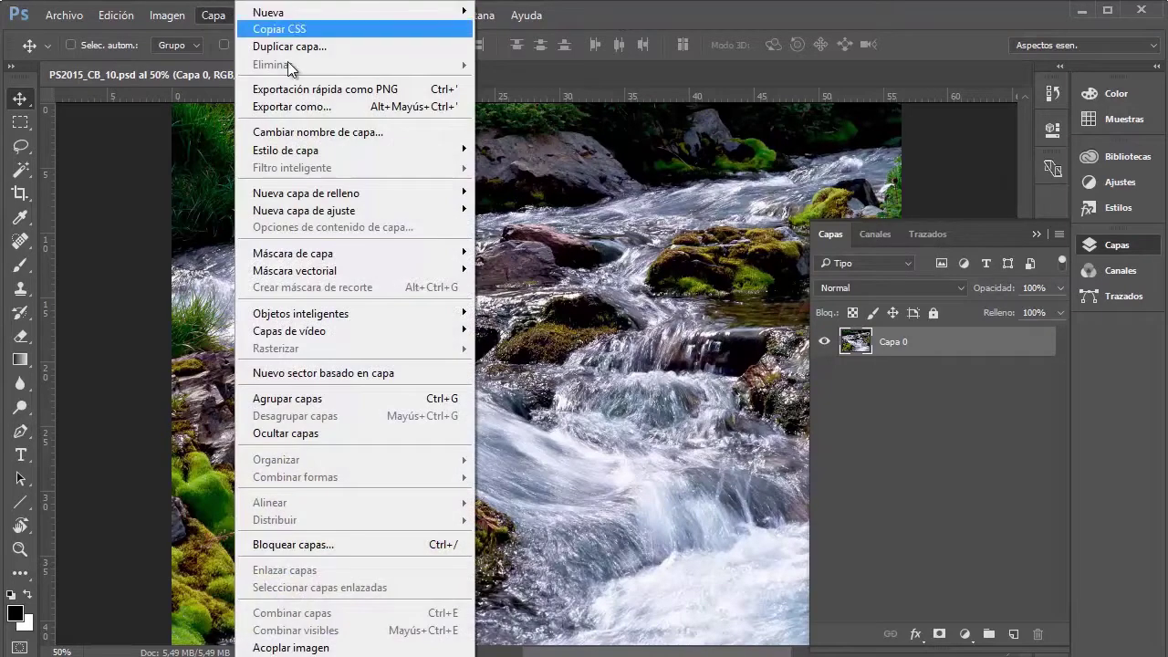
{"action": "mouse_move", "coordinate": [301, 314]}
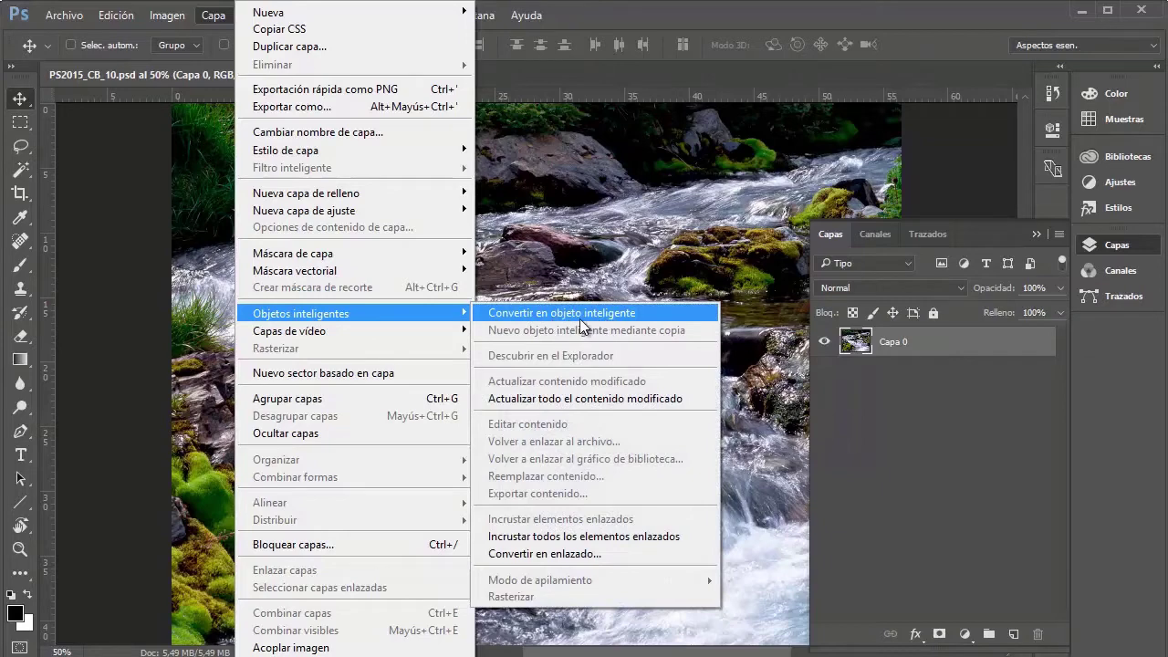
{"action": "left_click", "coordinate": [588, 312]}
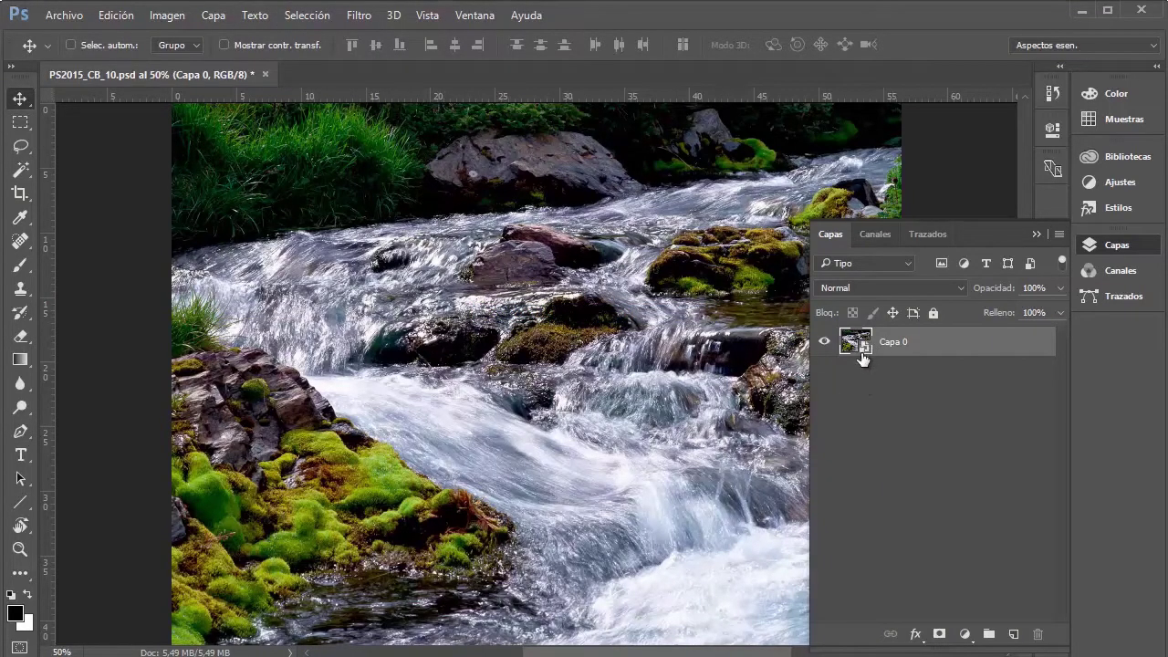
- Duplicate Capa 0 with Ctrl+J, creating Capa 0 copia
{"action": "key", "text": "z"}
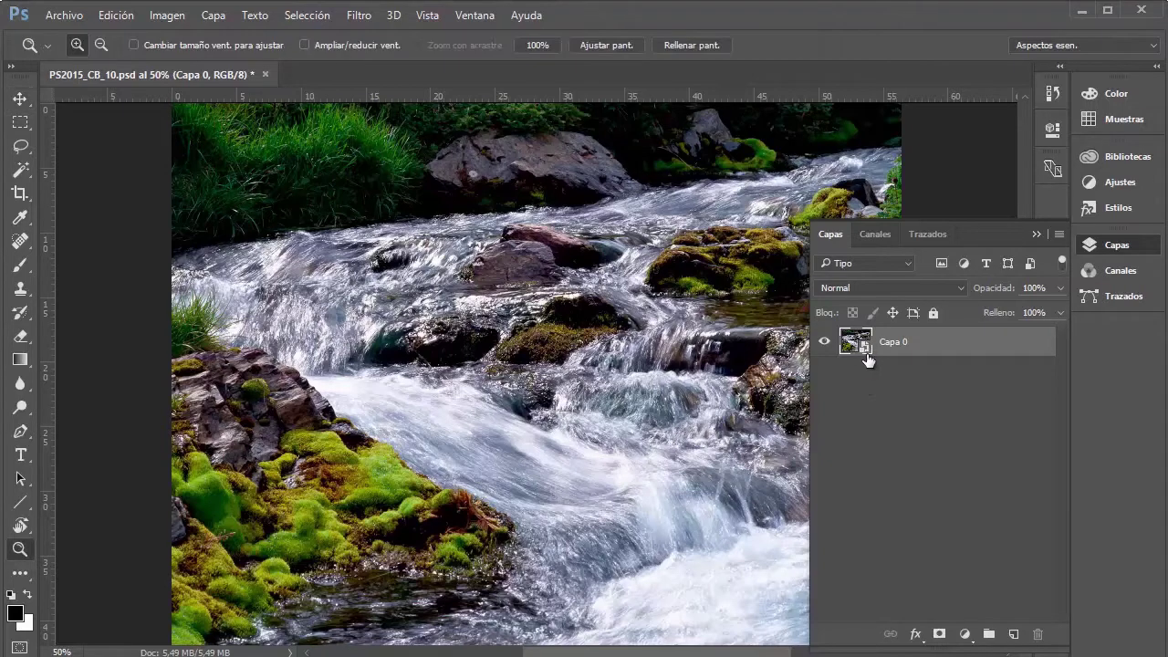
{"action": "left_click", "coordinate": [20, 98]}
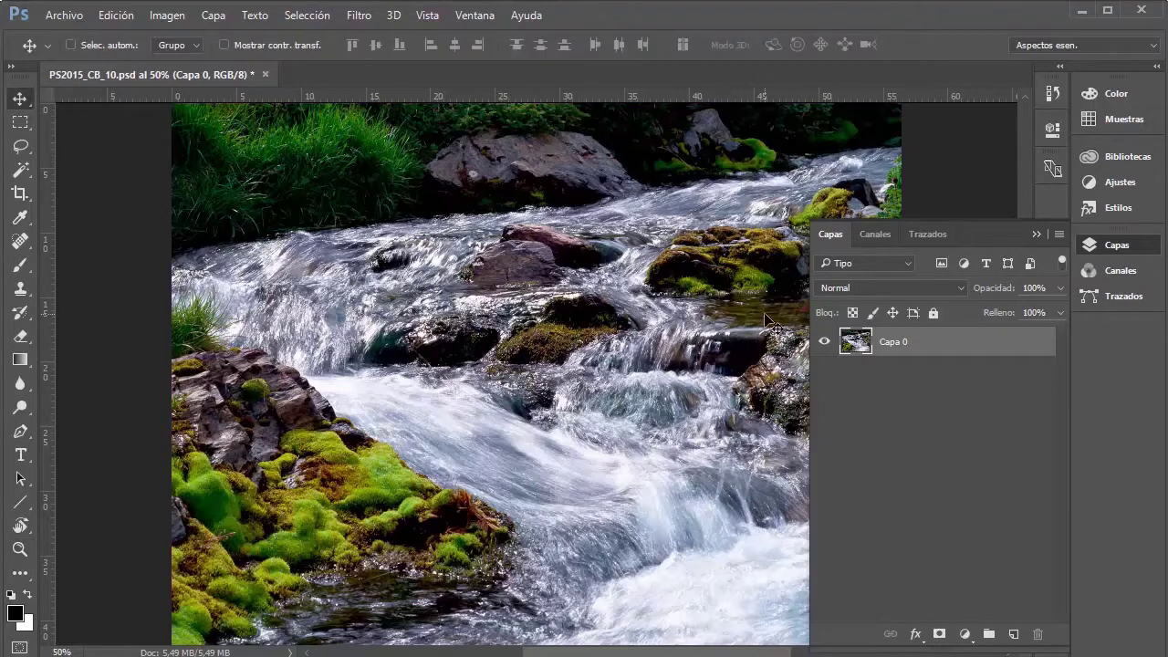
{"action": "key", "text": "ctrl+j"}
{"action": "double_click", "coordinate": [902, 374]}
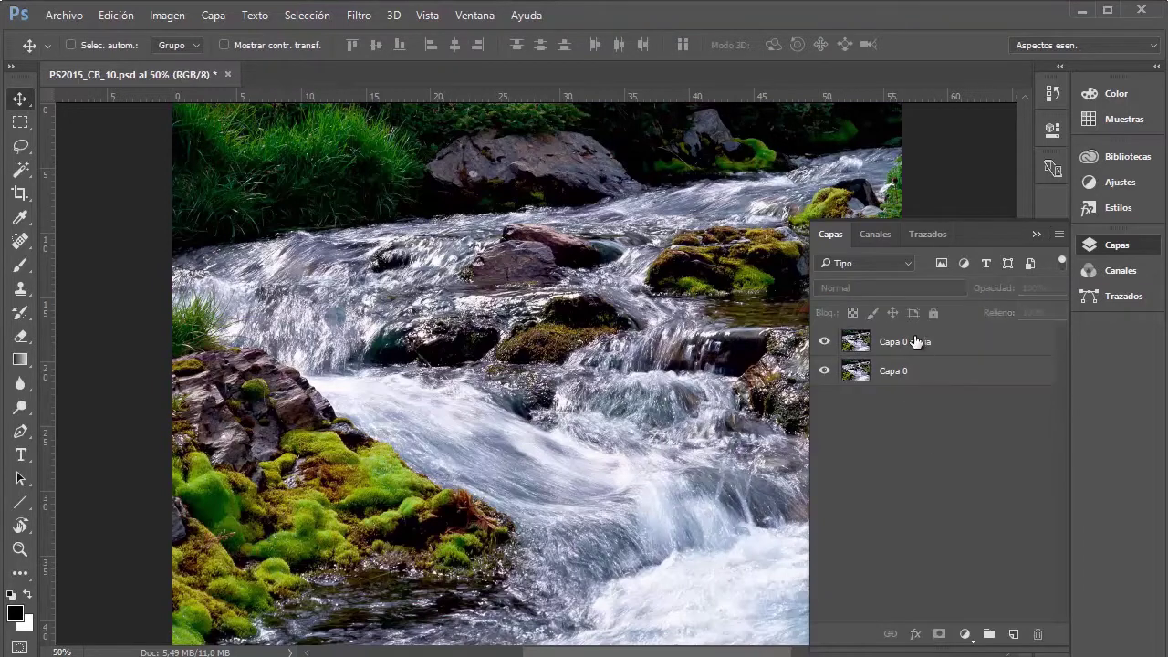
{"action": "left_click", "coordinate": [916, 343]}
- Rename the copy 'Objeto inteligente' and convert it into a smart object
{"action": "double_click", "coordinate": [910, 343]}
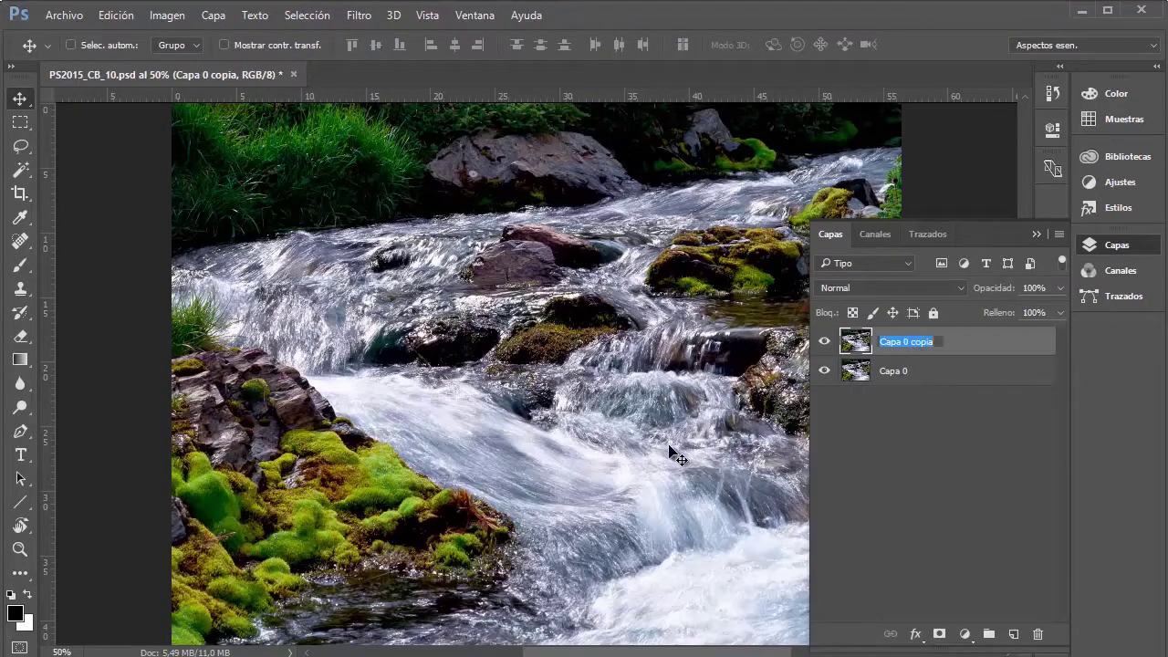
{"action": "type", "text": "Objeto inteligente"}
{"action": "key", "text": "Return"}
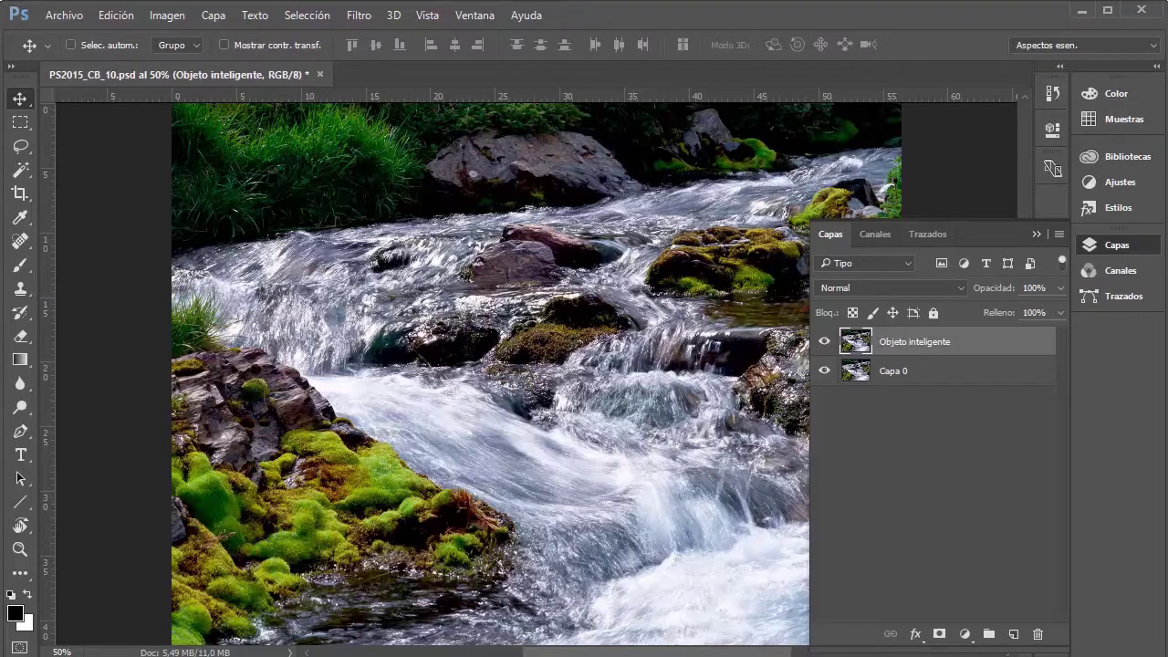
{"action": "right_click", "coordinate": [962, 341]}
{"action": "left_click", "coordinate": [566, 304]}
{"action": "left_click", "coordinate": [929, 374]}
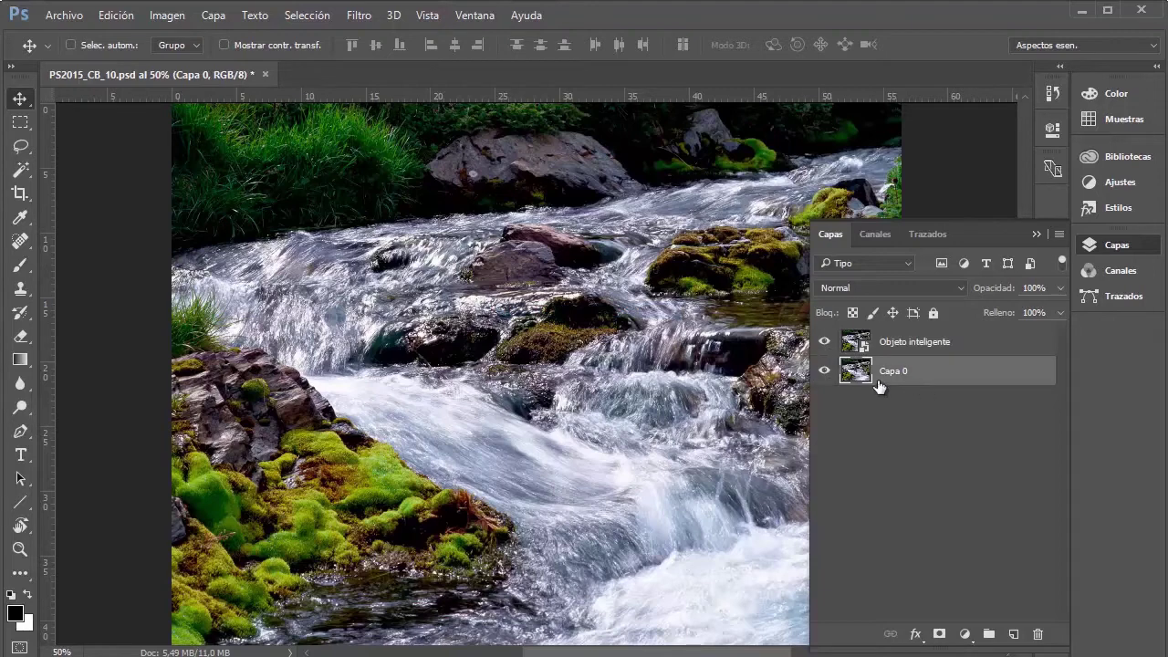
- Free-transform Capa 0 down to about 39.5% toward the lower left
{"action": "key", "text": "ctrl+t"}
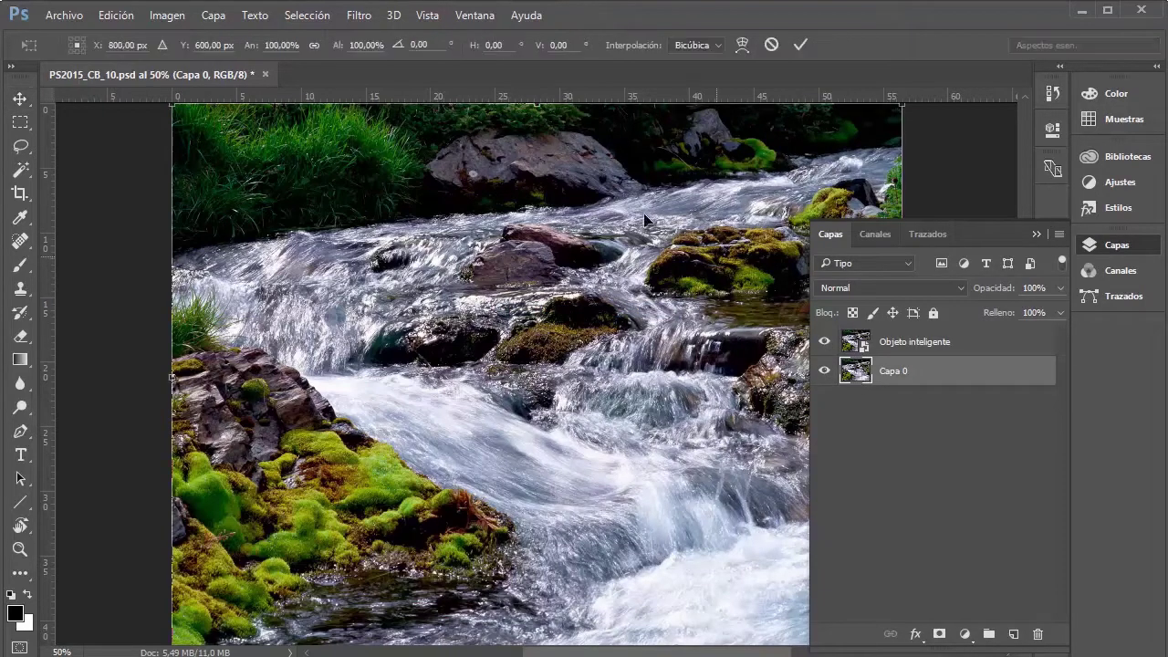
{"action": "key", "text": "ctrl+0"}
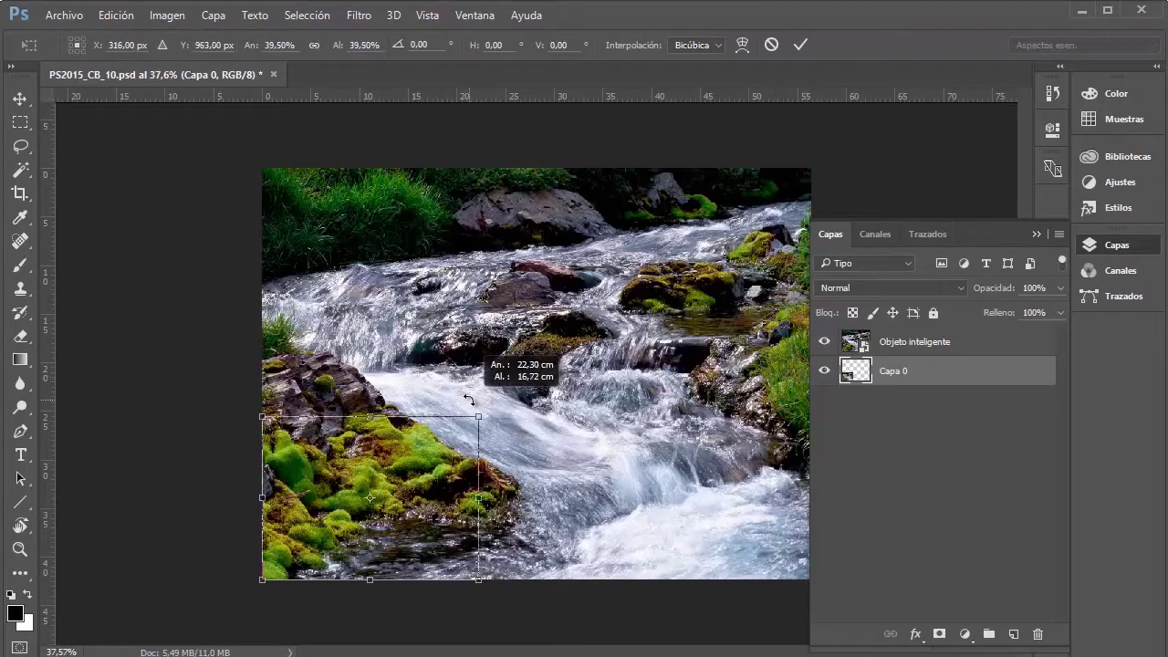
{"action": "left_click_drag", "start_coordinate": [811, 169], "coordinate": [478, 417]}
{"action": "key", "text": "Return"}
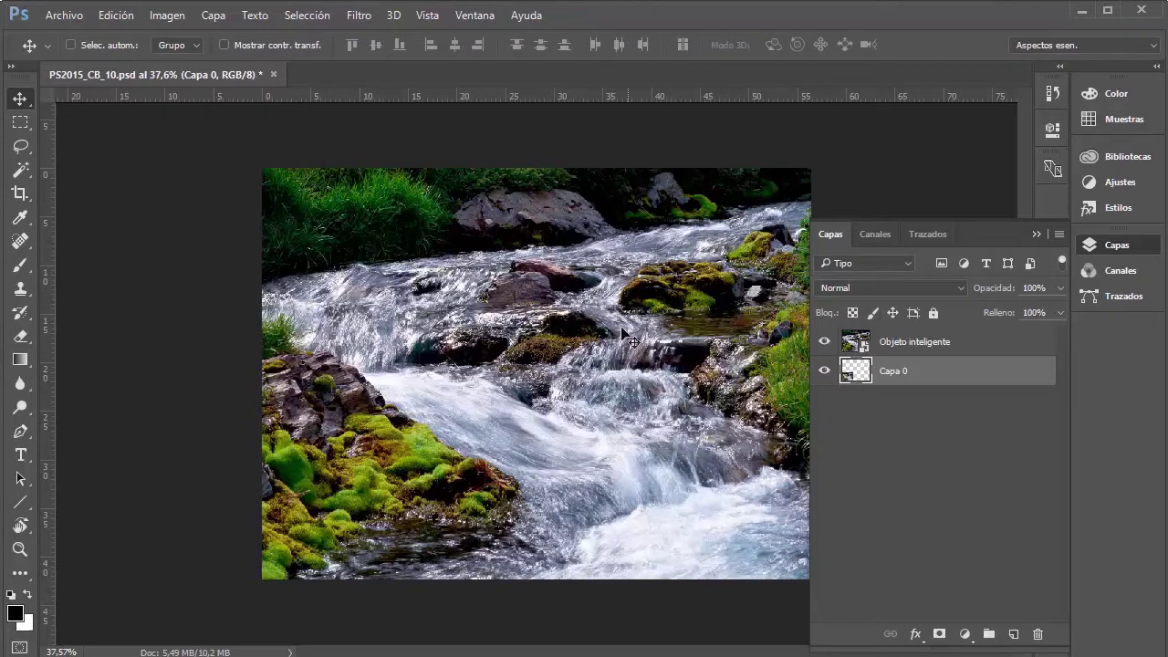
- Hide Objeto inteligente and scale Capa 0 back up about 252% to fill the canvas
{"action": "left_click", "coordinate": [824, 343]}
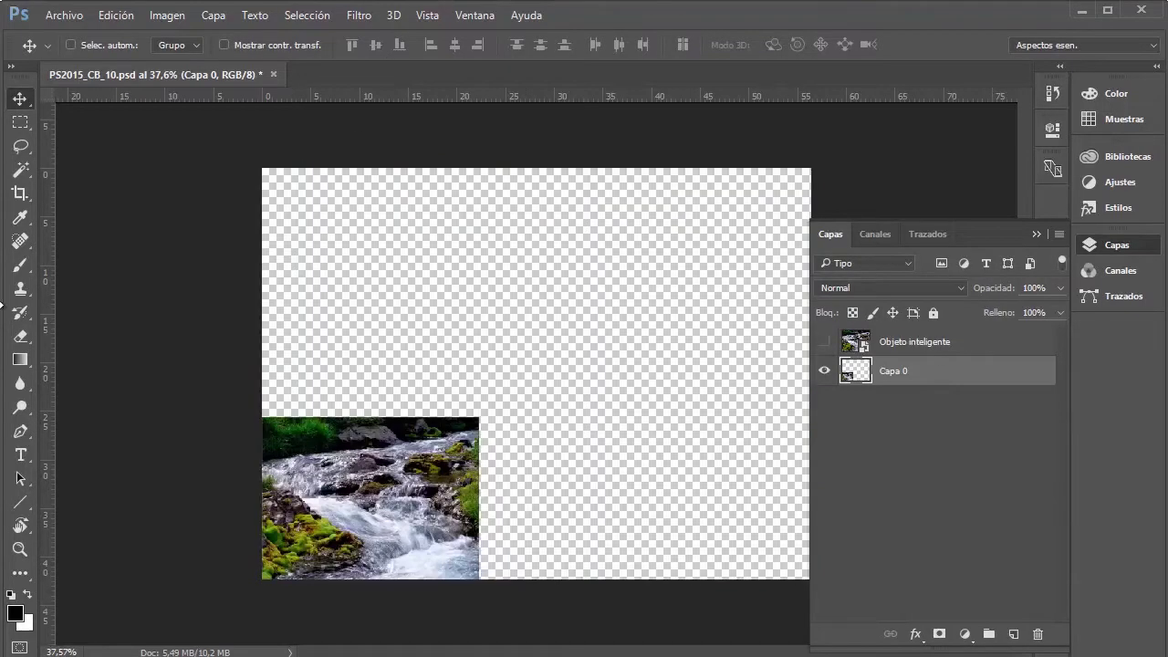
{"action": "scroll", "coordinate": [429, 570], "scroll_direction": "up", "scroll_amount": 2}
{"action": "scroll", "coordinate": [418, 564], "scroll_direction": "right", "scroll_amount": 2}
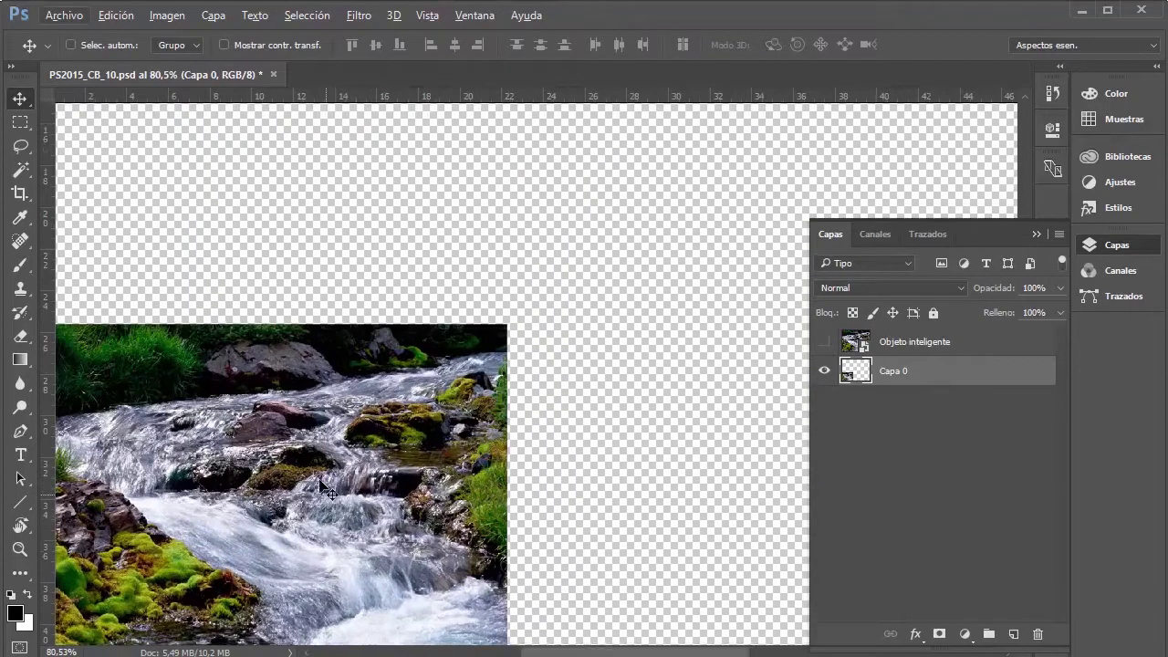
{"action": "scroll", "coordinate": [256, 416], "scroll_direction": "down", "scroll_amount": 1}
{"action": "scroll", "coordinate": [255, 415], "scroll_direction": "down", "scroll_amount": 2}
{"action": "scroll", "coordinate": [251, 409], "scroll_direction": "up", "scroll_amount": 1}
{"action": "scroll", "coordinate": [251, 410], "scroll_direction": "up", "scroll_amount": 1}
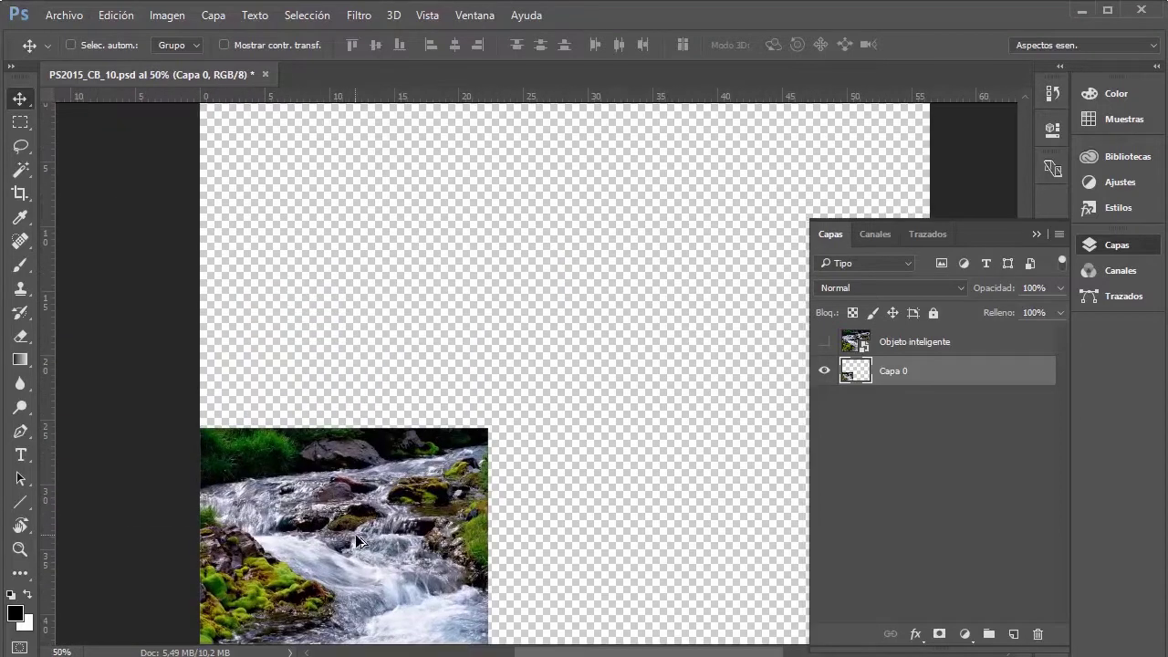
{"action": "scroll", "coordinate": [468, 480], "scroll_direction": "down", "scroll_amount": 2}
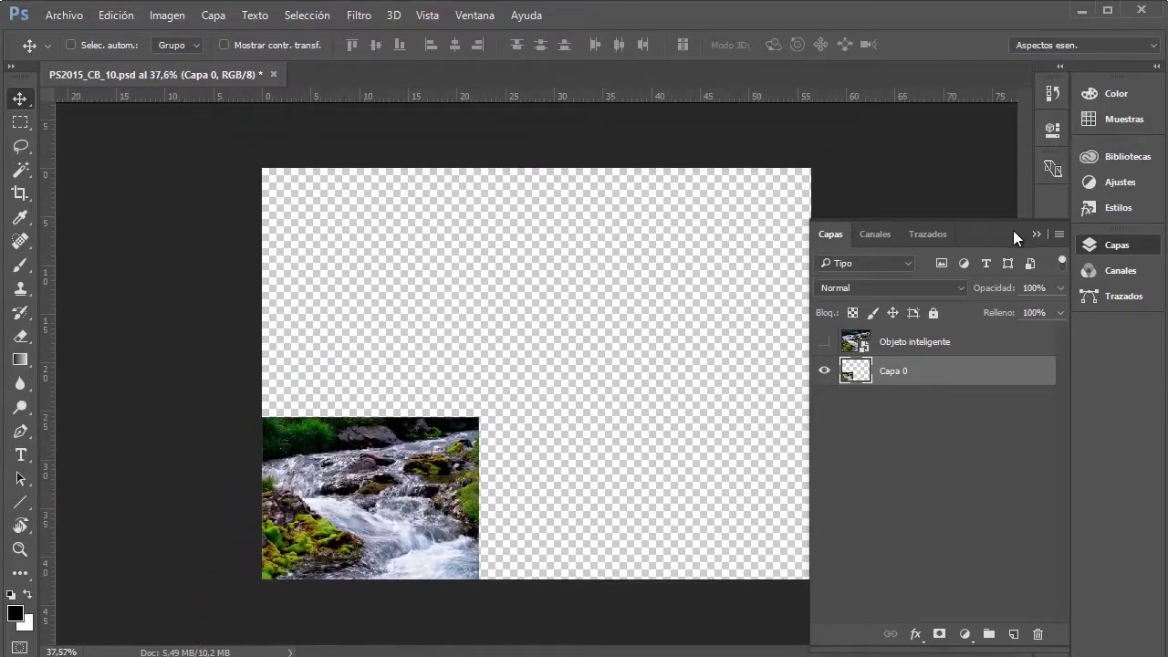
{"action": "key", "text": "ctrl+t"}
{"action": "left_click_drag", "start_coordinate": [480, 417], "coordinate": [842, 209]}
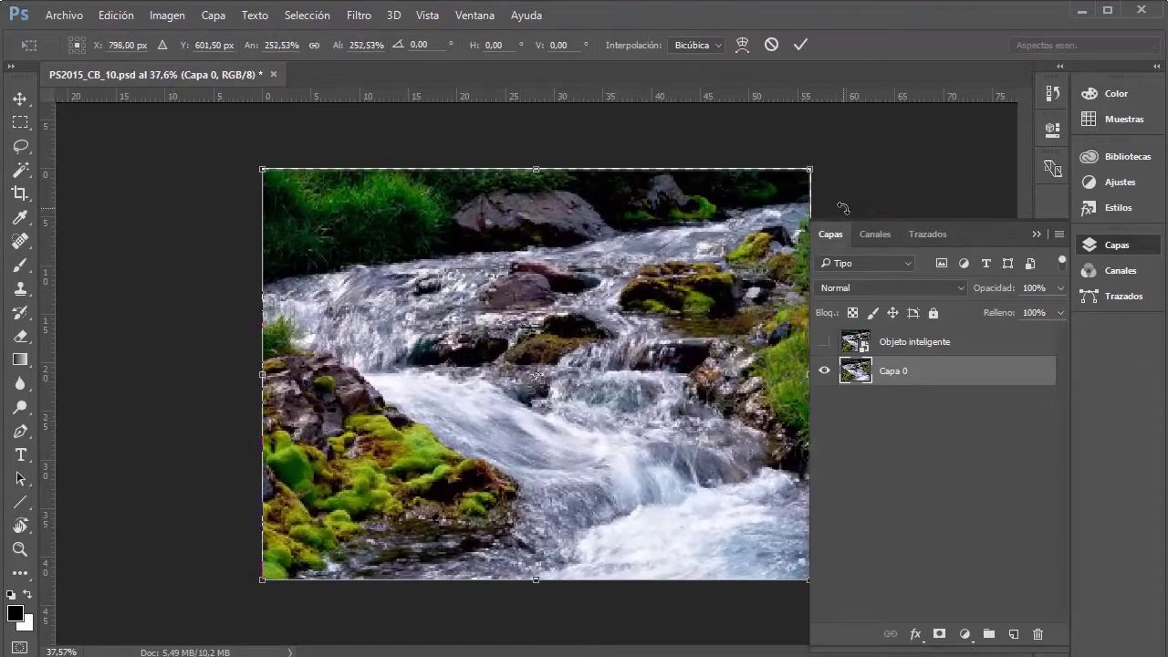
{"action": "key", "text": "Return"}
- Toggle Objeto inteligente's visibility, select it, and zoom in on the mossy rock
{"action": "scroll", "coordinate": [635, 455], "scroll_direction": "up", "scroll_amount": 2}
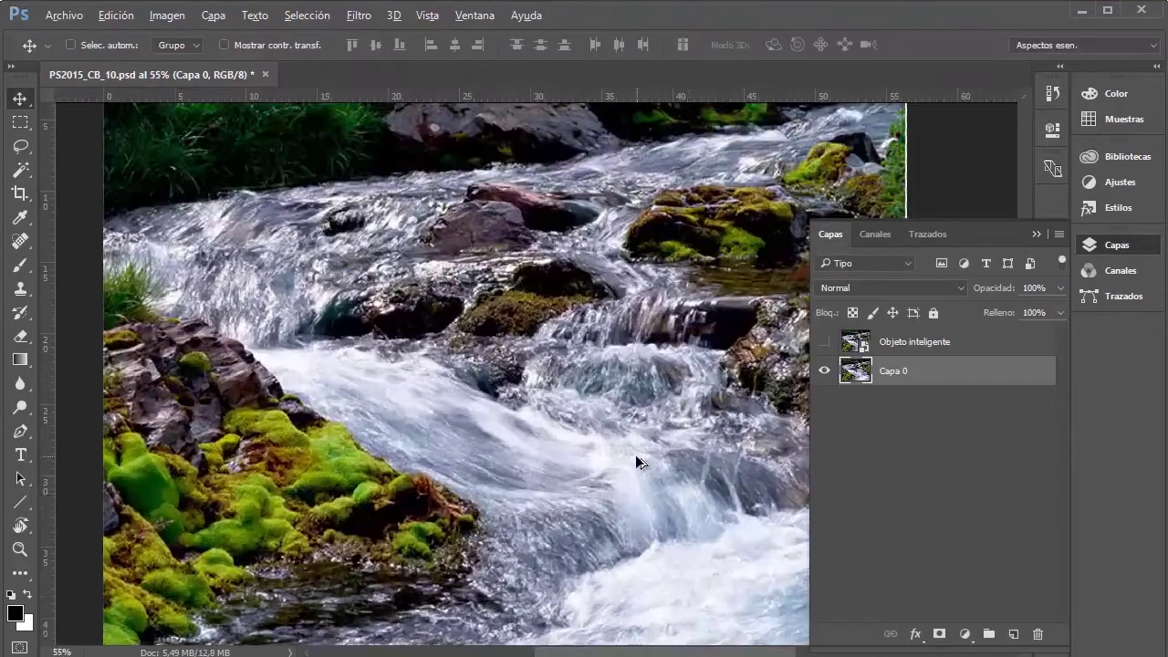
{"action": "left_click", "coordinate": [824, 341]}
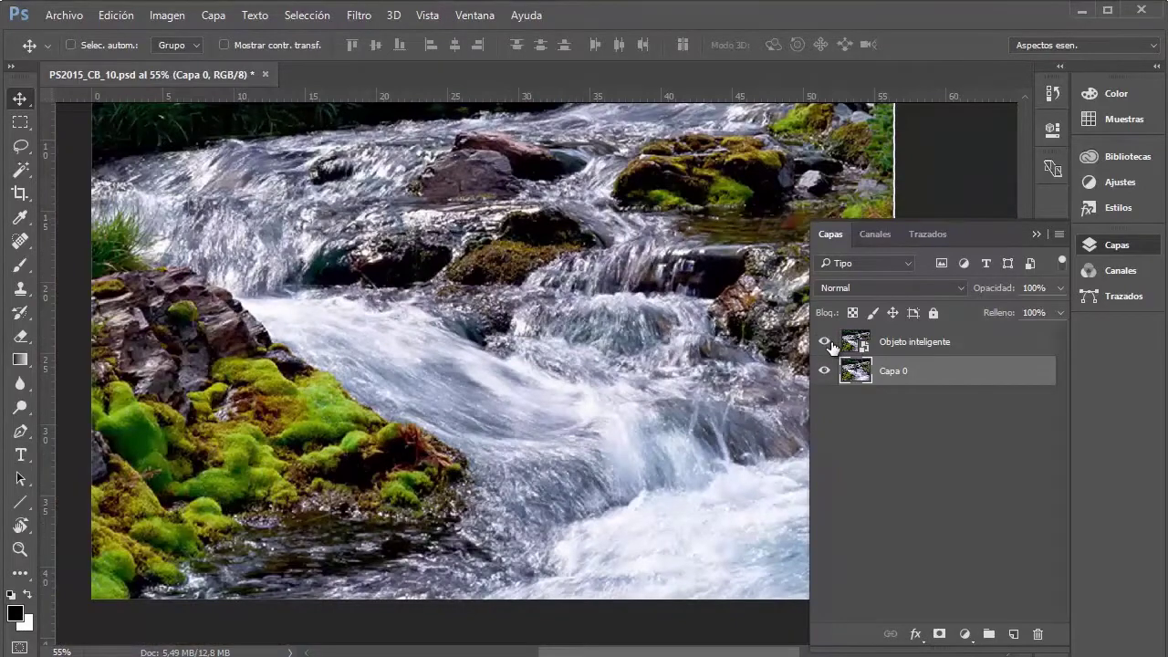
{"action": "left_click", "coordinate": [825, 342]}
{"action": "left_click", "coordinate": [824, 341]}
{"action": "left_click", "coordinate": [922, 344]}
{"action": "scroll", "coordinate": [538, 215], "scroll_direction": "up", "scroll_amount": 2}
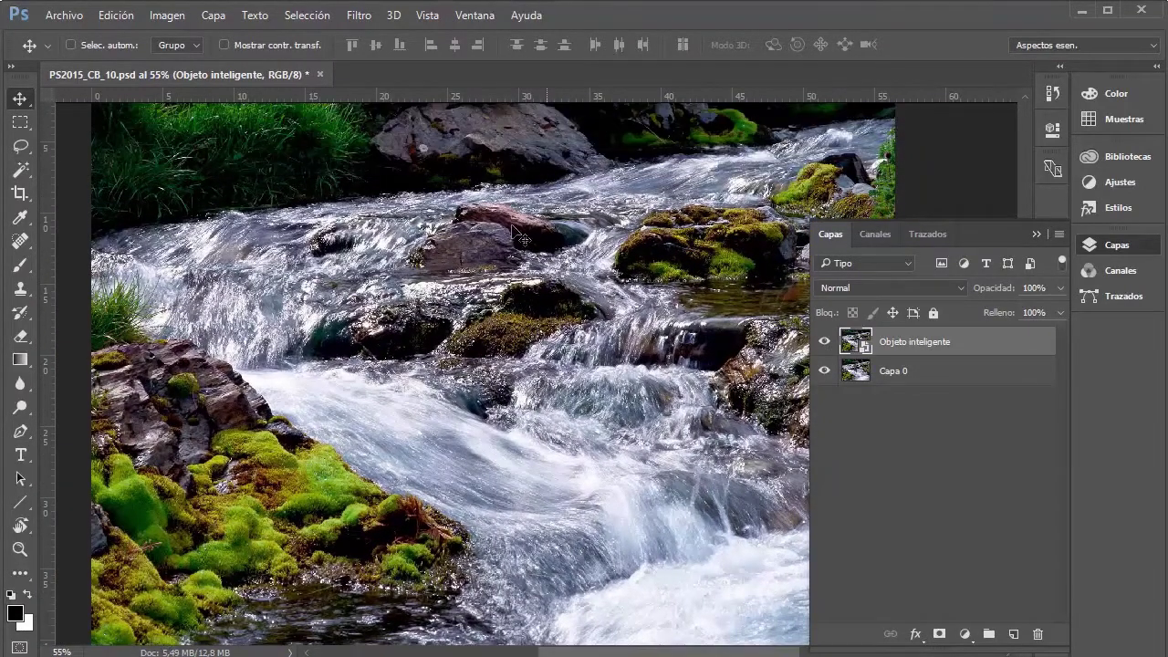
{"action": "scroll", "coordinate": [523, 239], "scroll_direction": "up", "scroll_amount": 3}
{"action": "scroll", "coordinate": [525, 242], "scroll_direction": "up", "scroll_amount": 2}
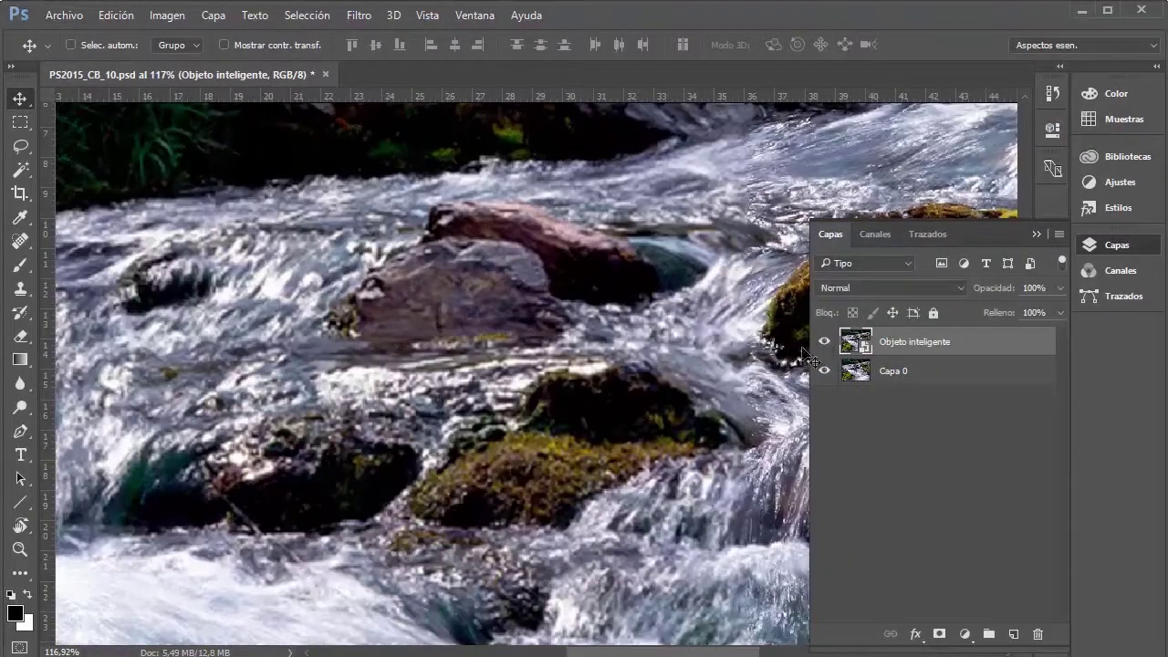
{"action": "scroll", "coordinate": [559, 461], "scroll_direction": "up", "scroll_amount": 2}
{"action": "scroll", "coordinate": [559, 461], "scroll_direction": "up", "scroll_amount": 2}
{"action": "scroll", "coordinate": [558, 461], "scroll_direction": "up", "scroll_amount": 2}
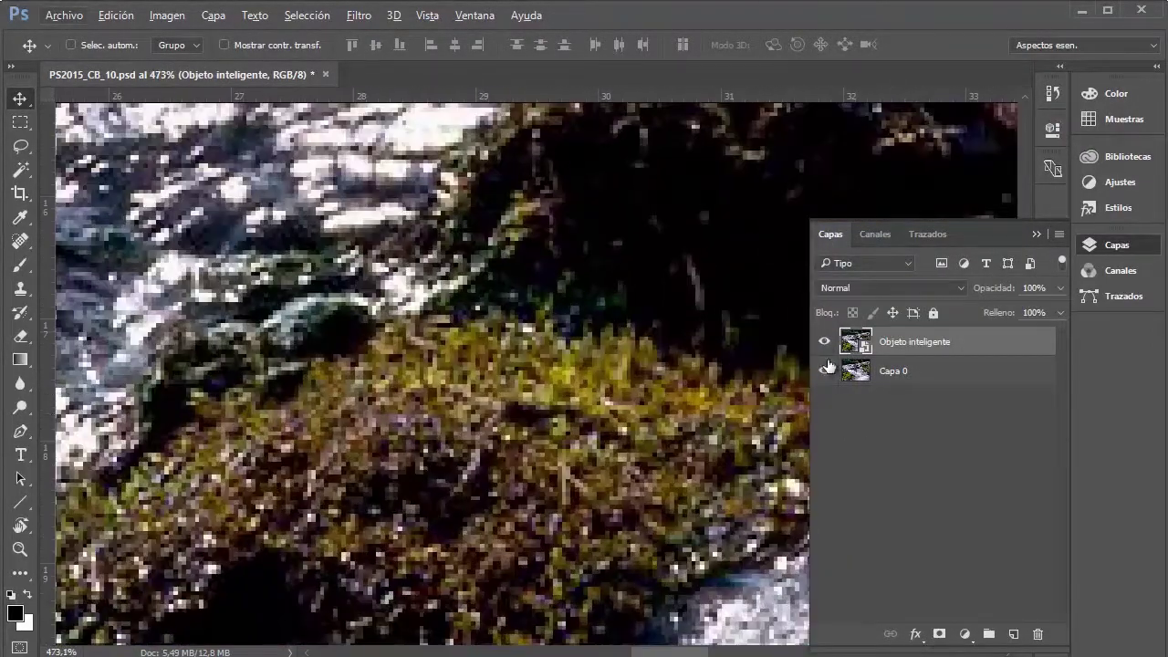
- Compare against the blurrier Capa 0, ending with Objeto inteligente shown and Capa 0 hidden
{"action": "left_click", "coordinate": [824, 341]}
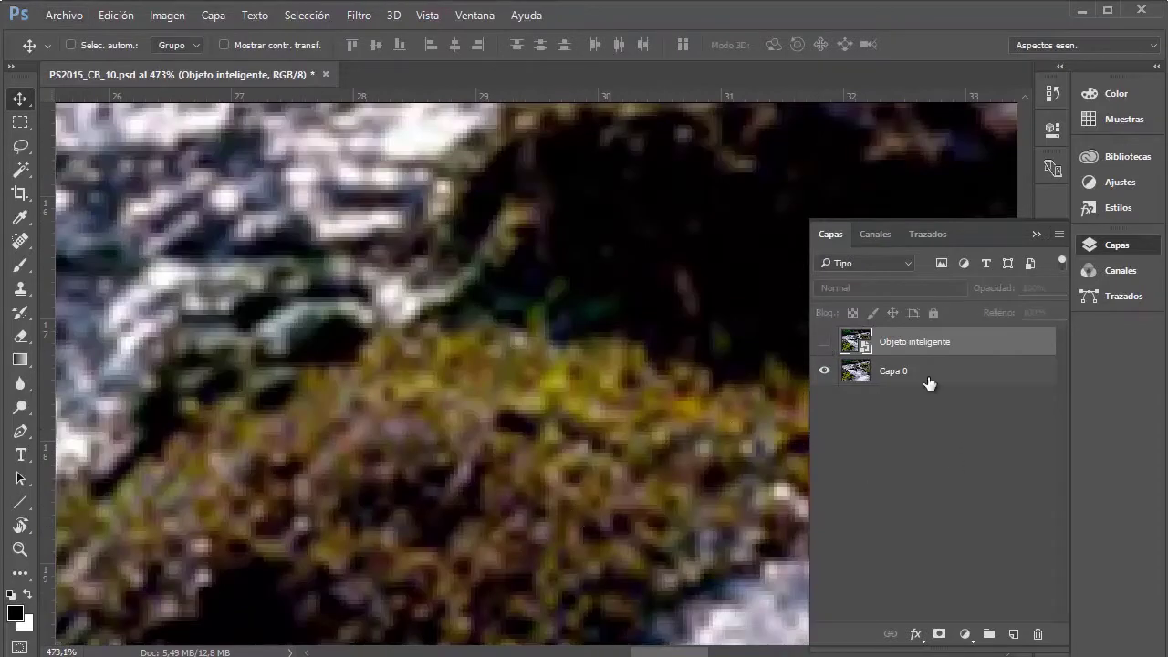
{"action": "left_click", "coordinate": [824, 341]}
{"action": "scroll", "coordinate": [453, 344], "scroll_direction": "down", "scroll_amount": 3}
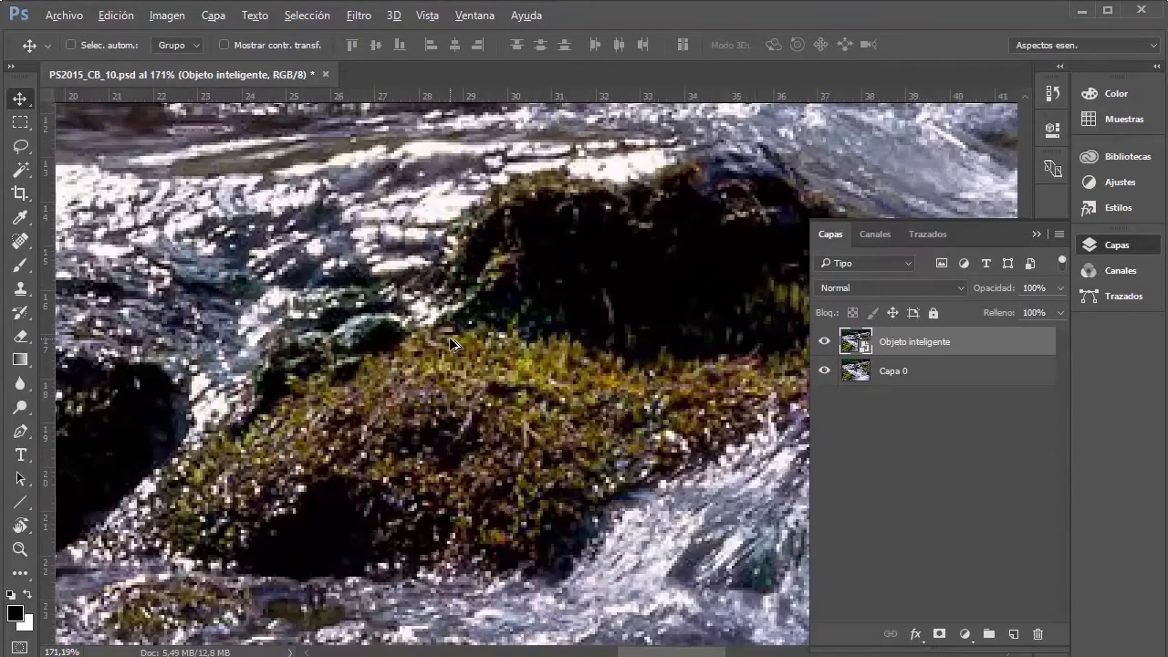
{"action": "scroll", "coordinate": [449, 337], "scroll_direction": "down", "scroll_amount": 2}
{"action": "left_click", "coordinate": [824, 370]}
{"action": "scroll", "coordinate": [619, 334], "scroll_direction": "down", "scroll_amount": 2}
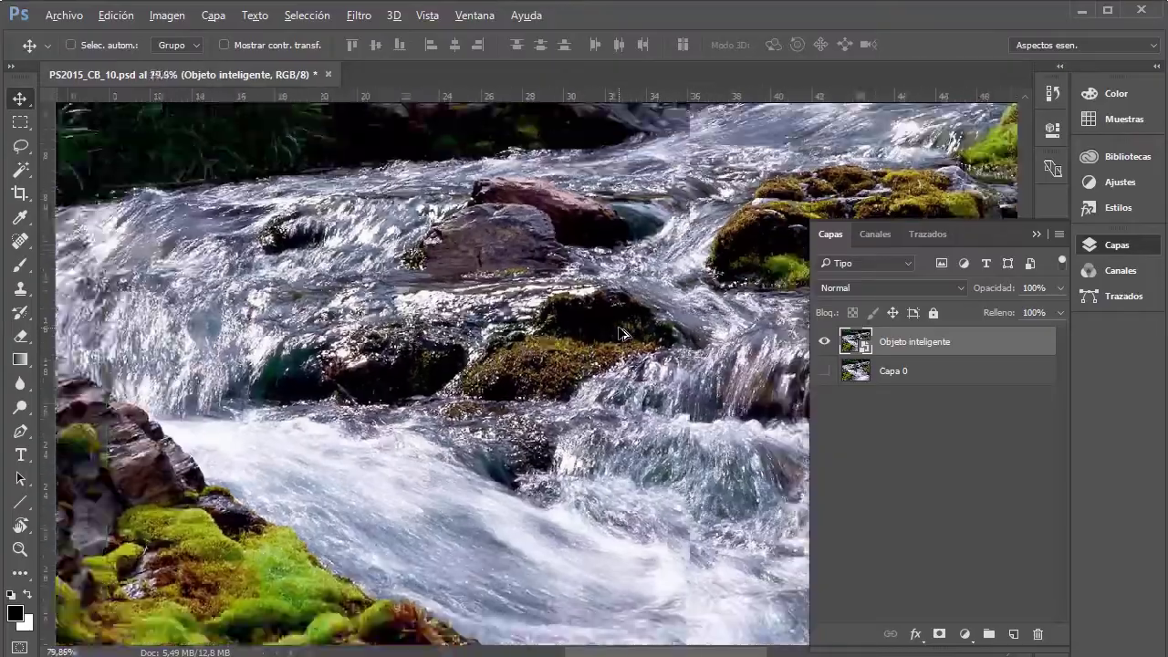
{"action": "scroll", "coordinate": [619, 334], "scroll_direction": "down", "scroll_amount": 1}
- Shrink Objeto inteligente to 24% in the bottom-left corner
{"action": "key", "text": "ctrl+t"}
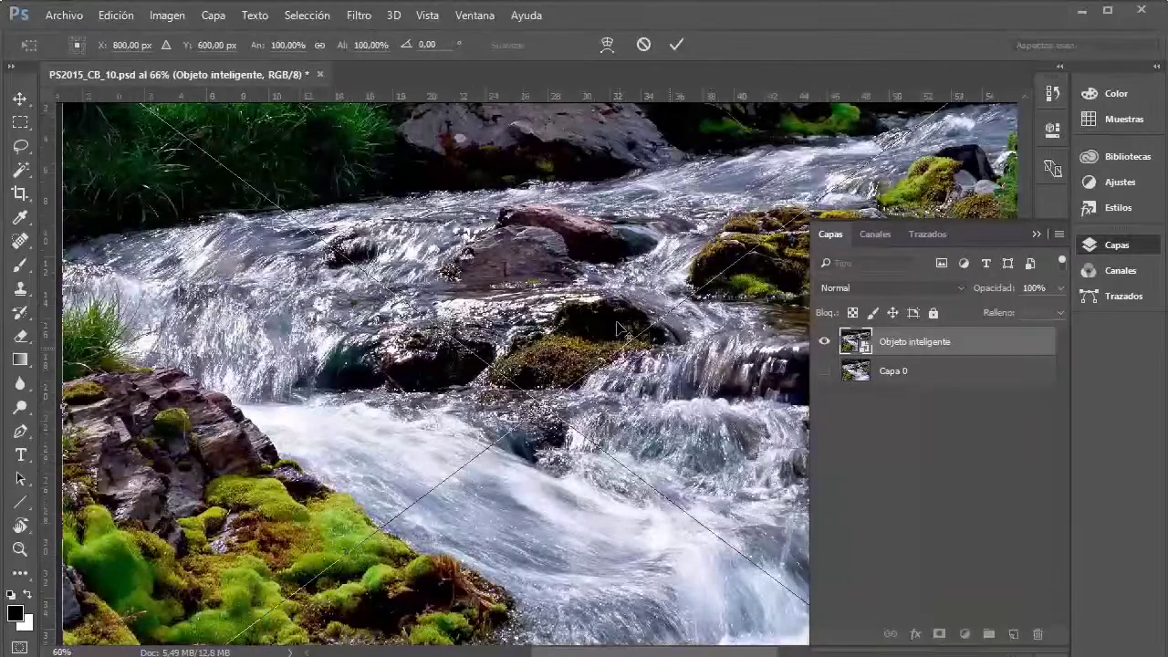
{"action": "scroll", "coordinate": [619, 328], "scroll_direction": "down", "scroll_amount": 3}
{"action": "left_click_drag", "start_coordinate": [808, 169], "coordinate": [394, 479]}
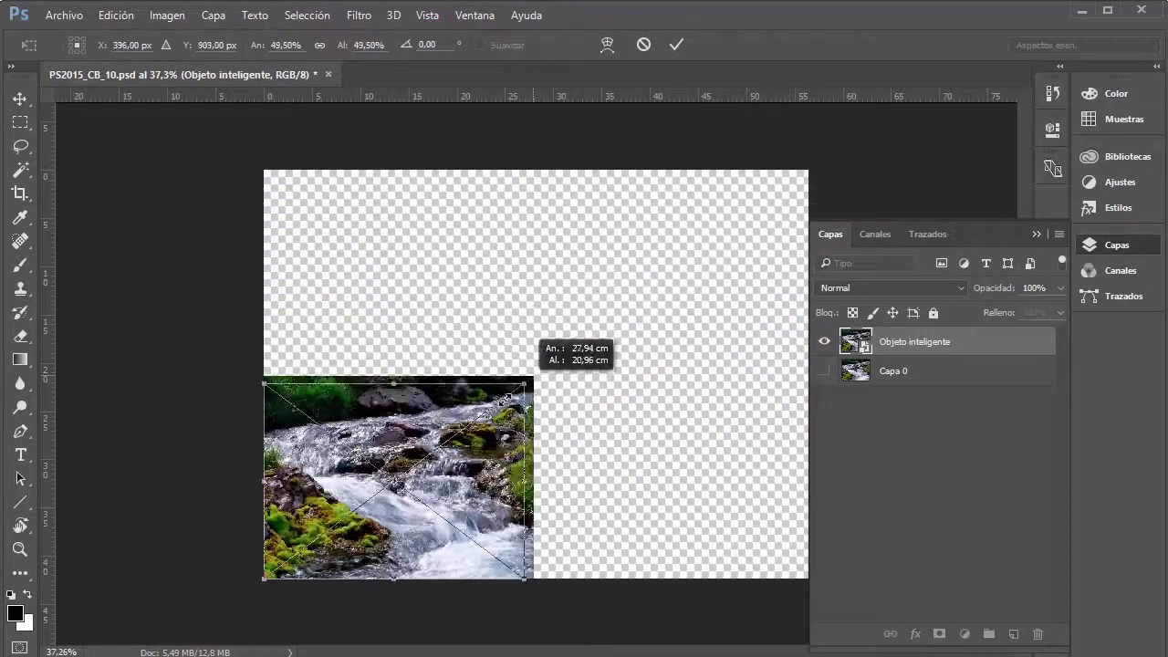
{"action": "key", "text": "Return"}
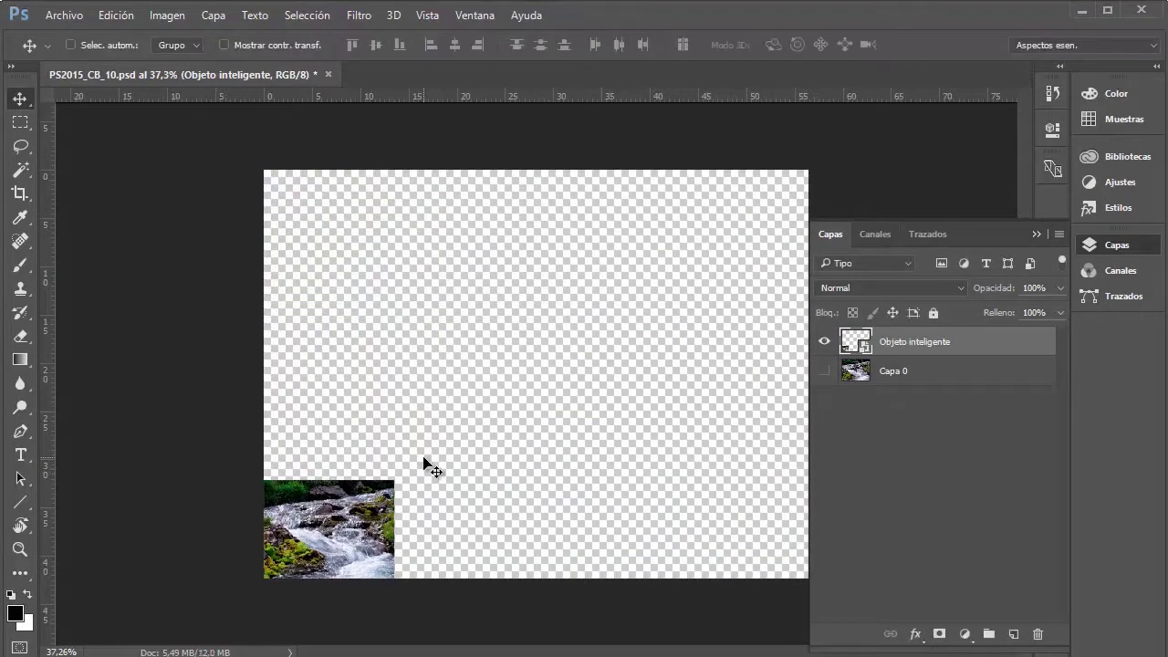
{"action": "key", "text": "ctrl+t"}
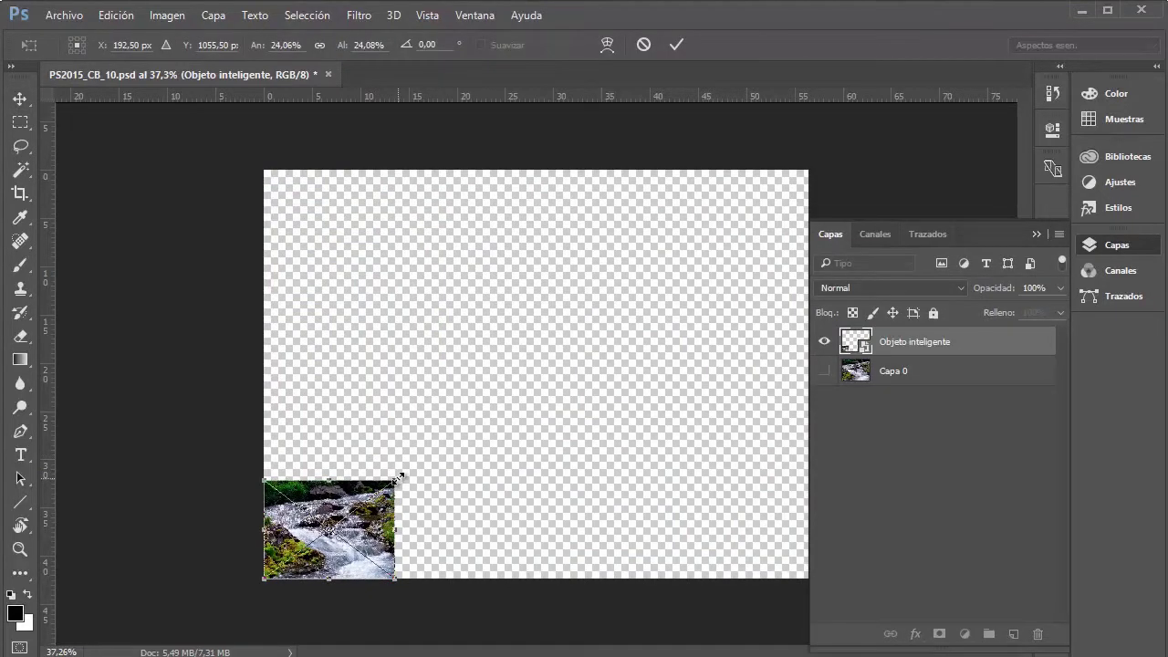
{"action": "key", "text": "Return"}
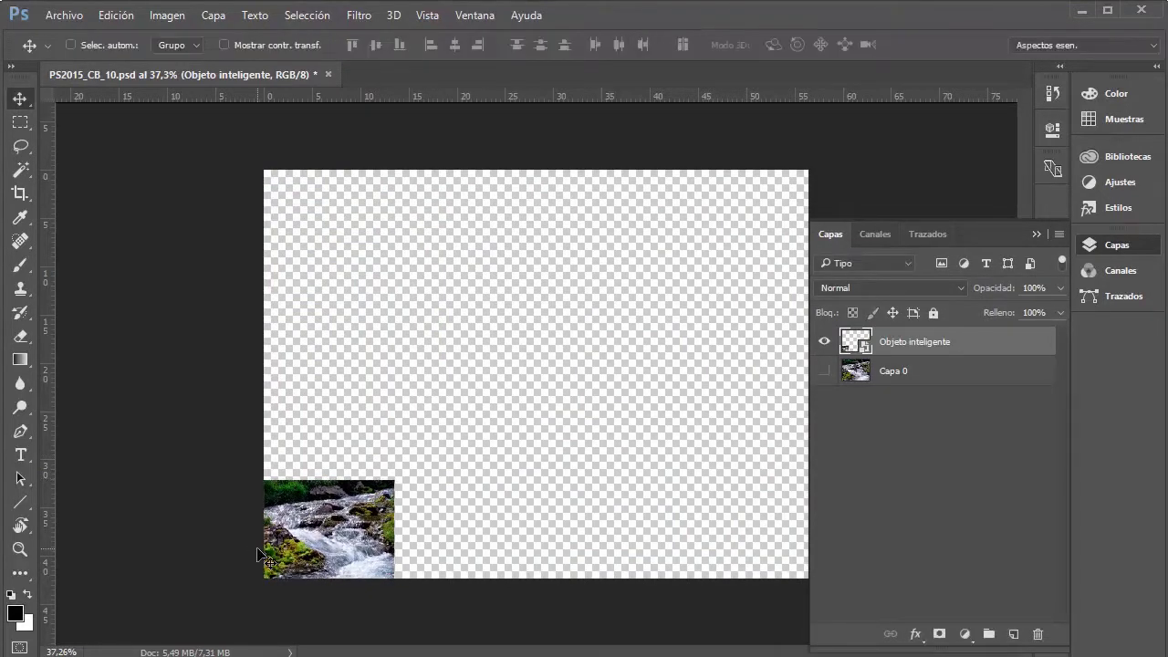
- Enlarge Objeto inteligente back to full canvas, then hide it and show Capa 0
{"action": "key", "text": "ctrl+t"}
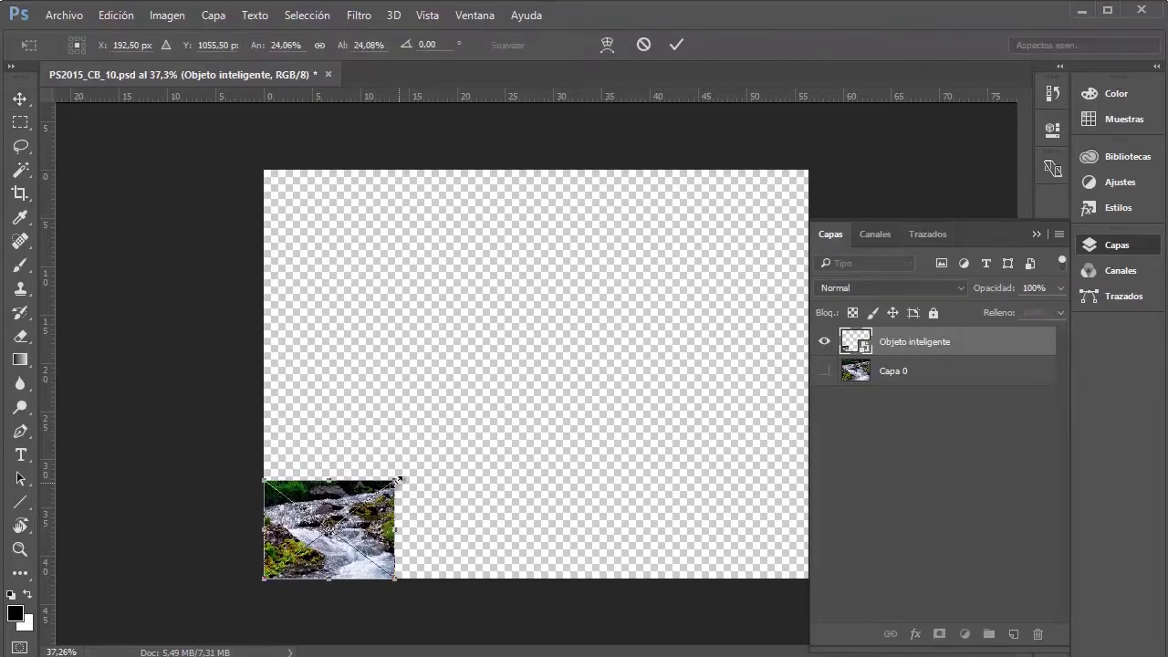
{"action": "left_click_drag", "start_coordinate": [394, 481], "coordinate": [868, 247]}
{"action": "key", "text": "Return"}
{"action": "scroll", "coordinate": [345, 363], "scroll_direction": "up", "scroll_amount": 2}
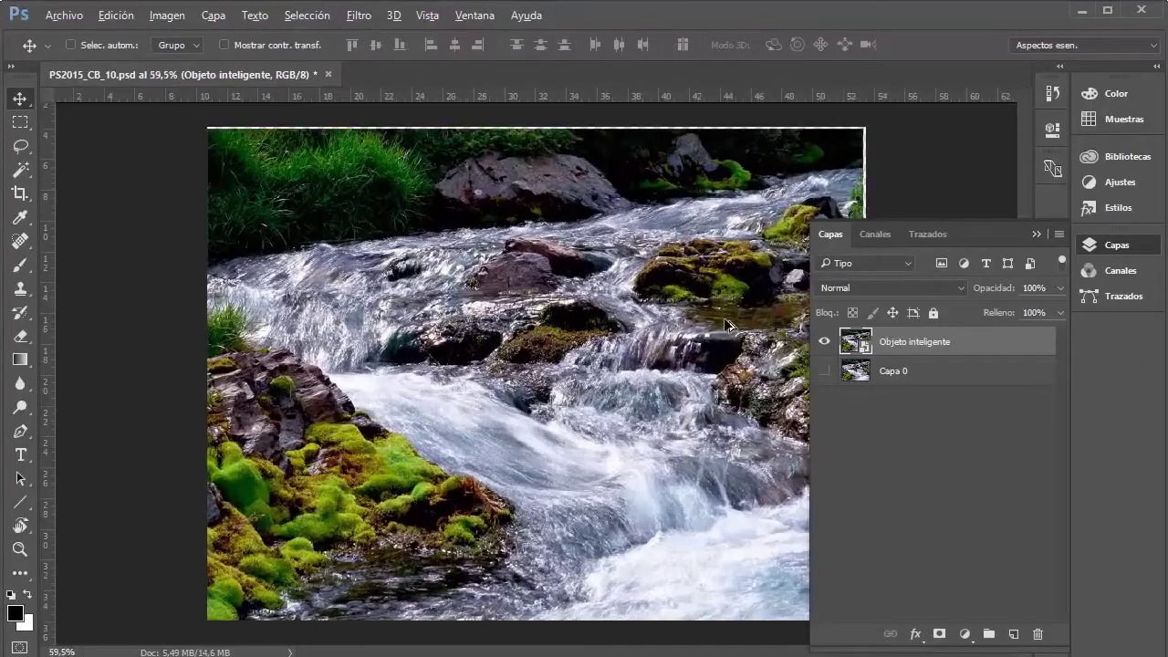
{"action": "scroll", "coordinate": [345, 363], "scroll_direction": "up", "scroll_amount": 3}
{"action": "scroll", "coordinate": [345, 363], "scroll_direction": "up", "scroll_amount": 3}
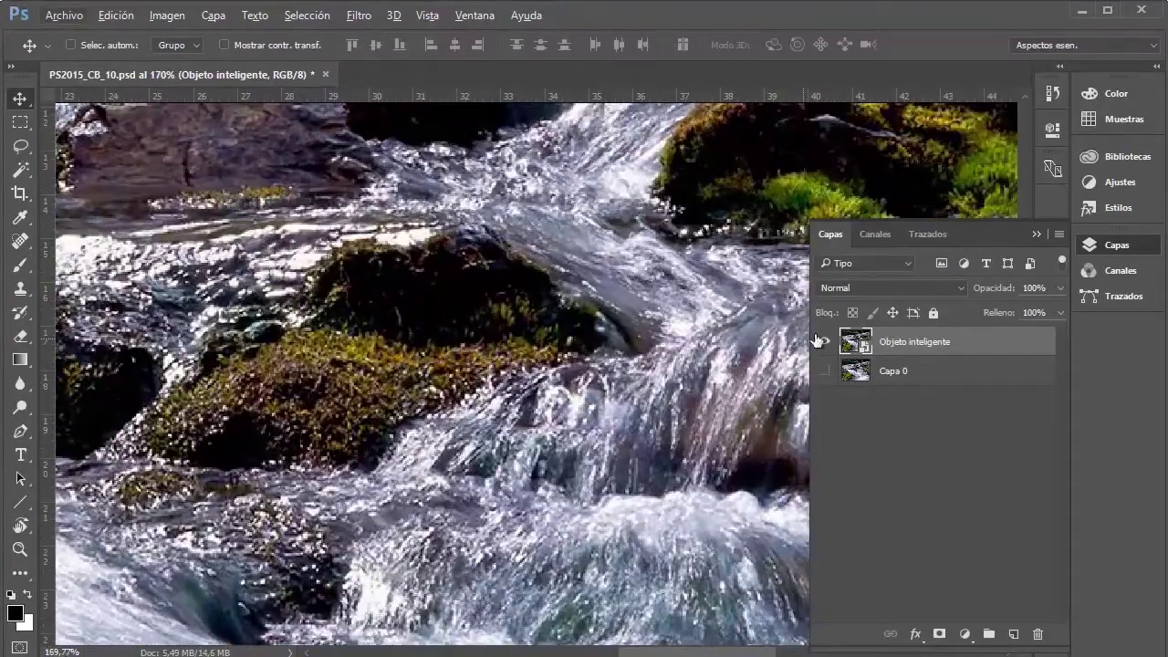
{"action": "left_click", "coordinate": [824, 342]}
{"action": "left_click", "coordinate": [821, 391]}
{"action": "left_click", "coordinate": [824, 371]}
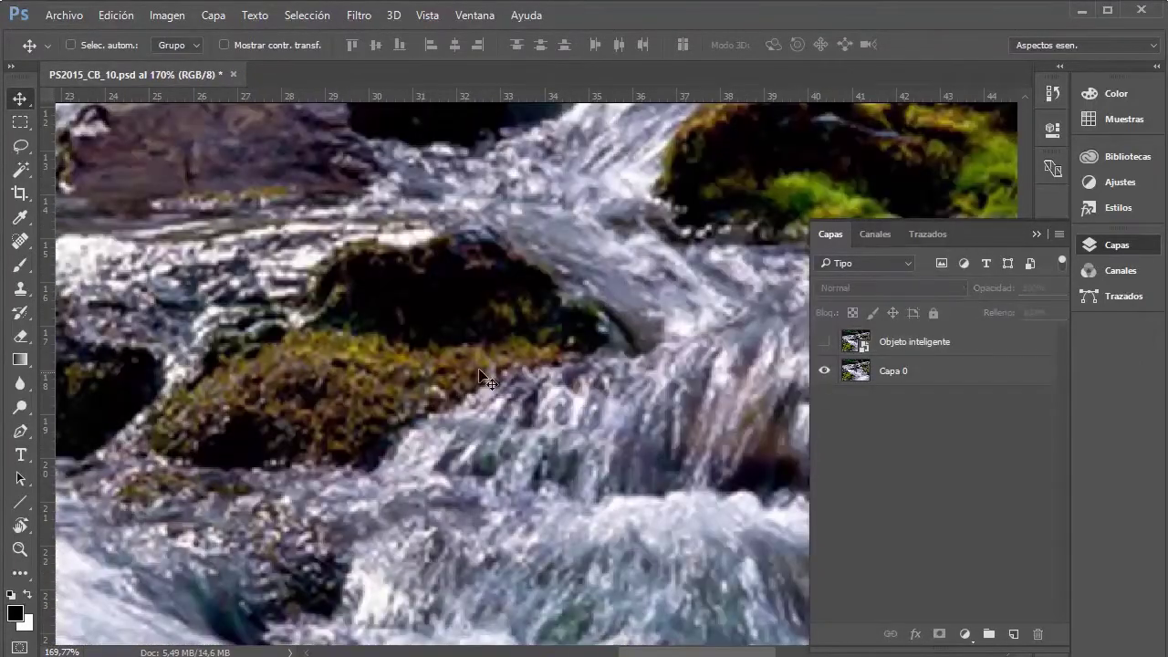
- Flip Objeto inteligente on and off over Capa 0, finishing with both layers visible
{"action": "left_click", "coordinate": [825, 341]}
{"action": "left_click", "coordinate": [825, 341]}
{"action": "left_click", "coordinate": [833, 345]}
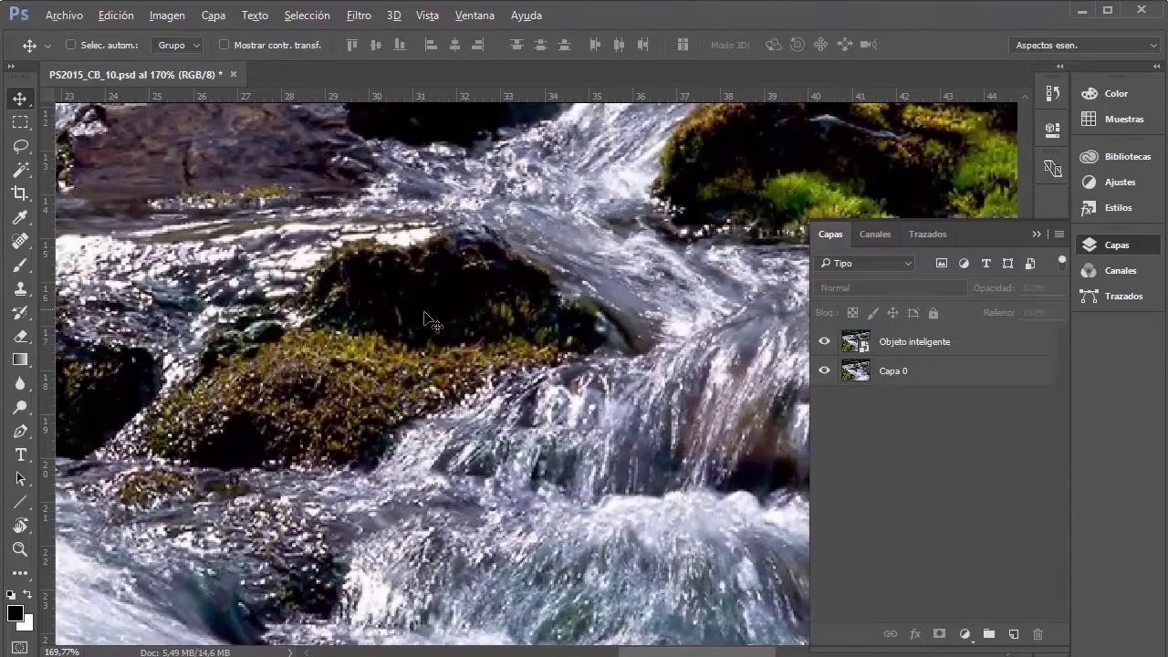
{"action": "scroll", "coordinate": [425, 338], "scroll_direction": "down", "scroll_amount": 3}
{"action": "scroll", "coordinate": [426, 338], "scroll_direction": "down", "scroll_amount": 2}
{"action": "scroll", "coordinate": [425, 338], "scroll_direction": "down", "scroll_amount": 1}
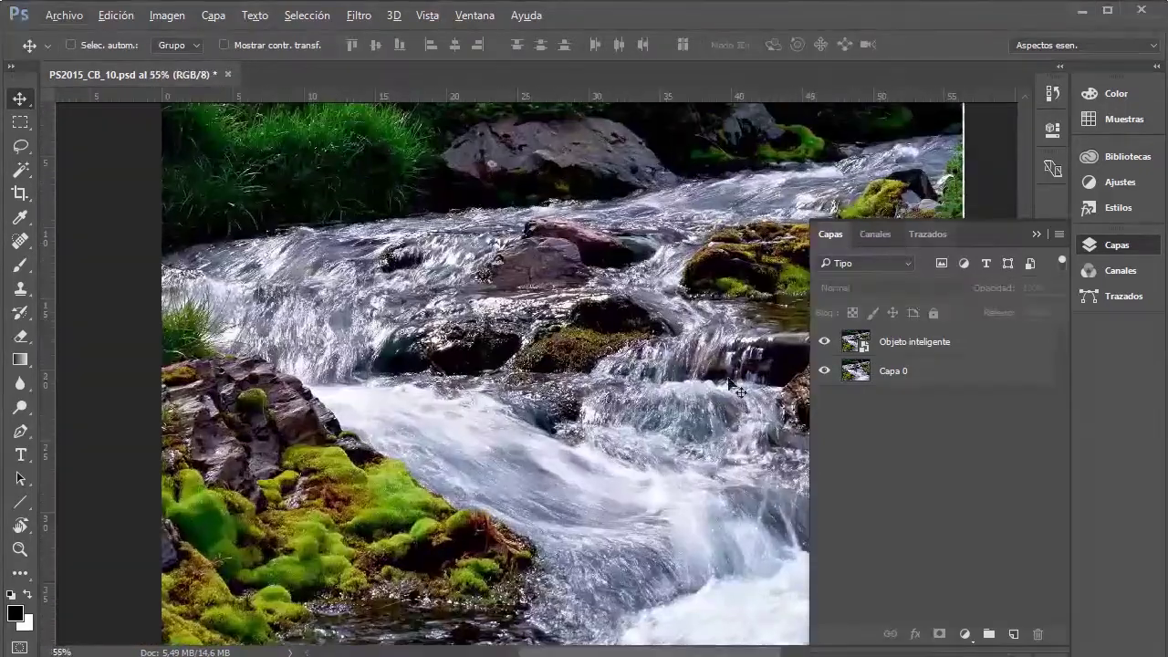
{"action": "left_click", "coordinate": [825, 342]}
{"action": "left_click", "coordinate": [824, 341]}
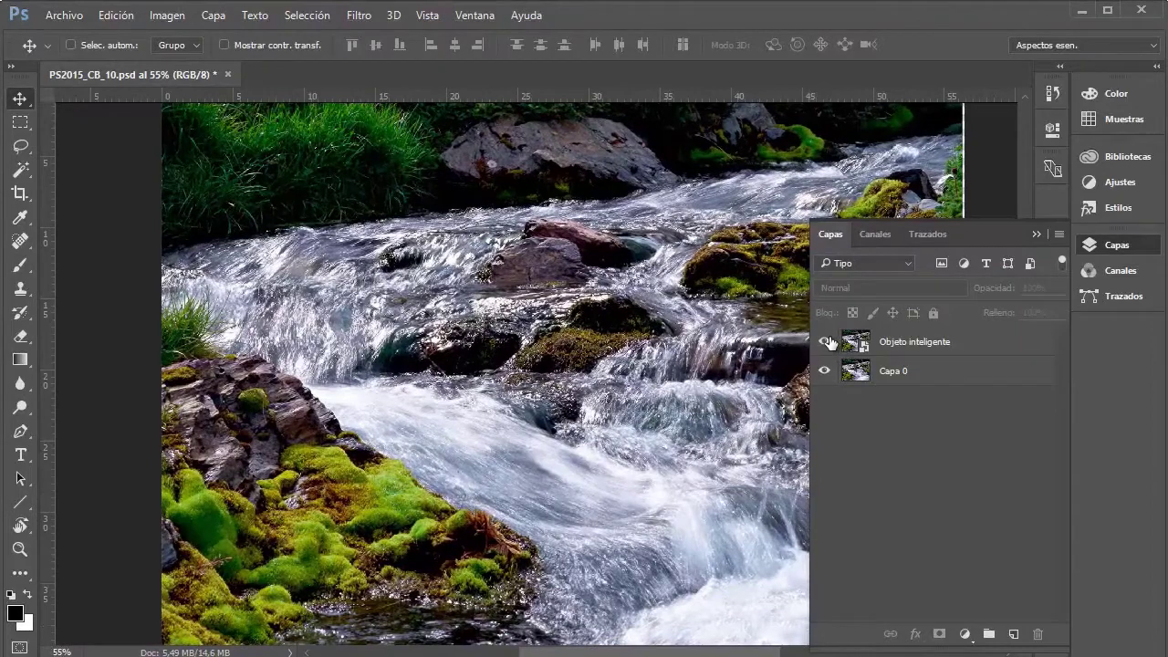
{"action": "scroll", "coordinate": [274, 246], "scroll_direction": "down", "scroll_amount": 2}
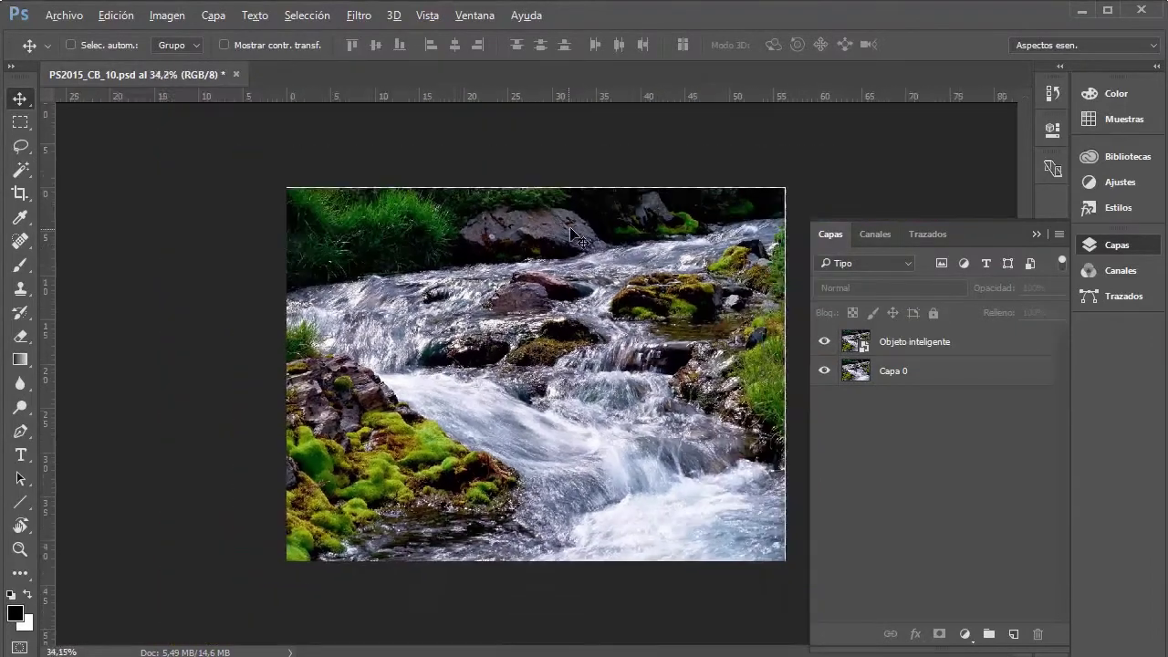
- Duplicate Capa 0, hide Objeto inteligente, and shrink the copy toward the bottom-left
{"action": "left_click", "coordinate": [892, 370]}
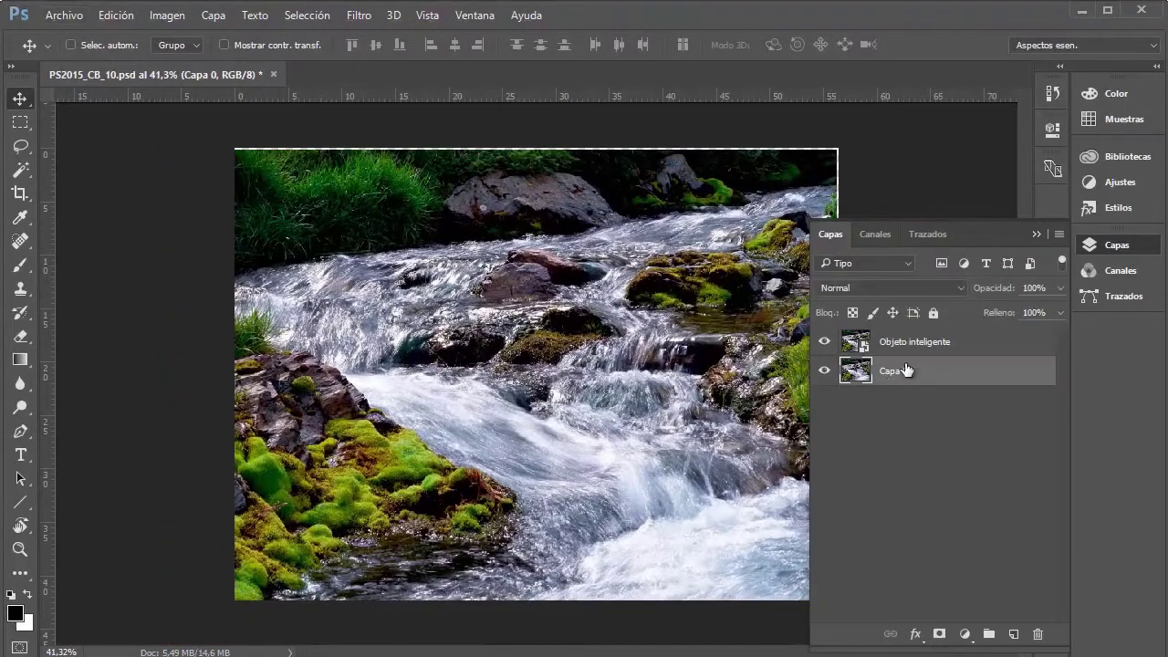
{"action": "key", "text": "ctrl+j"}
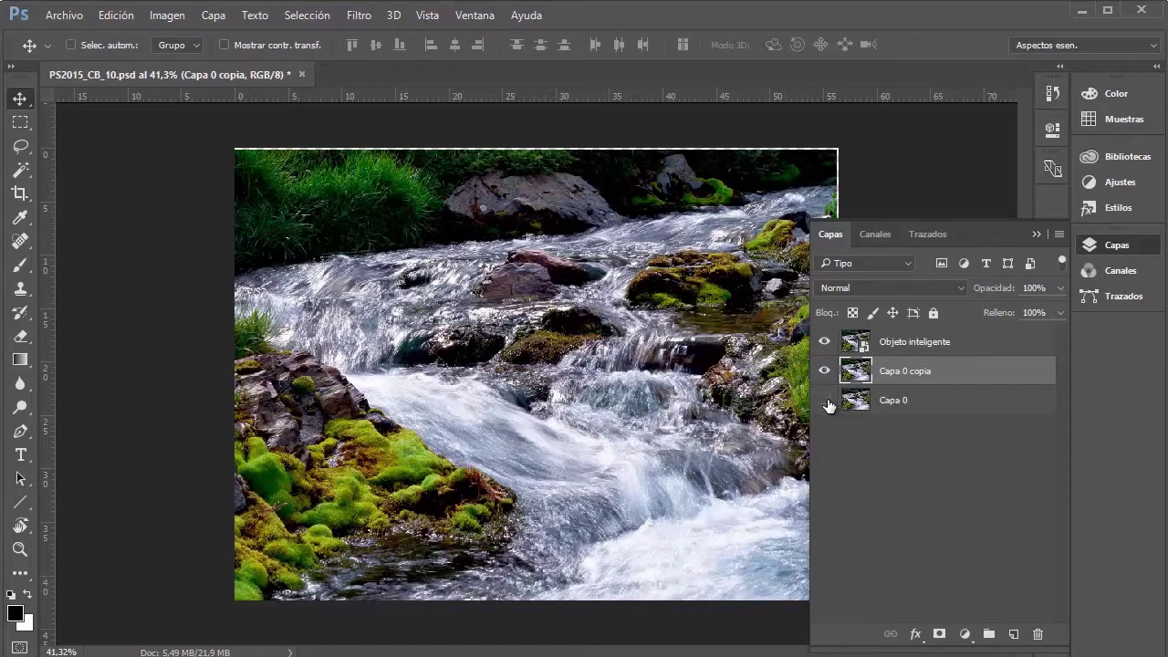
{"action": "left_click", "coordinate": [825, 341]}
{"action": "key", "text": "ctrl+t"}
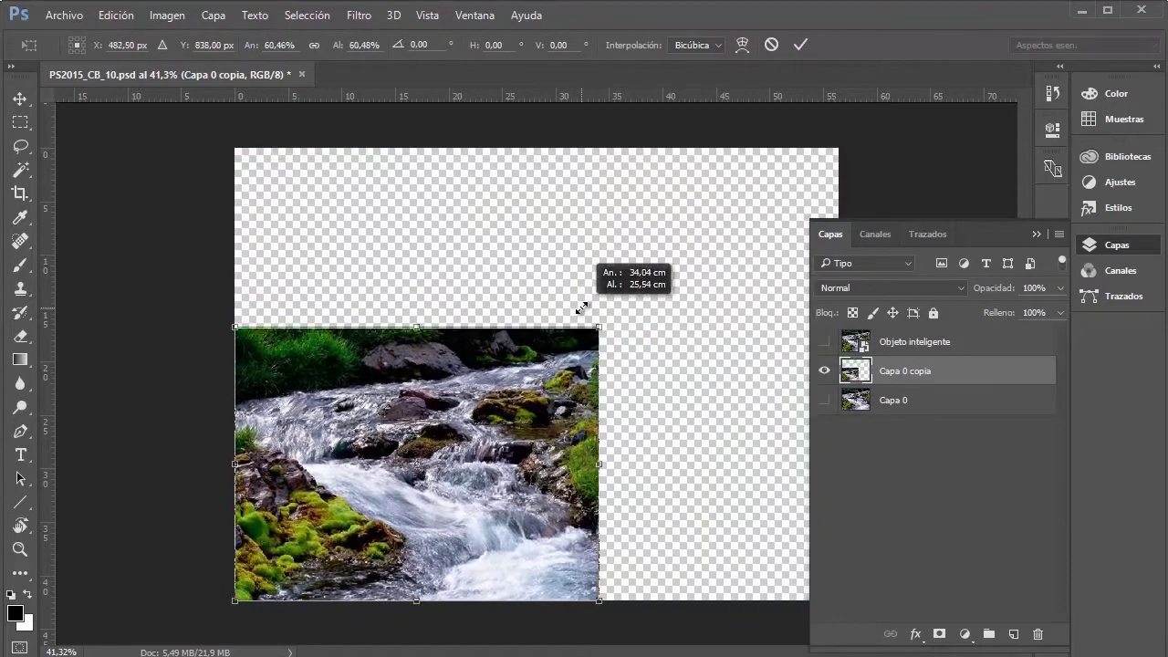
{"action": "left_click_drag", "start_coordinate": [835, 147], "coordinate": [597, 327]}
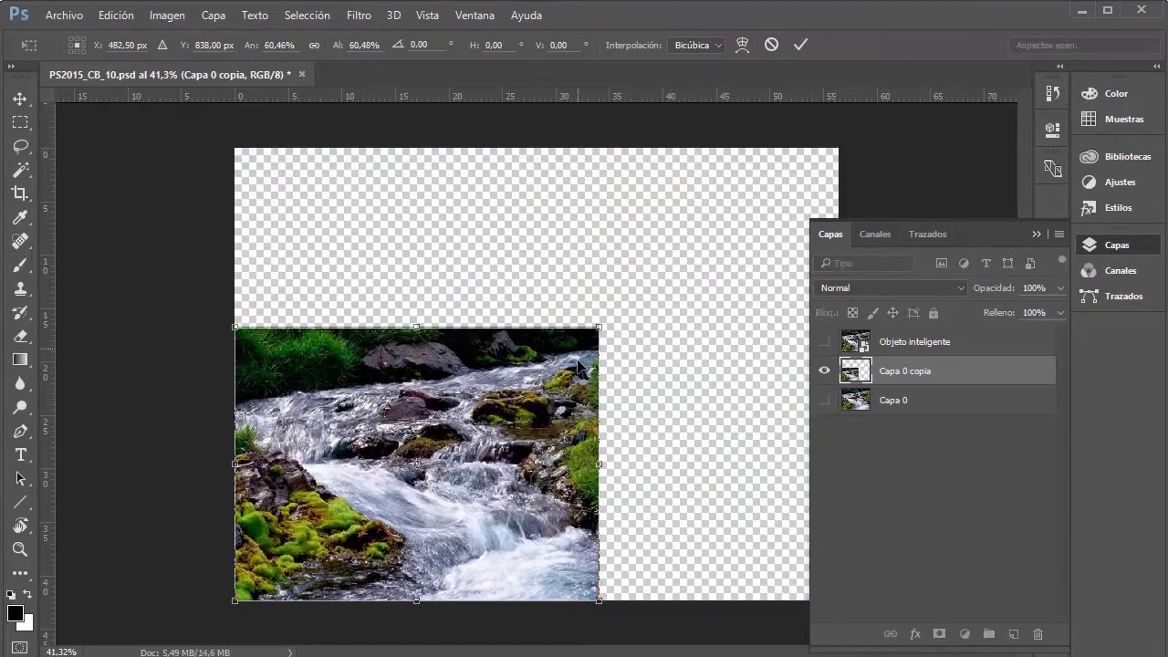
- Warp Capa 0 copia into a curved, bulging wave and shift it right
{"action": "right_click", "coordinate": [545, 365]}
{"action": "left_click", "coordinate": [584, 486]}
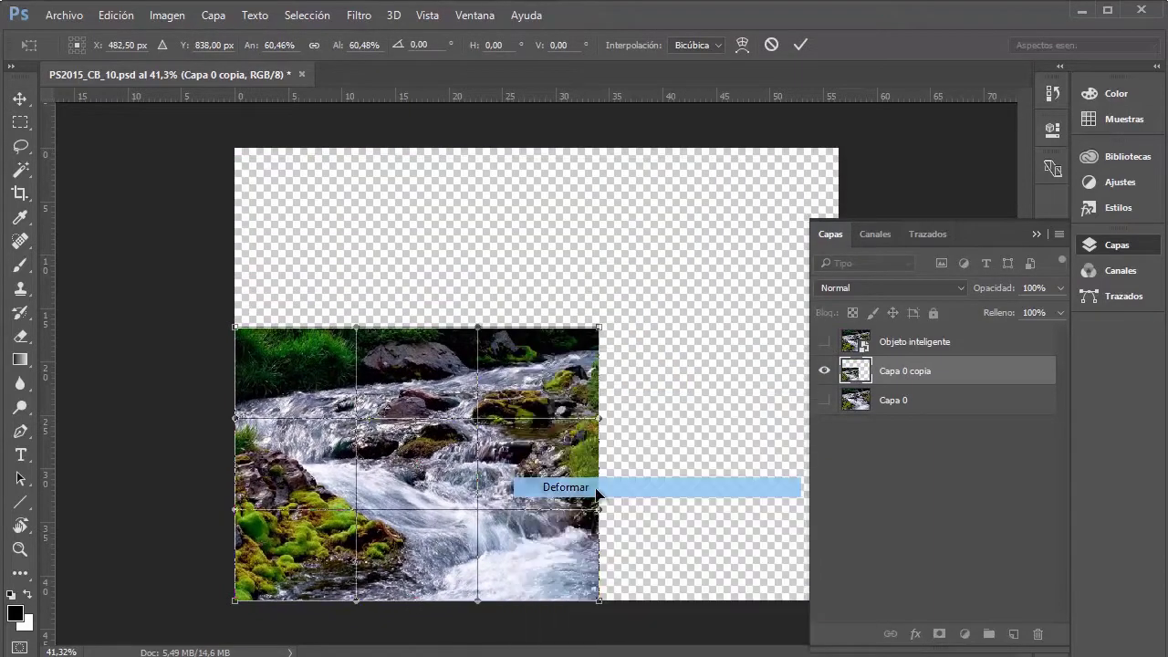
{"action": "mouse_move", "coordinate": [490, 360]}
{"action": "left_mouse_down"}
{"action": "mouse_move", "coordinate": [384, 133]}
{"action": "mouse_move", "coordinate": [384, 456]}
{"action": "mouse_move", "coordinate": [280, 407]}
{"action": "left_mouse_up"}
{"action": "left_click_drag", "start_coordinate": [271, 548], "coordinate": [292, 639]}
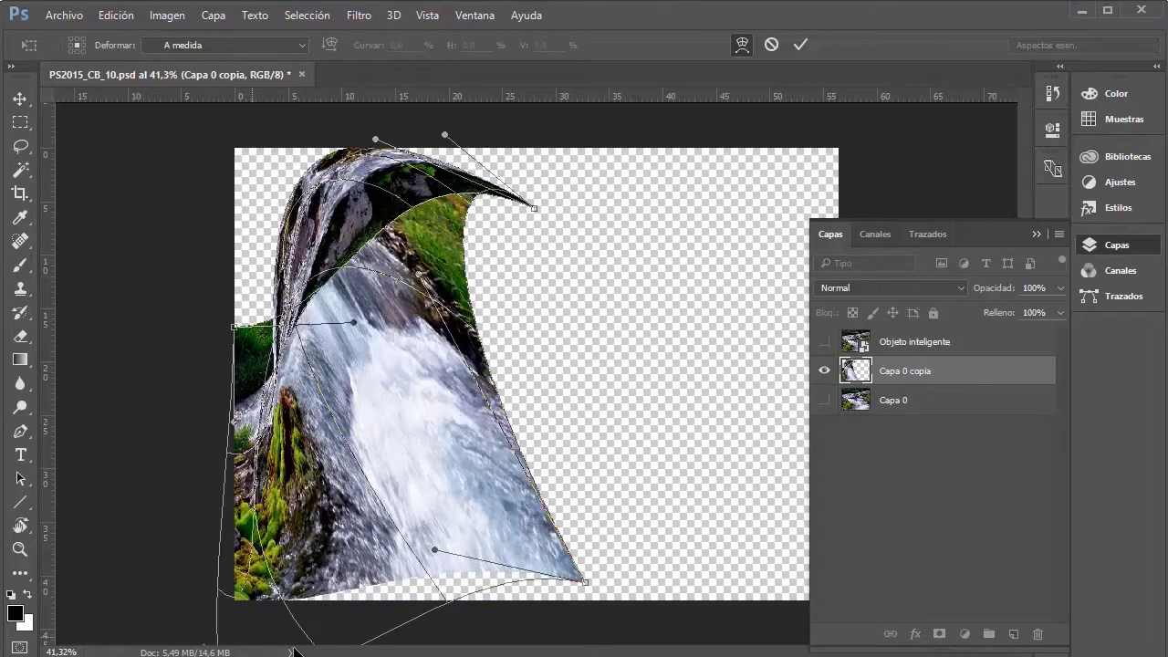
{"action": "left_click_drag", "start_coordinate": [234, 306], "coordinate": [191, 249]}
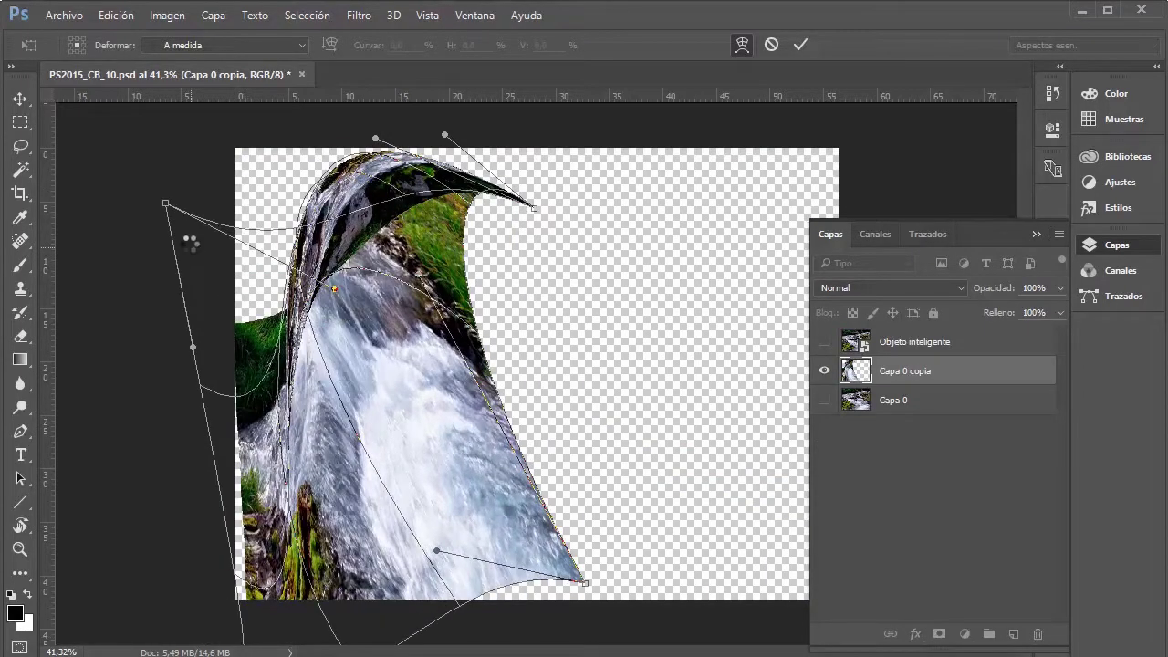
{"action": "left_click_drag", "start_coordinate": [347, 334], "coordinate": [454, 349]}
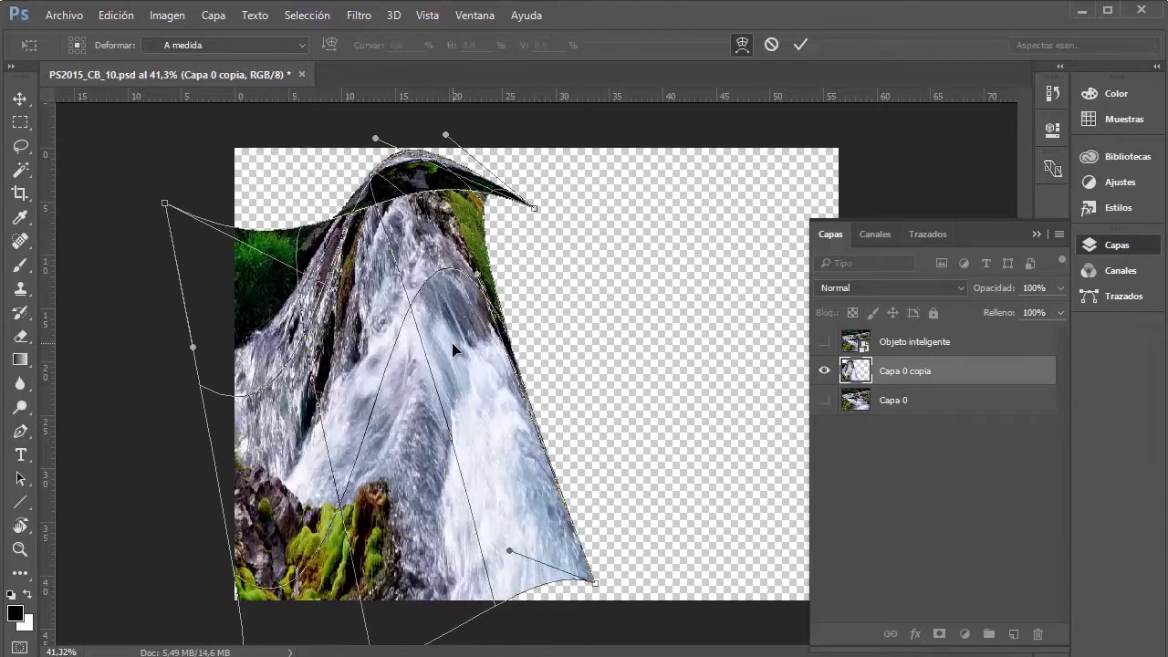
{"action": "right_click", "coordinate": [377, 269]}
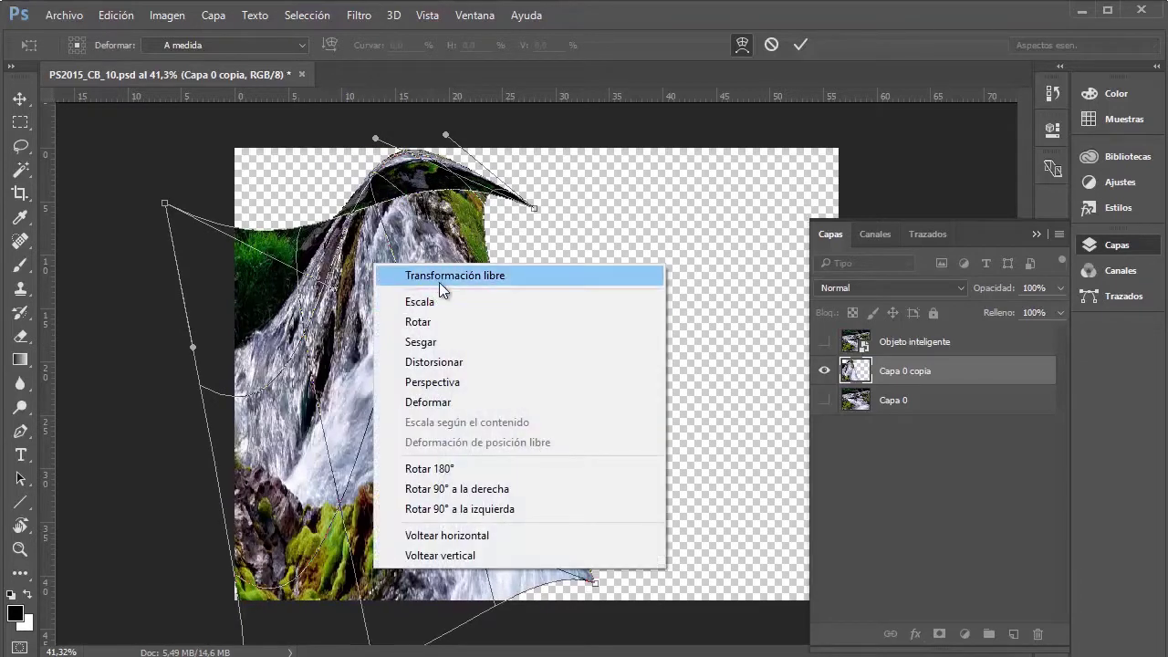
{"action": "left_click", "coordinate": [442, 279]}
{"action": "mouse_move", "coordinate": [392, 310]}
{"action": "left_mouse_down"}
{"action": "mouse_move", "coordinate": [554, 312]}
{"action": "mouse_move", "coordinate": [501, 284]}
{"action": "left_mouse_up"}
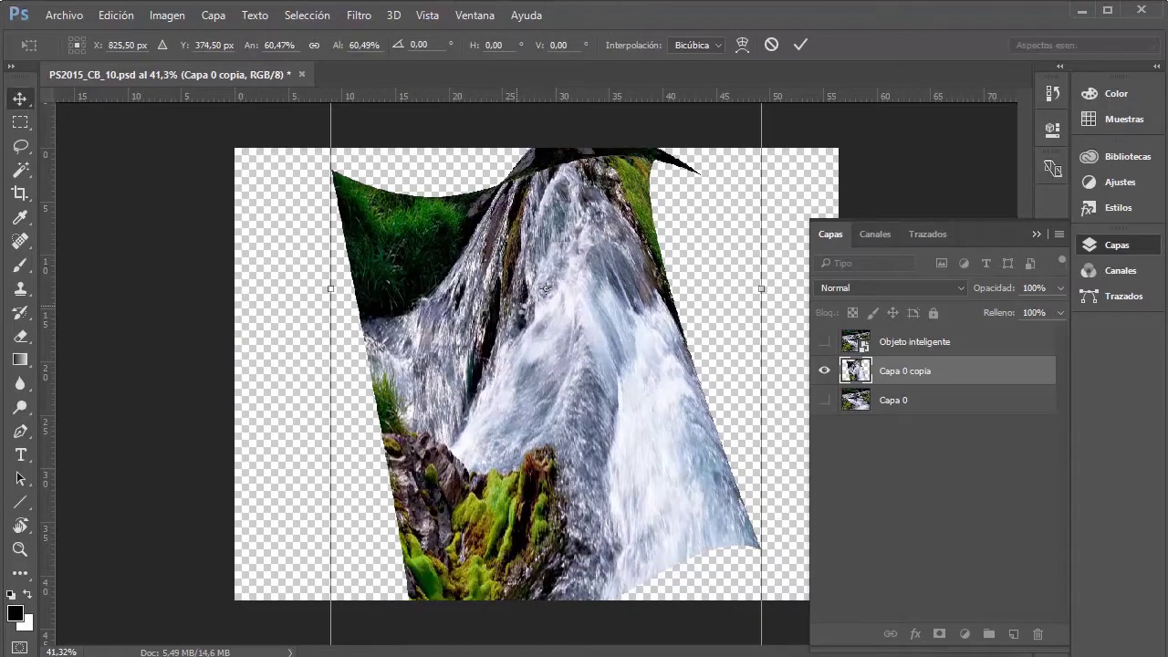
{"action": "key", "text": "Return"}
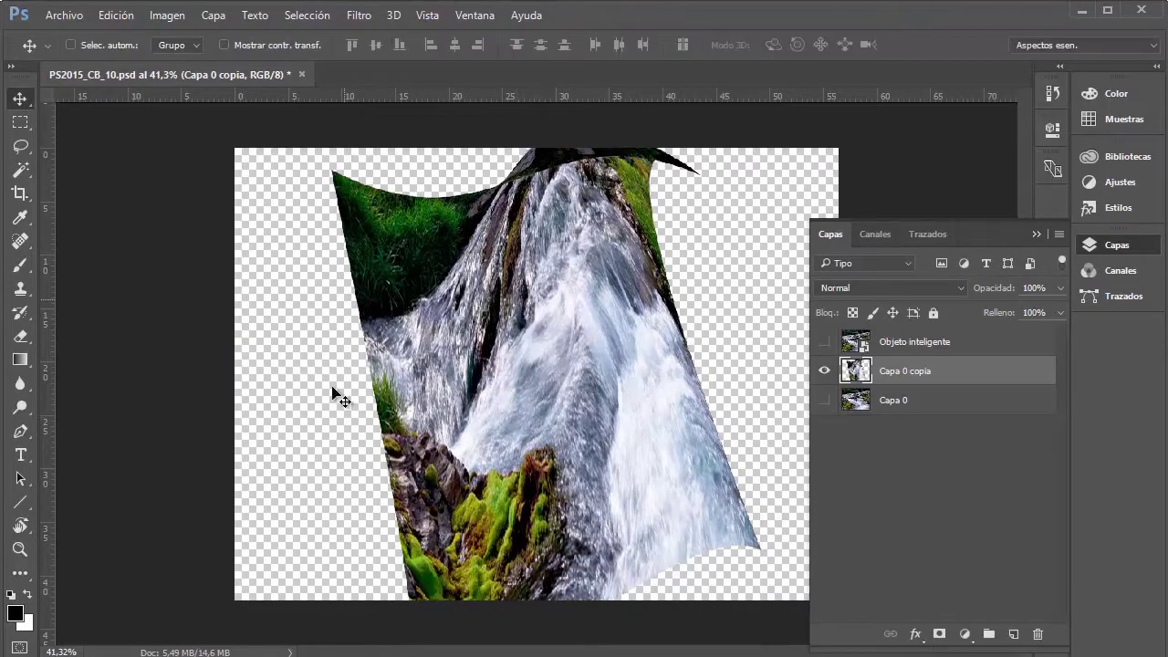
- Nudge the warped copy, then hide it and show Objeto inteligente
{"action": "left_click_drag", "start_coordinate": [498, 403], "coordinate": [402, 444]}
{"action": "left_click", "coordinate": [824, 371]}
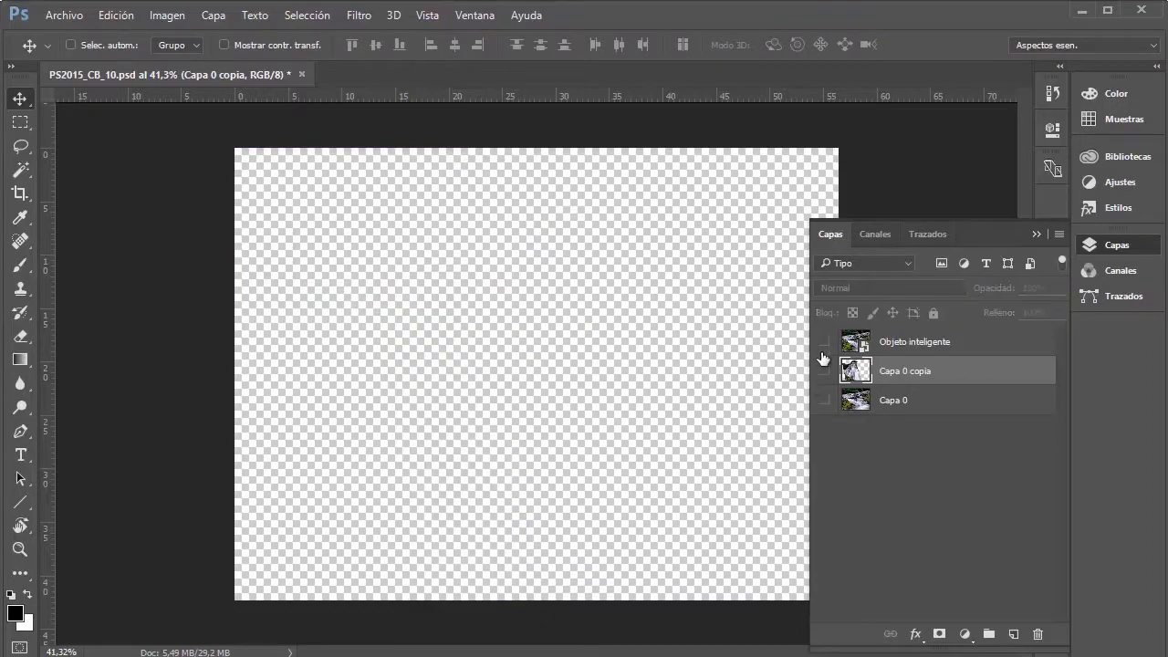
{"action": "left_click", "coordinate": [825, 342]}
{"action": "left_click_drag", "start_coordinate": [731, 302], "coordinate": [744, 383]}
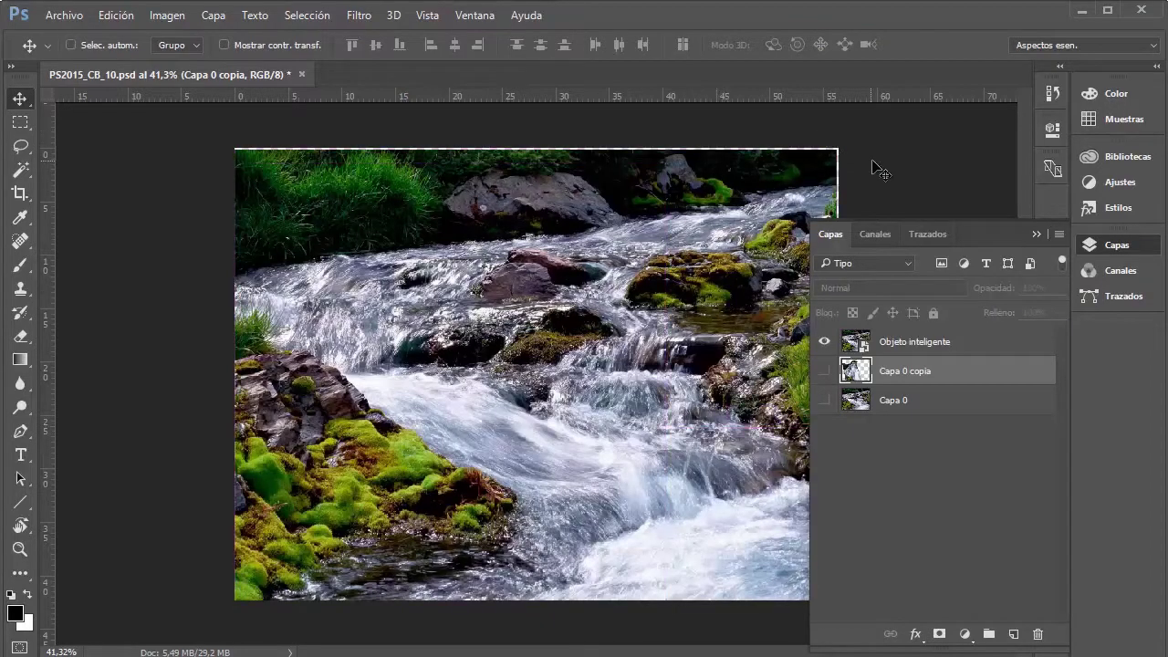
- Shrink Objeto inteligente toward the bottom-left and warp it into a pointed, up-curled wave
{"action": "left_click", "coordinate": [908, 343]}
{"action": "key", "text": "ctrl+t"}
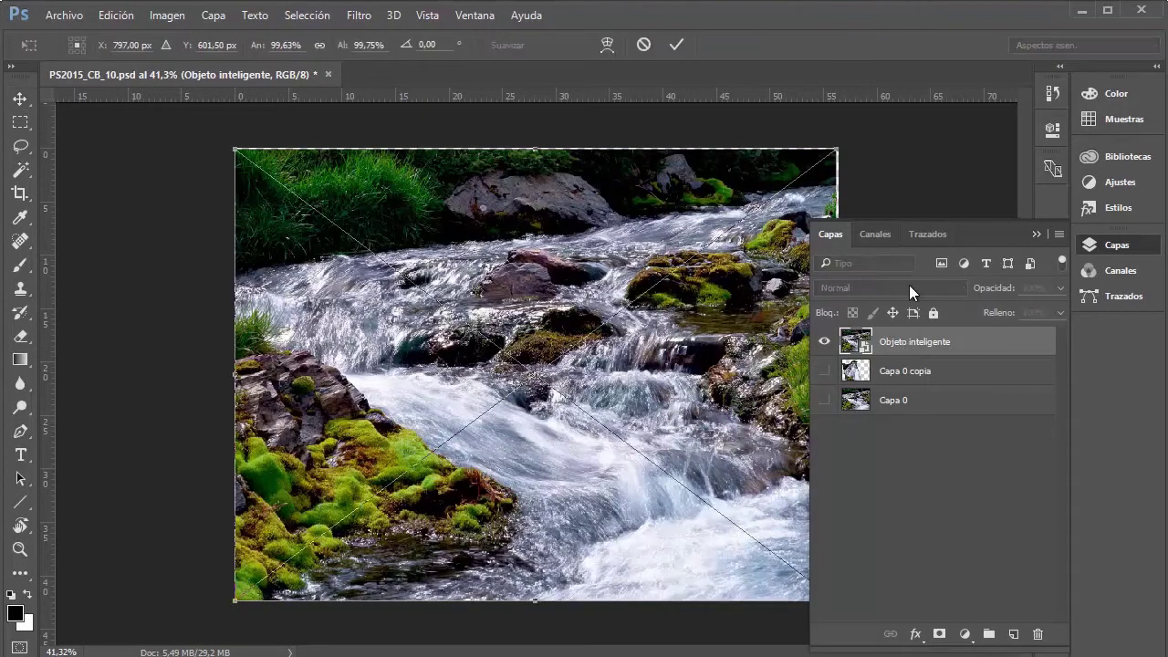
{"action": "left_click_drag", "start_coordinate": [838, 148], "coordinate": [493, 358]}
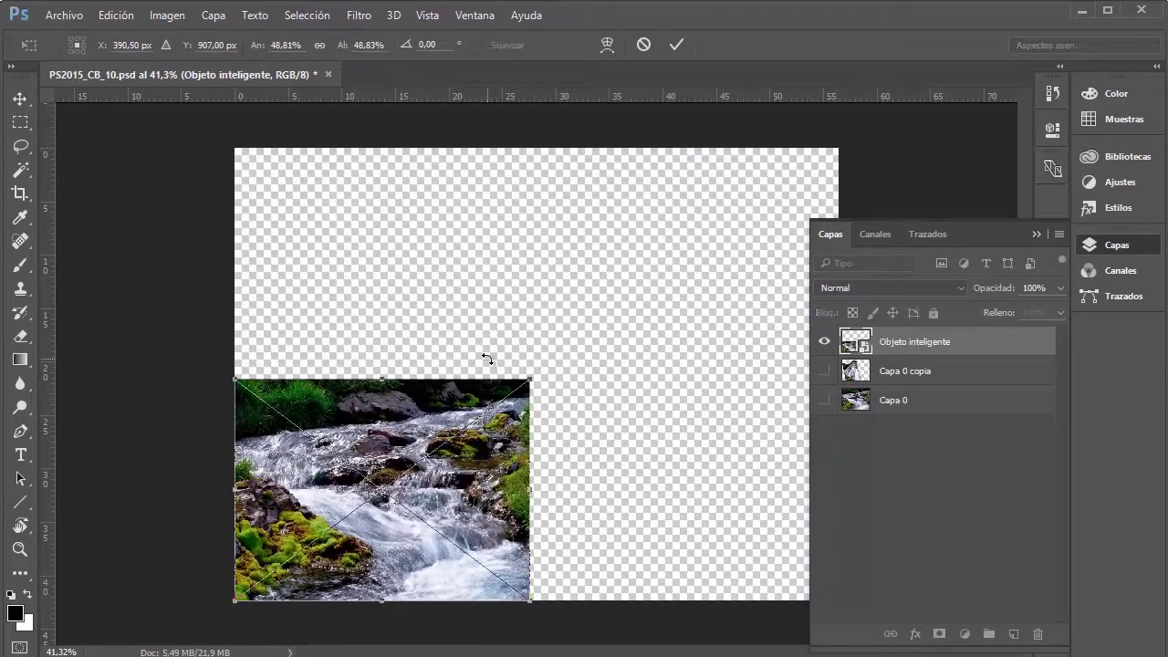
{"action": "right_click", "coordinate": [449, 372]}
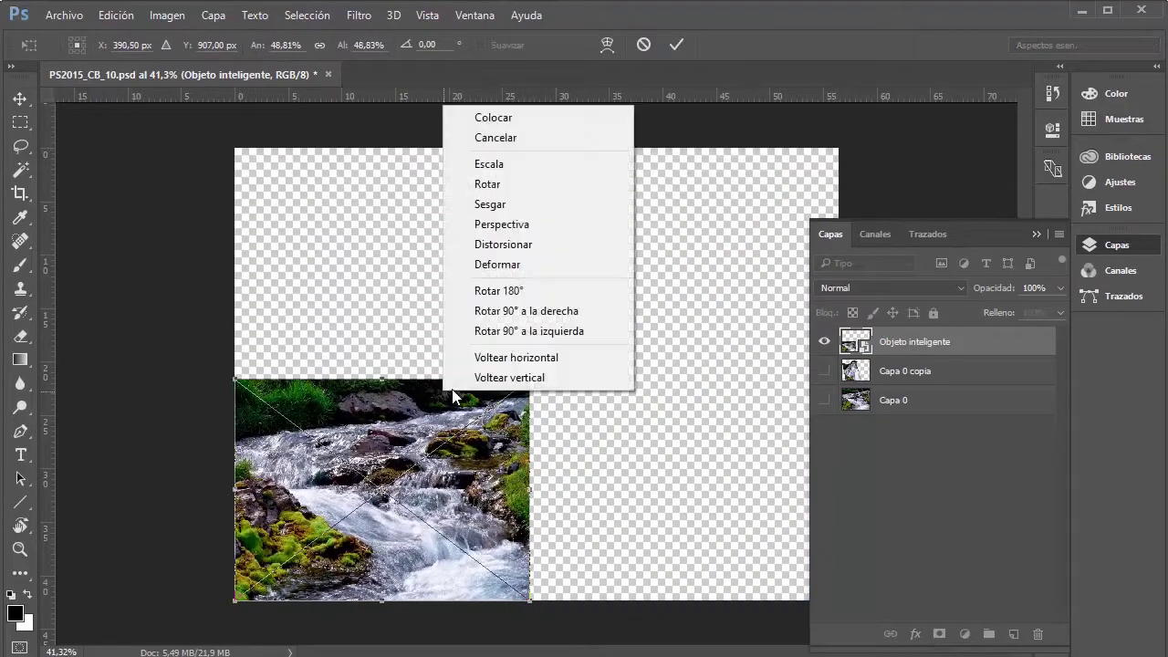
{"action": "left_click", "coordinate": [506, 265]}
{"action": "mouse_move", "coordinate": [500, 423]}
{"action": "left_mouse_down"}
{"action": "mouse_move", "coordinate": [652, 240]}
{"action": "mouse_move", "coordinate": [709, 464]}
{"action": "mouse_move", "coordinate": [732, 473]}
{"action": "left_mouse_up"}
{"action": "mouse_move", "coordinate": [415, 390]}
{"action": "left_mouse_down"}
{"action": "mouse_move", "coordinate": [530, 214]}
{"action": "mouse_move", "coordinate": [605, 251]}
{"action": "mouse_move", "coordinate": [378, 448]}
{"action": "mouse_move", "coordinate": [286, 298]}
{"action": "mouse_move", "coordinate": [487, 571]}
{"action": "mouse_move", "coordinate": [340, 603]}
{"action": "mouse_move", "coordinate": [332, 471]}
{"action": "mouse_move", "coordinate": [294, 363]}
{"action": "left_mouse_up"}
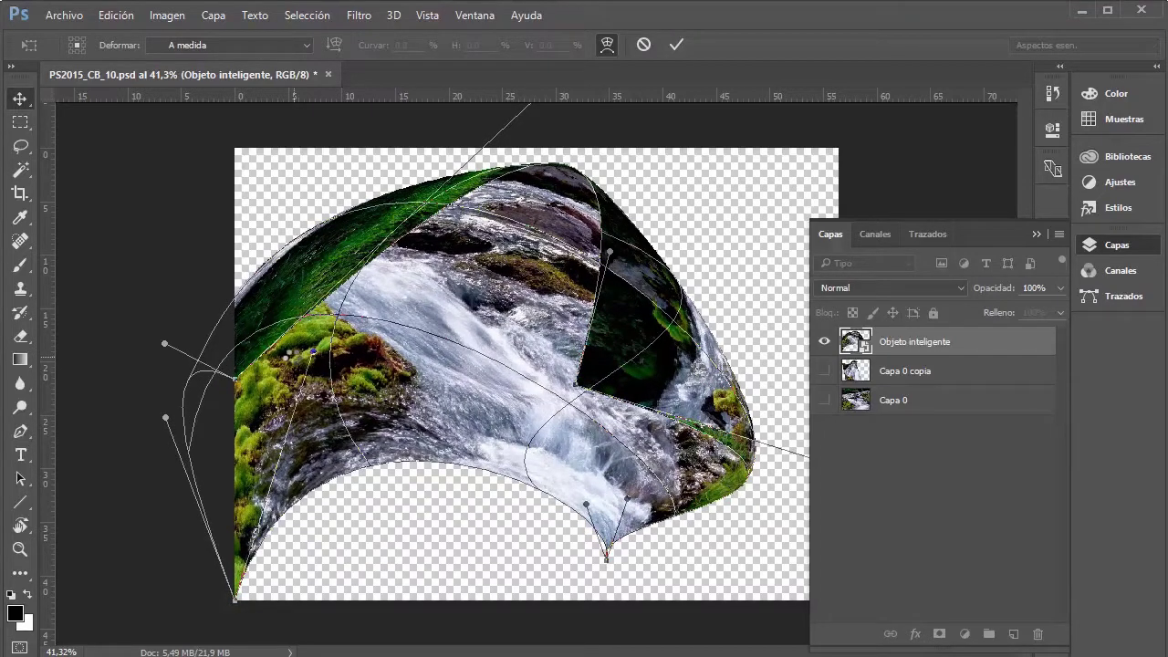
{"action": "key", "text": "Return"}
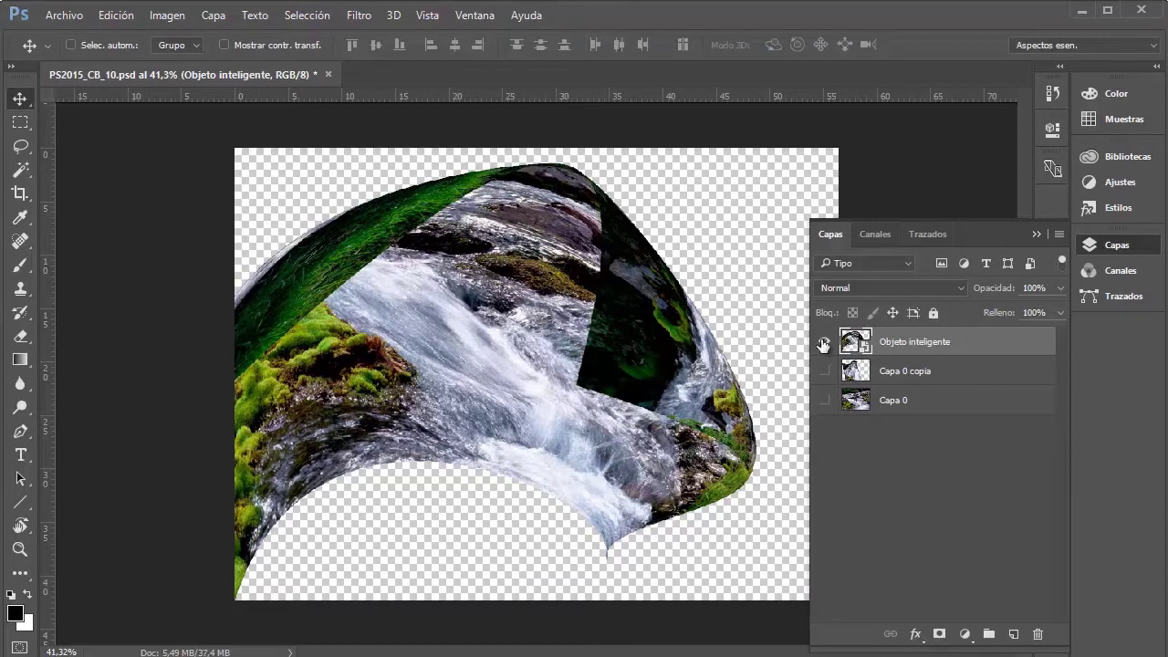
- Show only Capa 0 copia and reopen its warp with style Ninguno, keeping the distortion
{"action": "left_click", "coordinate": [824, 371]}
{"action": "left_click", "coordinate": [825, 341]}
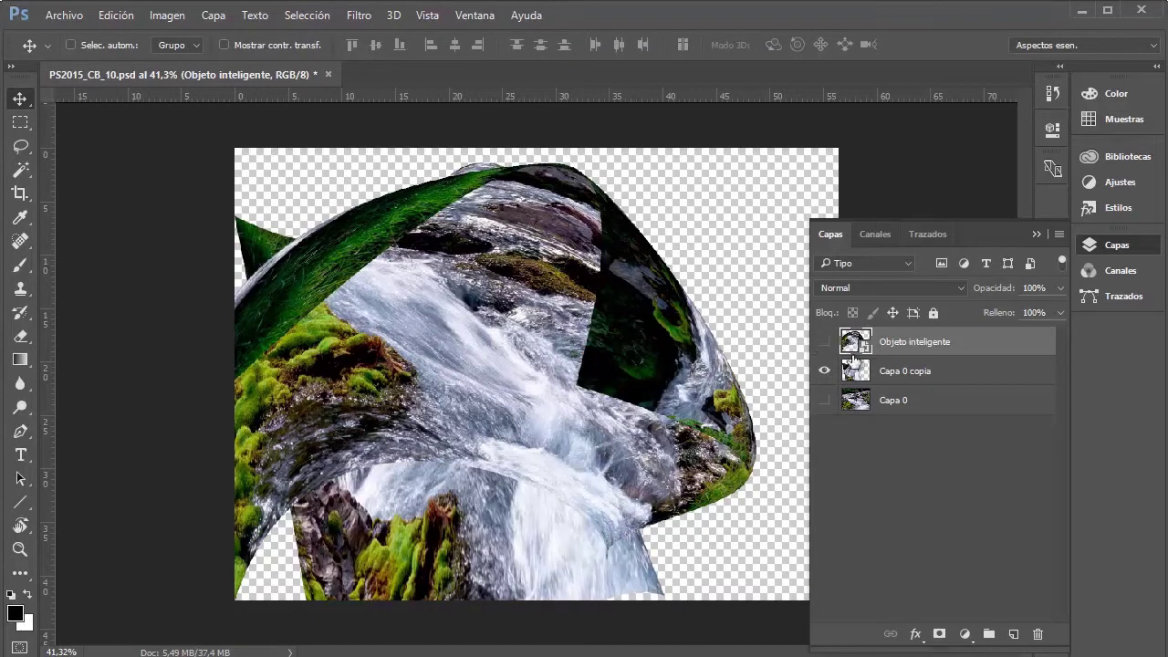
{"action": "left_click", "coordinate": [884, 363]}
{"action": "key", "text": "ctrl+t"}
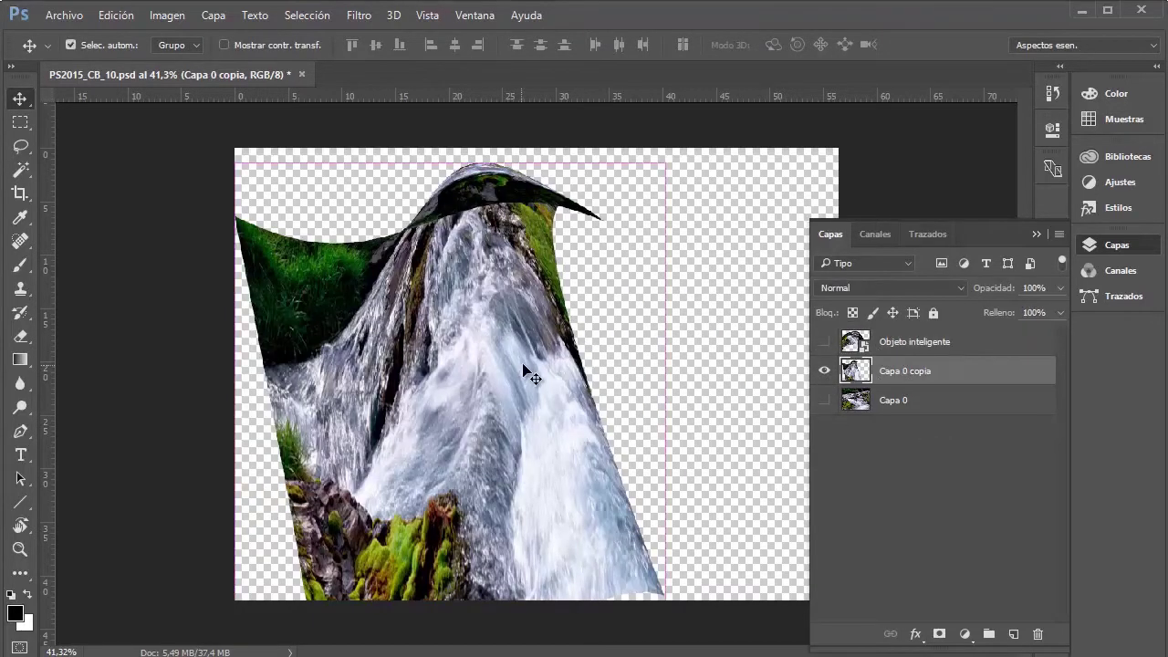
{"action": "right_click", "coordinate": [450, 312]}
{"action": "left_click", "coordinate": [532, 452]}
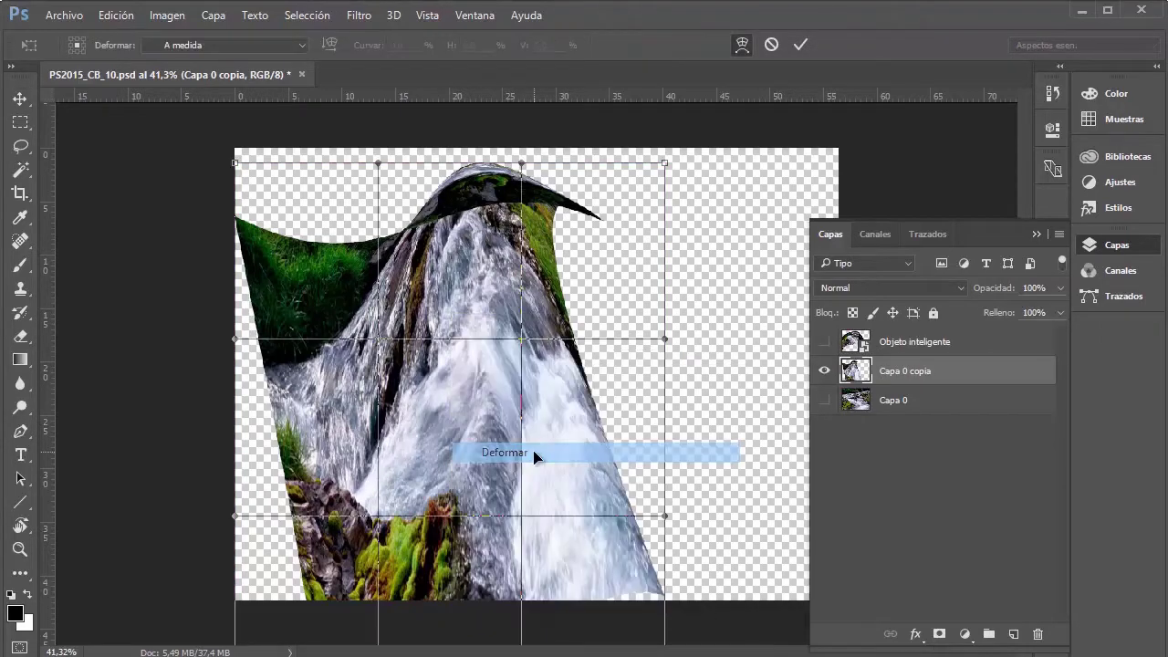
{"action": "left_click", "coordinate": [232, 46]}
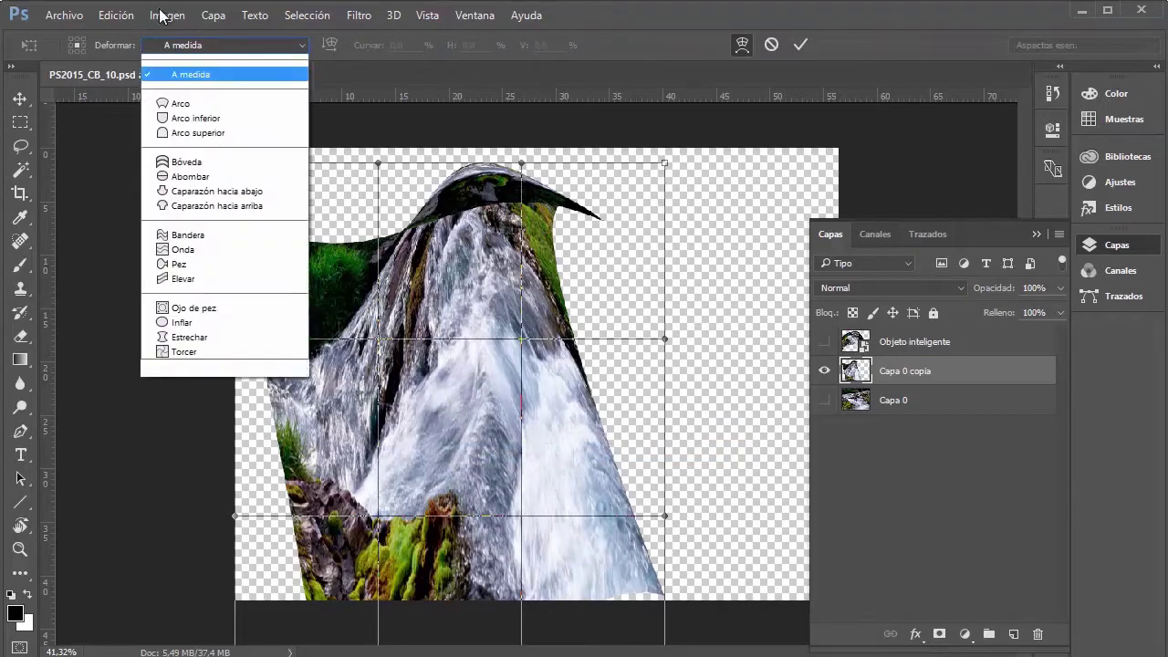
{"action": "left_click", "coordinate": [243, 61]}
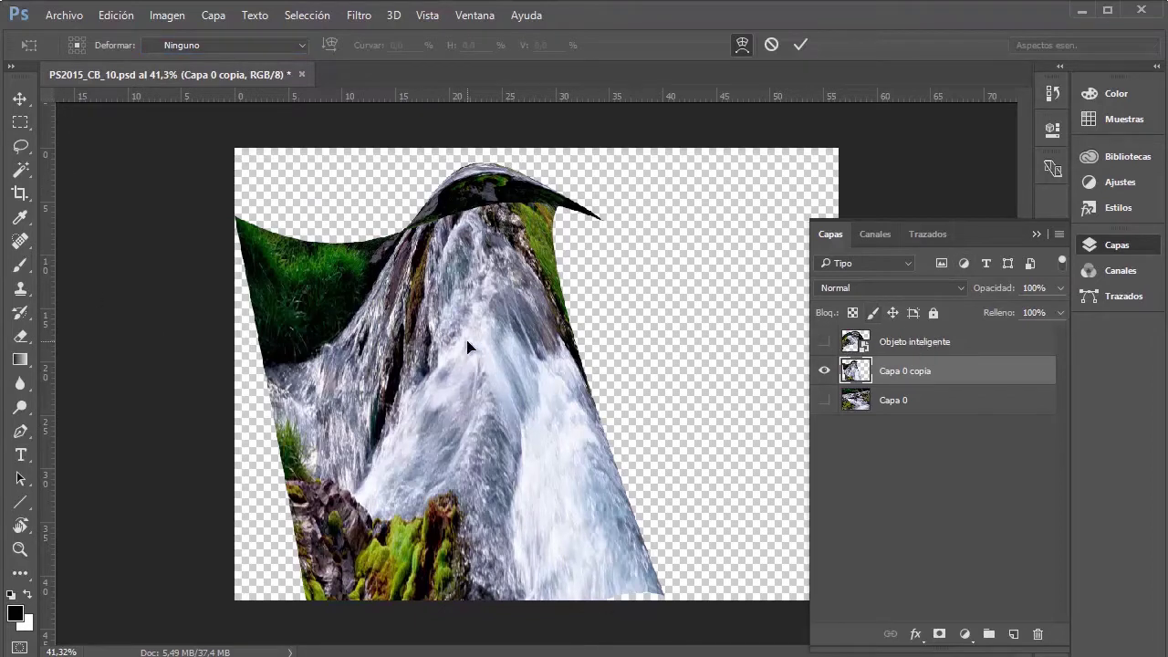
{"action": "key", "text": "Return"}
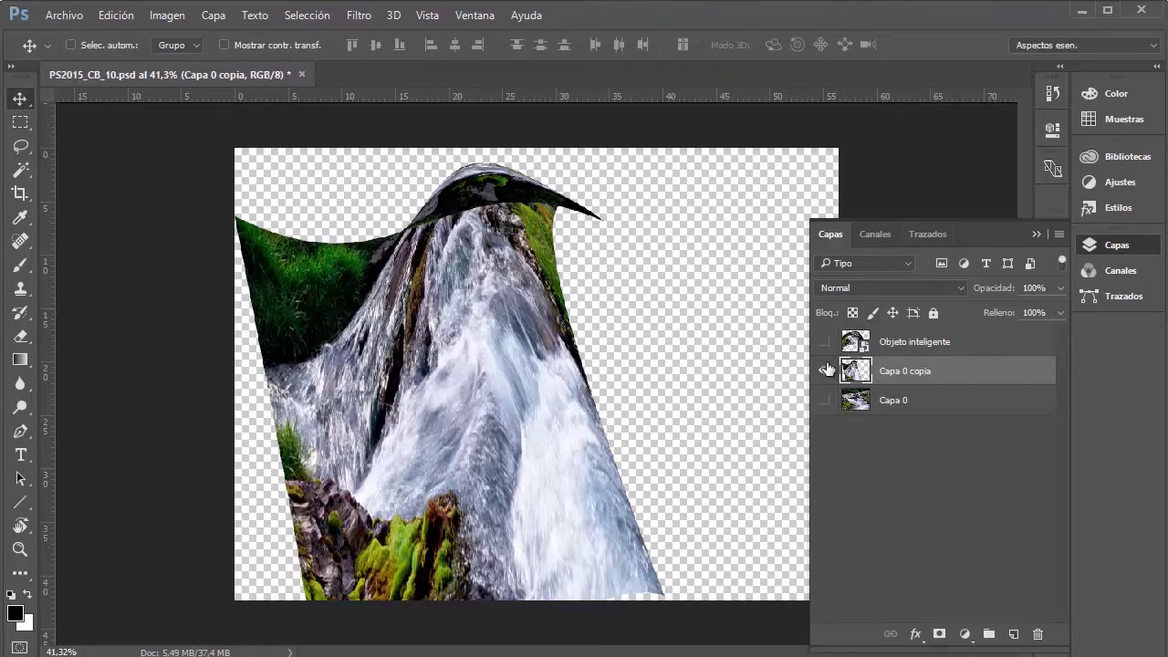
- Show Objeto inteligente and reopen its curved warp mesh, committing it unchanged
{"action": "left_click", "coordinate": [827, 369]}
{"action": "left_click", "coordinate": [824, 342]}
{"action": "left_click", "coordinate": [886, 338]}
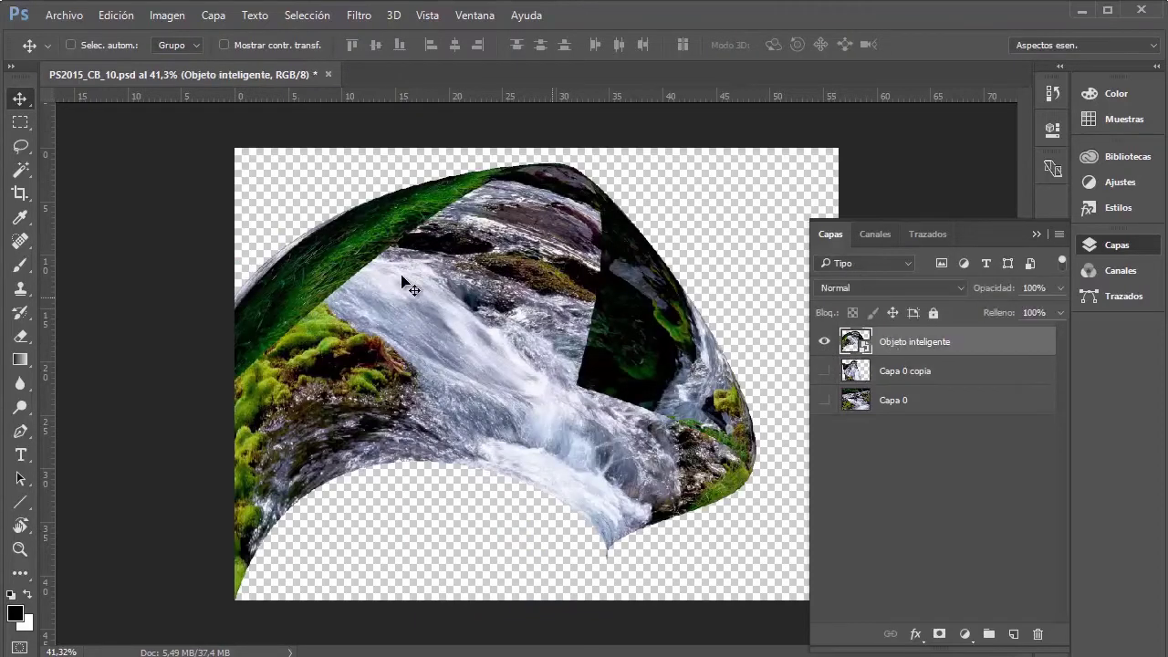
{"action": "right_click", "coordinate": [405, 280]}
{"action": "key", "text": "Escape"}
{"action": "key", "text": "ctrl+t"}
{"action": "right_click", "coordinate": [450, 269]}
{"action": "left_click", "coordinate": [526, 429]}
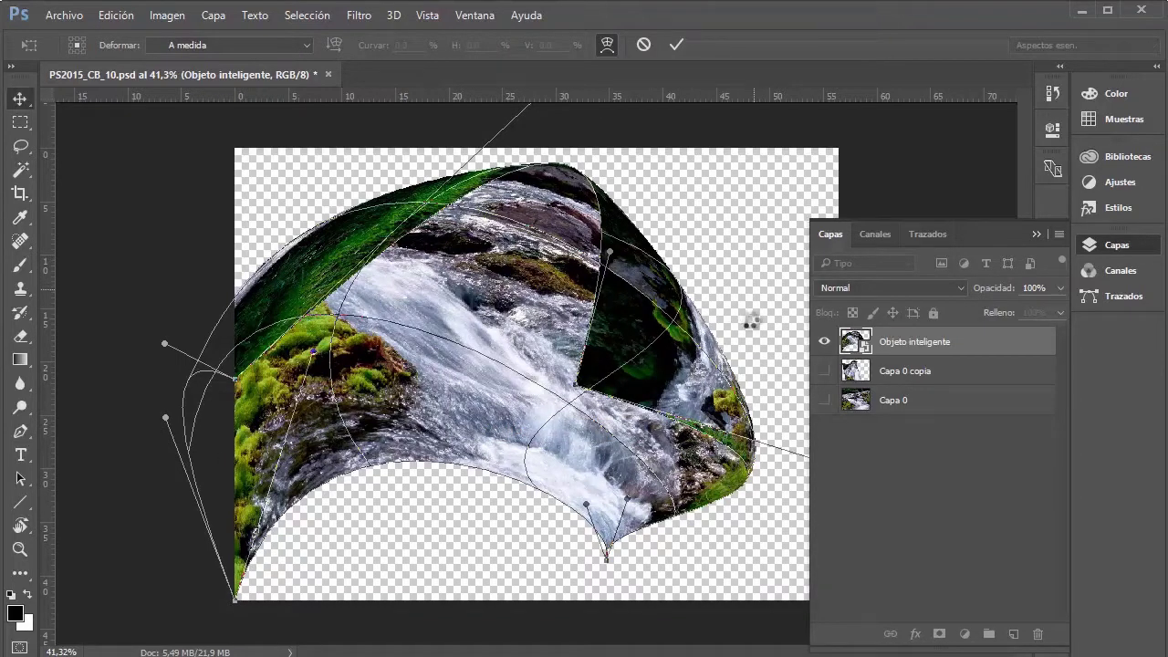
{"action": "key", "text": "Return"}
- Make Capa 0 copia the visible layer and start a fresh warp on it
{"action": "left_click", "coordinate": [890, 384]}
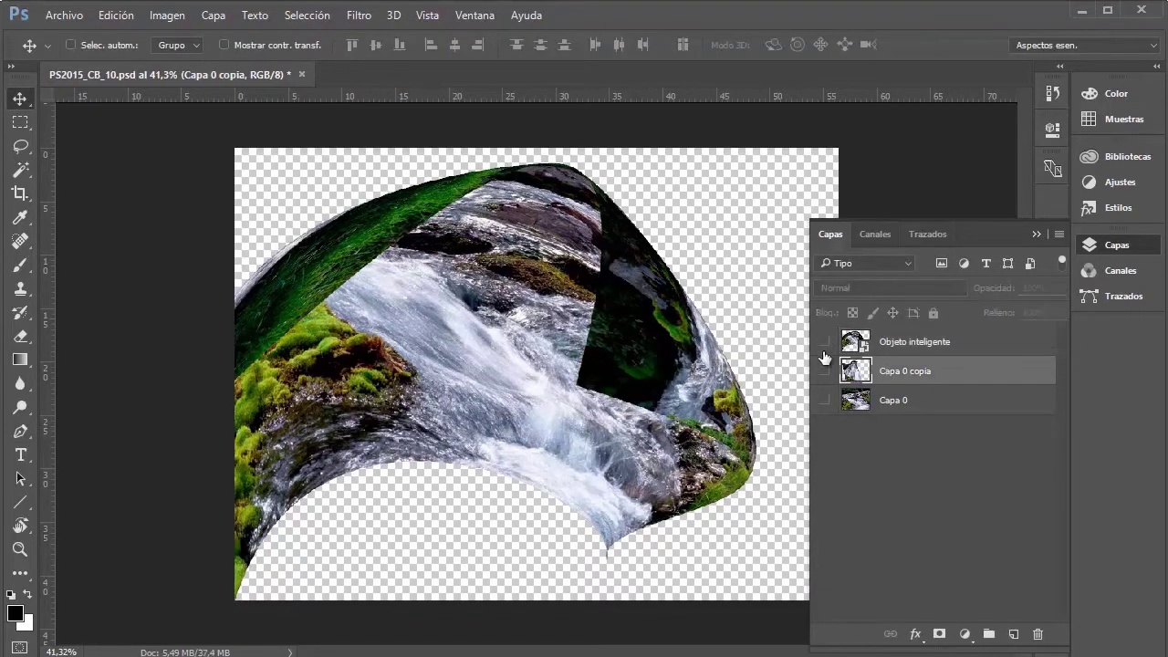
{"action": "left_click", "coordinate": [824, 342]}
{"action": "left_click", "coordinate": [824, 370]}
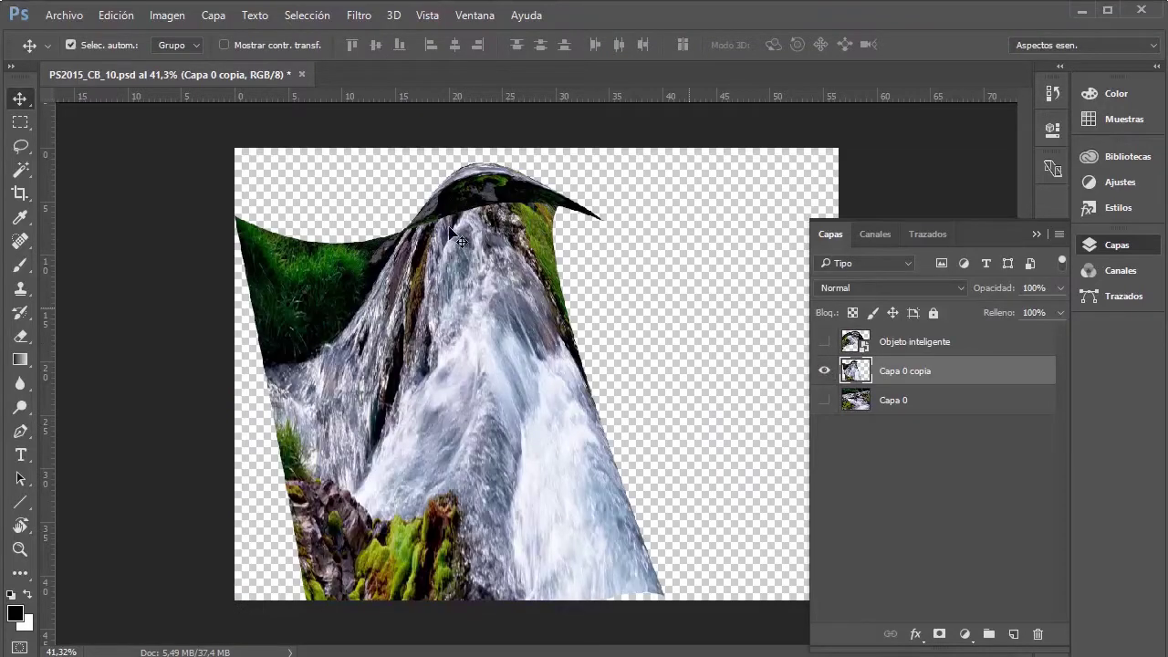
{"action": "key", "text": "ctrl+t"}
{"action": "right_click", "coordinate": [420, 253]}
{"action": "left_click", "coordinate": [475, 391]}
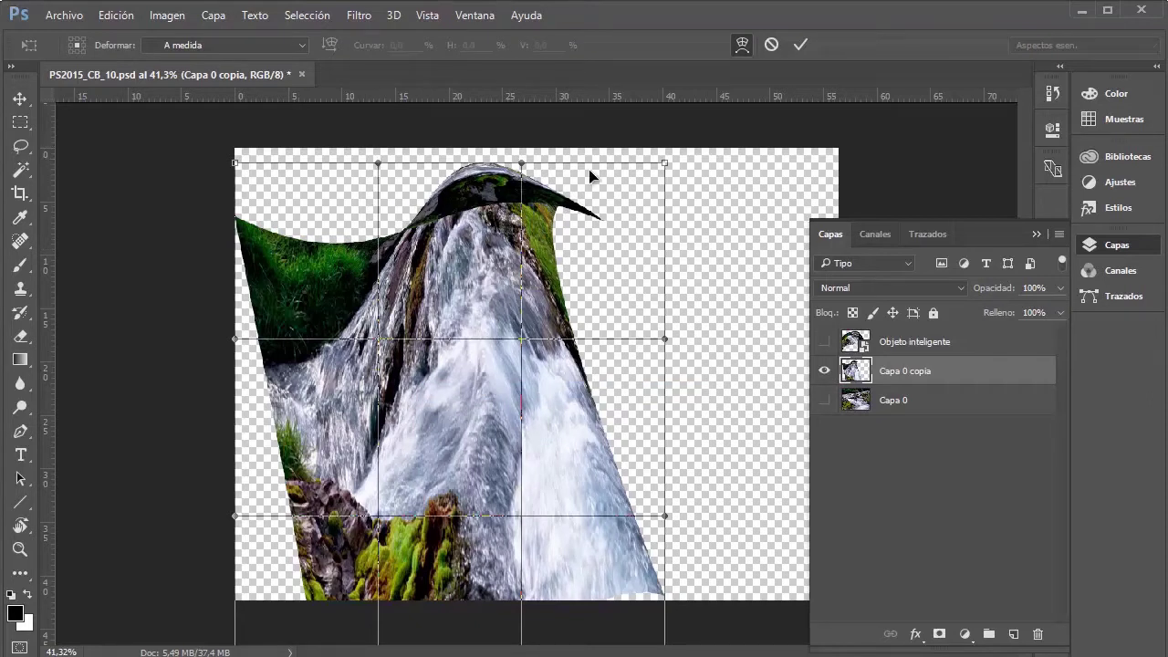
- Commit the Capa 0 copia warp and switch visibility to the Objeto inteligente layer
{"action": "key", "text": "Return"}
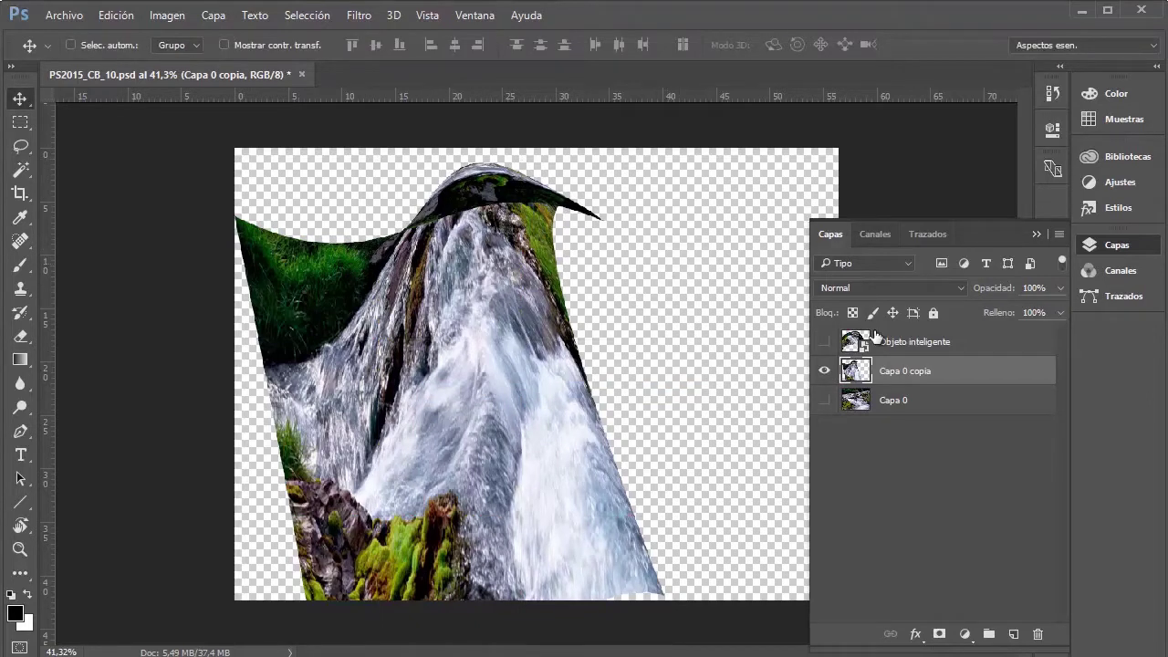
{"action": "left_click", "coordinate": [825, 374]}
{"action": "left_click", "coordinate": [824, 342]}
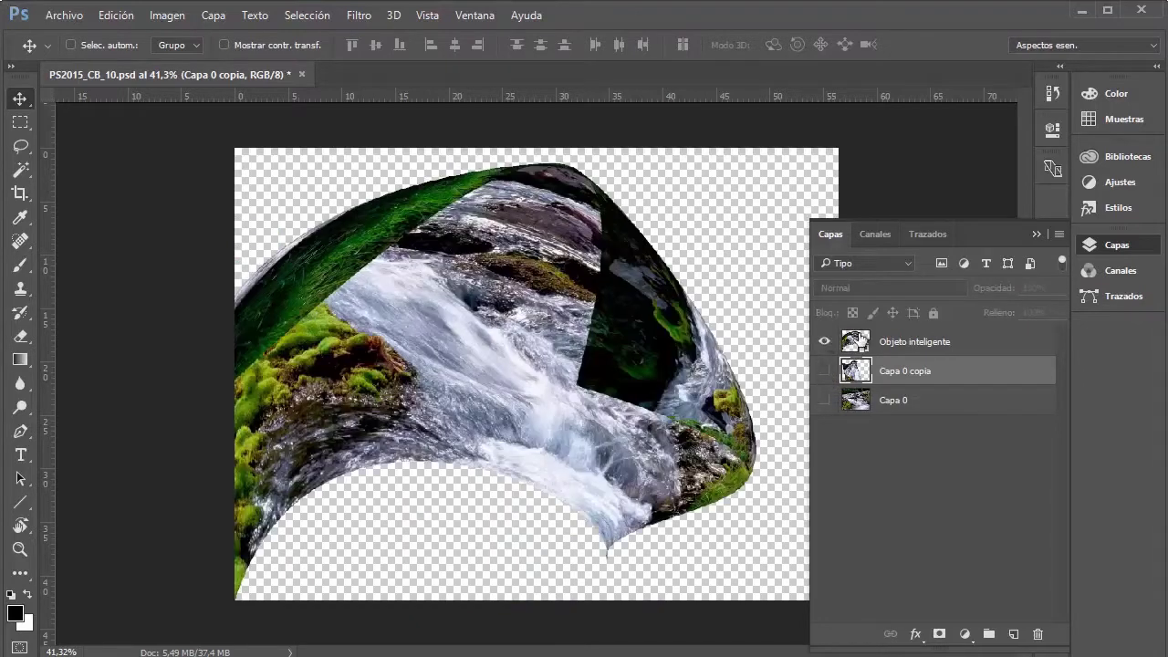
{"action": "left_click", "coordinate": [937, 342]}
{"action": "right_click", "coordinate": [392, 301]}
{"action": "left_click", "coordinate": [456, 263]}
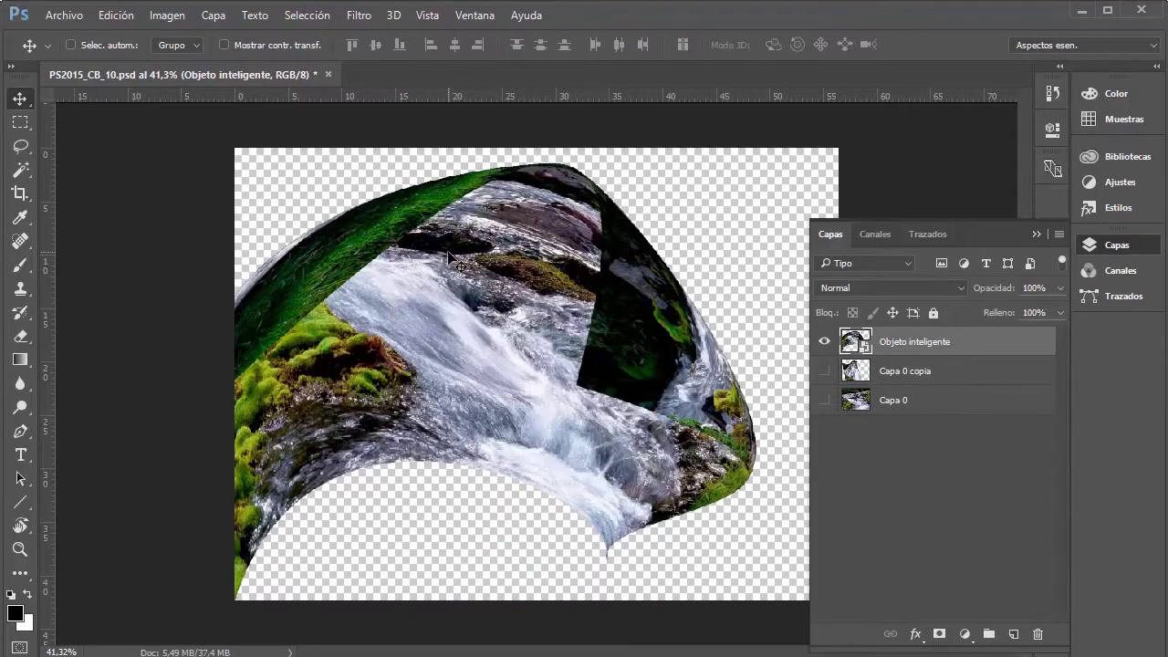
- Reset the smart object's warp style to Ninguno, restoring the flat shrunk photo
{"action": "key", "text": "ctrl+t"}
{"action": "right_click", "coordinate": [463, 261]}
{"action": "left_click", "coordinate": [516, 415]}
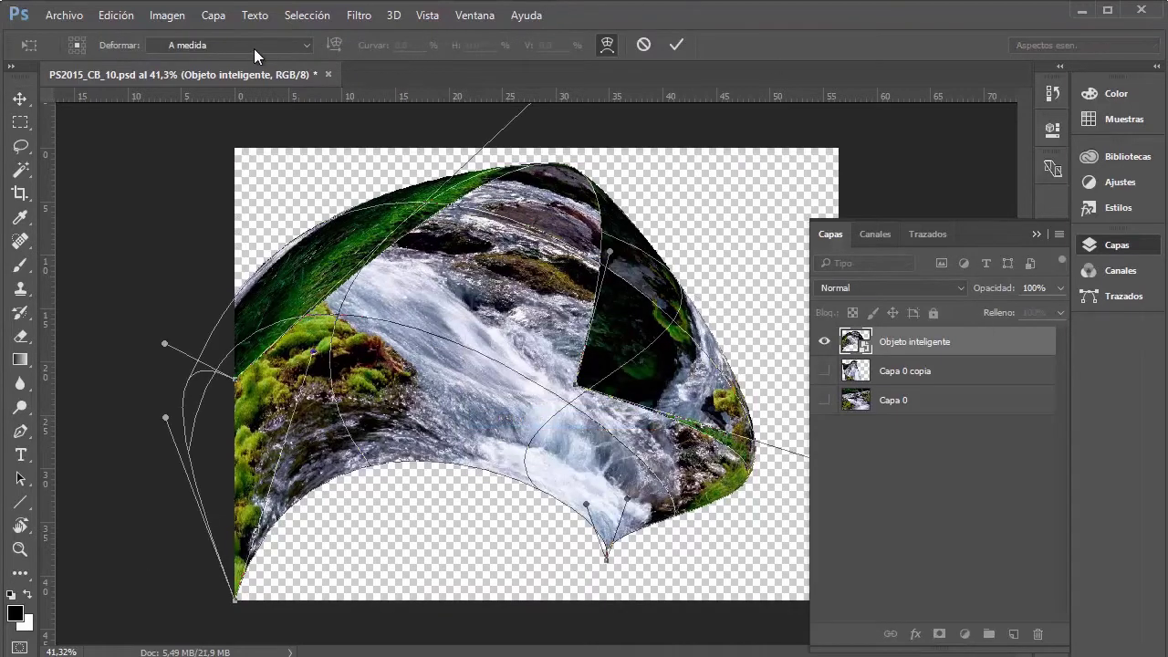
{"action": "left_click", "coordinate": [178, 44]}
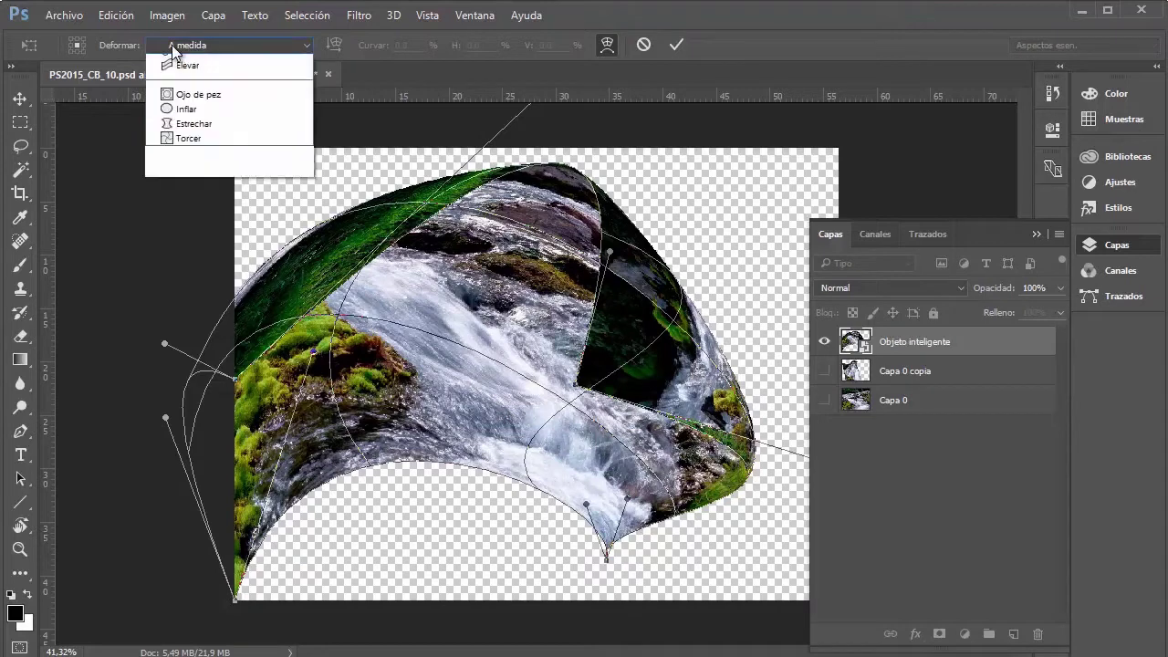
{"action": "left_click", "coordinate": [196, 63]}
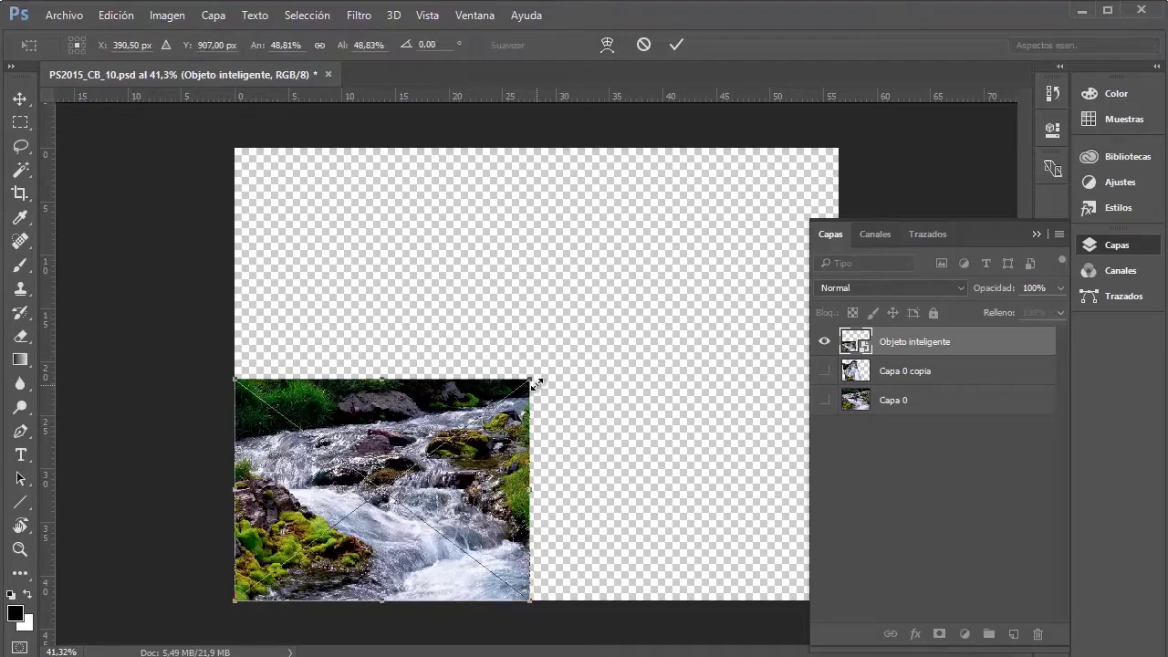
- Enlarge the flat river photo from its lower-left corner to fill the whole canvas
{"action": "left_click_drag", "start_coordinate": [530, 380], "coordinate": [880, 197]}
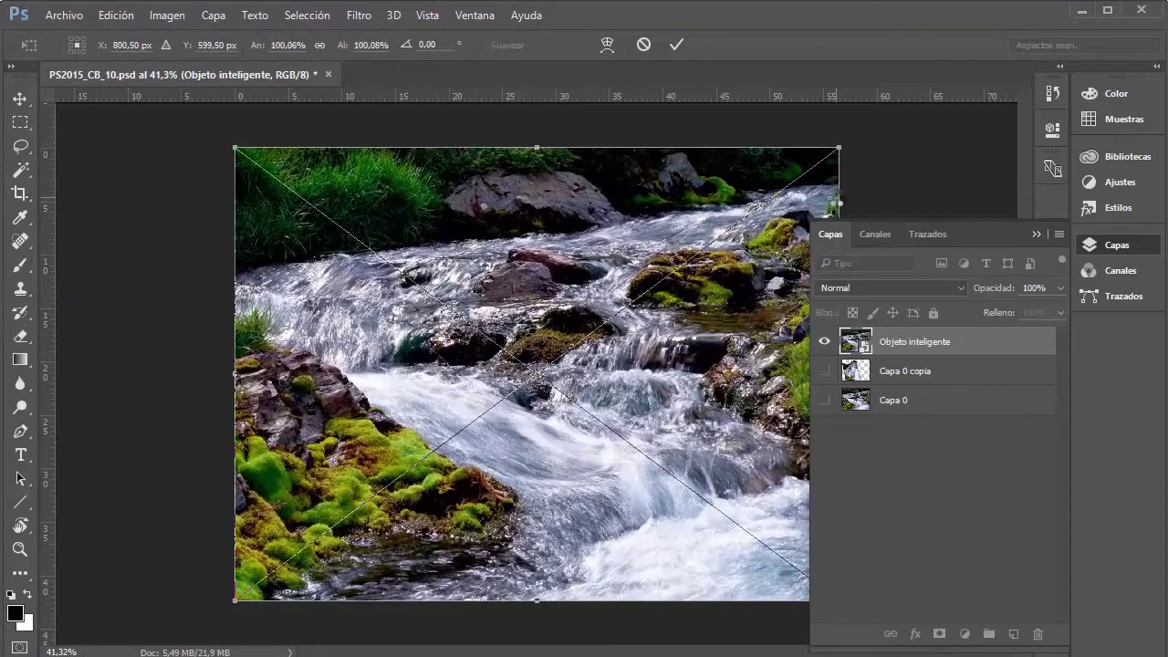
{"action": "key", "text": "Return"}
{"action": "left_click", "coordinate": [1014, 234]}
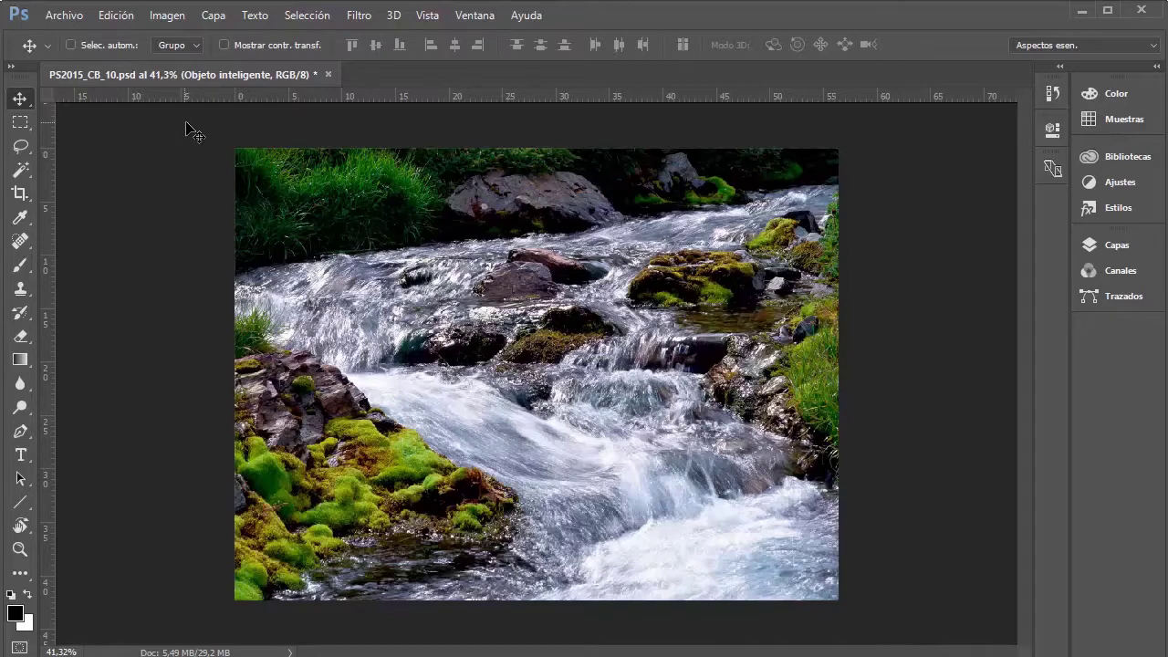
{"action": "left_click", "coordinate": [1116, 245]}
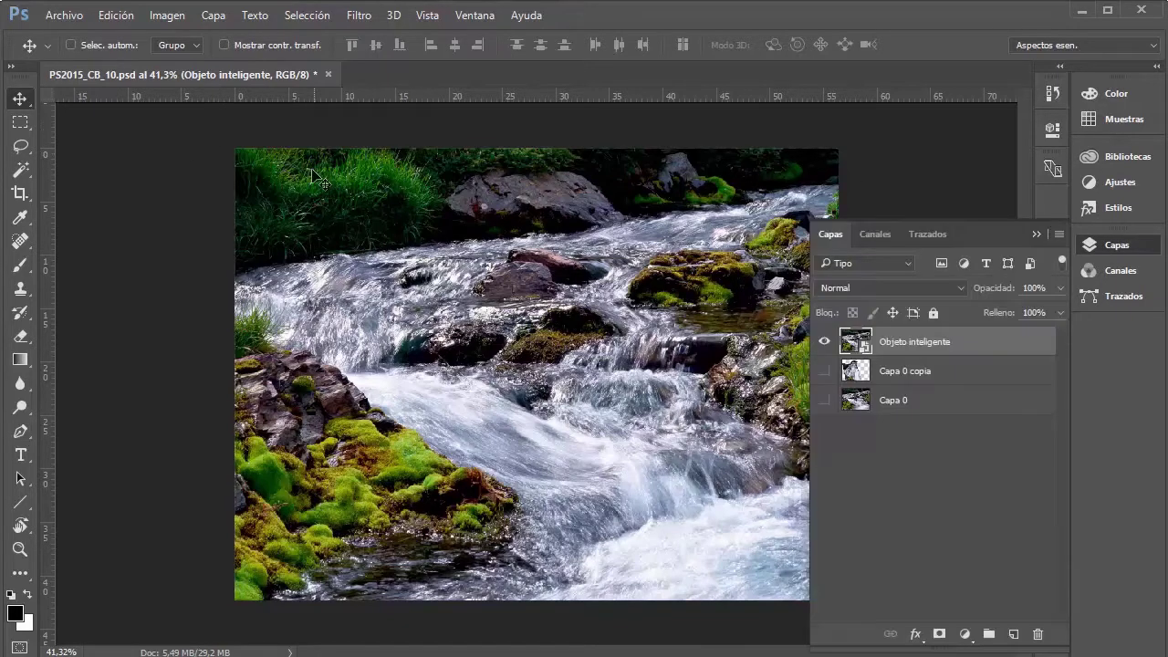
{"action": "left_click", "coordinate": [1037, 235]}
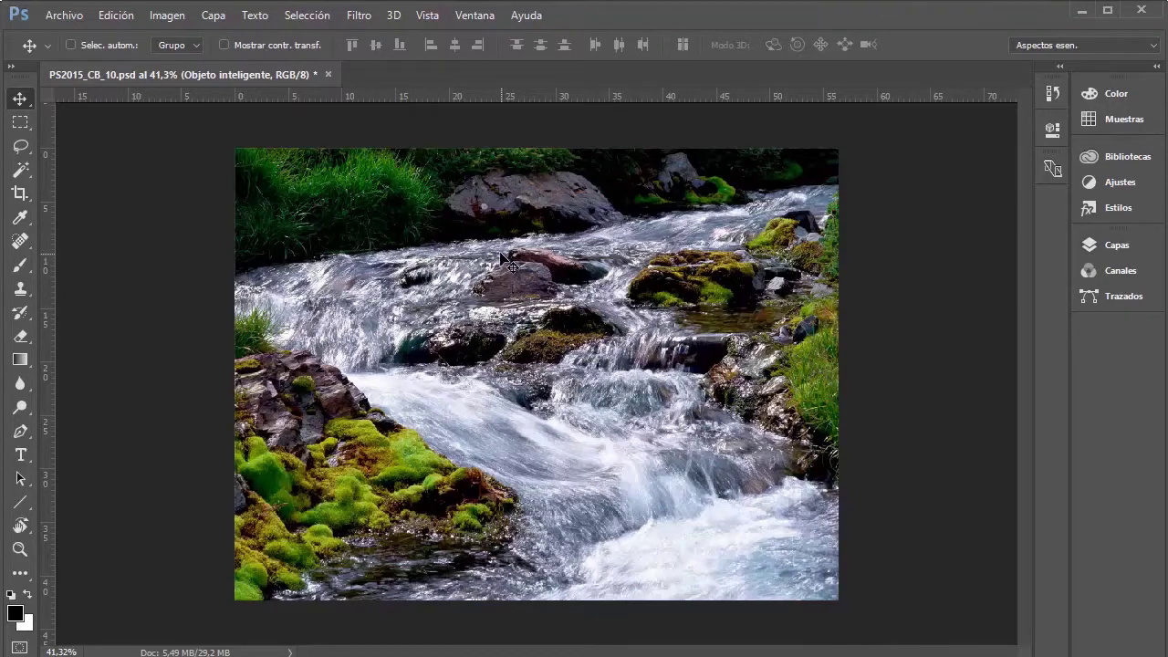
{"action": "left_click", "coordinate": [1105, 246]}
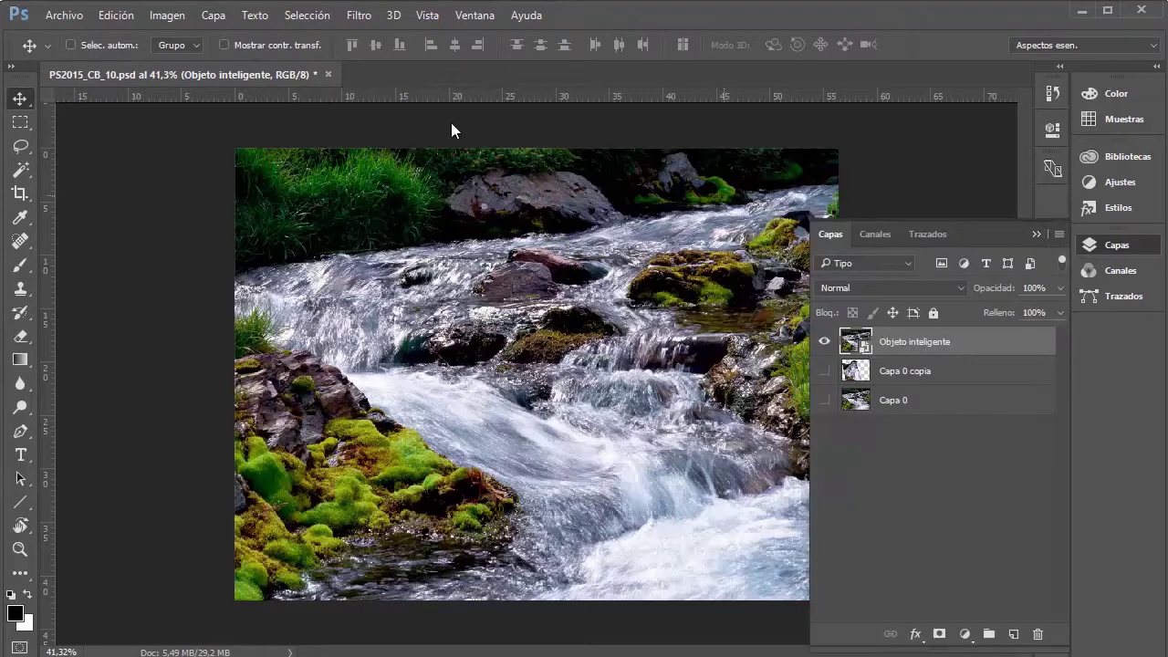
{"action": "left_click", "coordinate": [213, 15]}
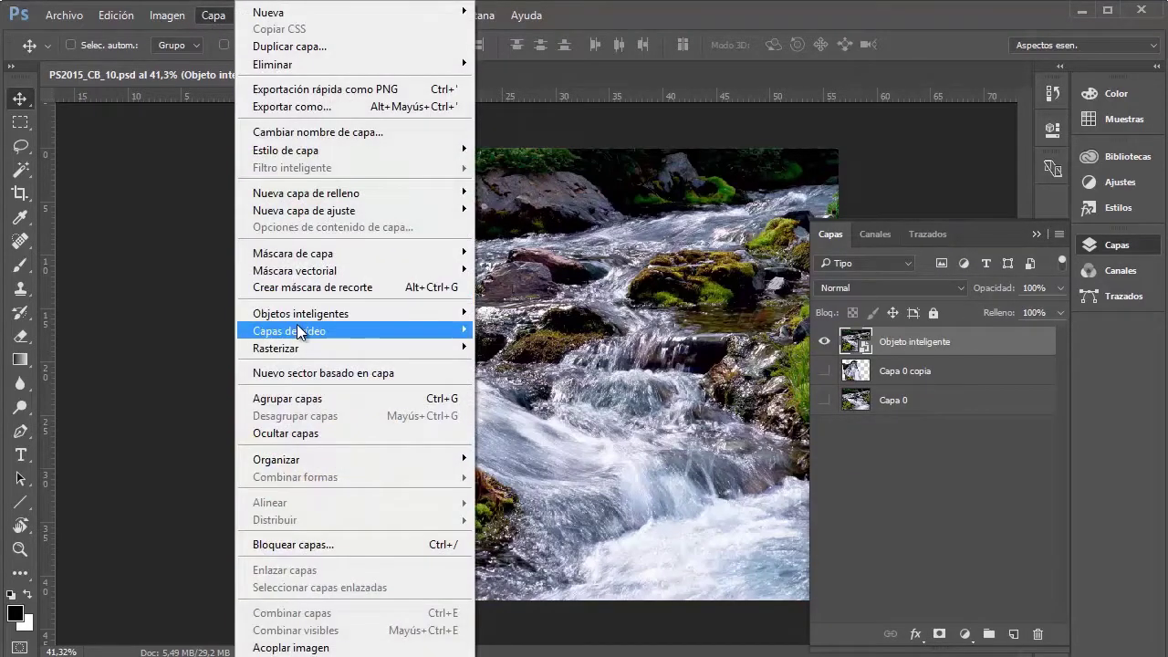
{"action": "mouse_move", "coordinate": [301, 313]}
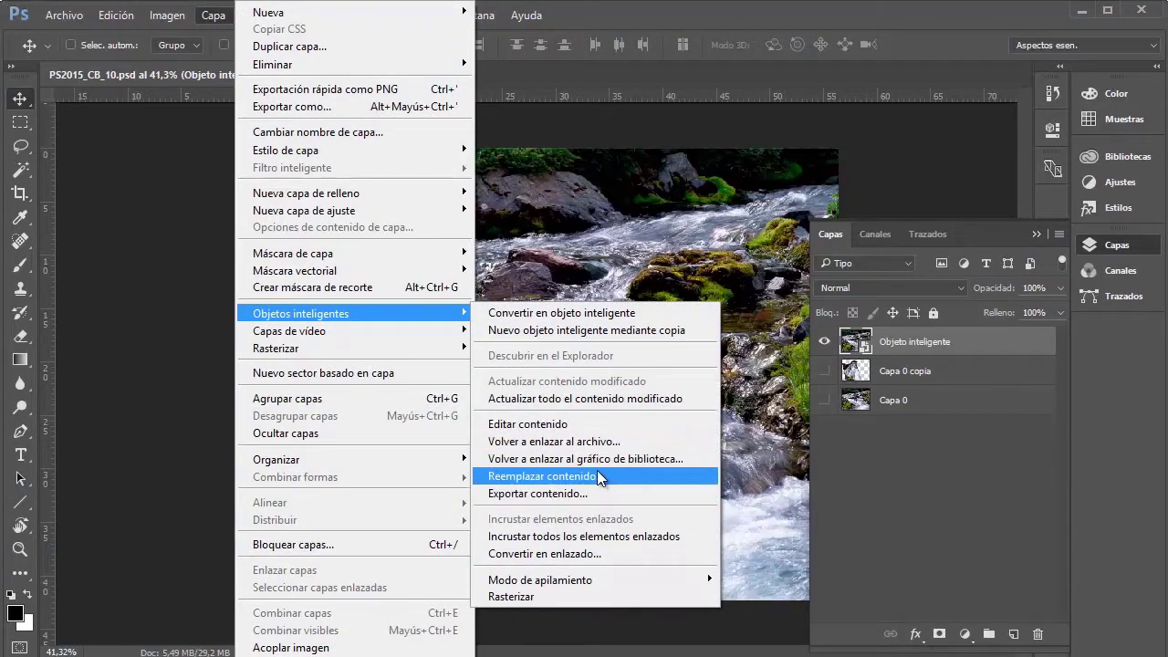
- Replace the smart object's contents and shrink the new photo to about 65%
{"action": "left_click", "coordinate": [577, 478]}
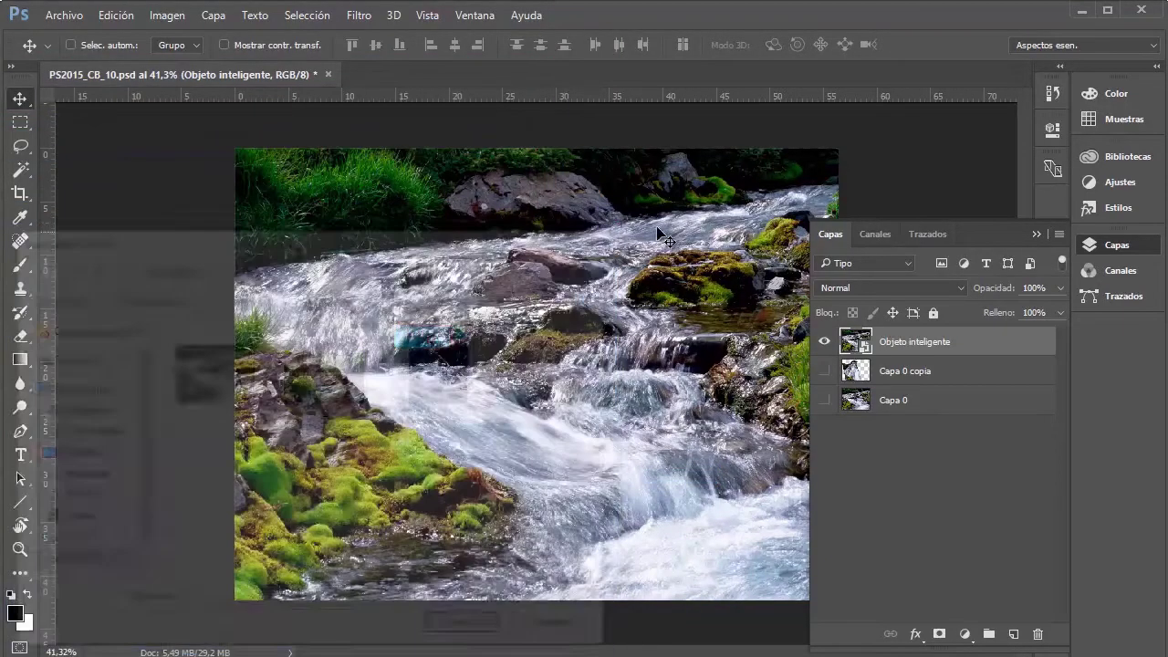
{"action": "key", "text": "ctrl+t"}
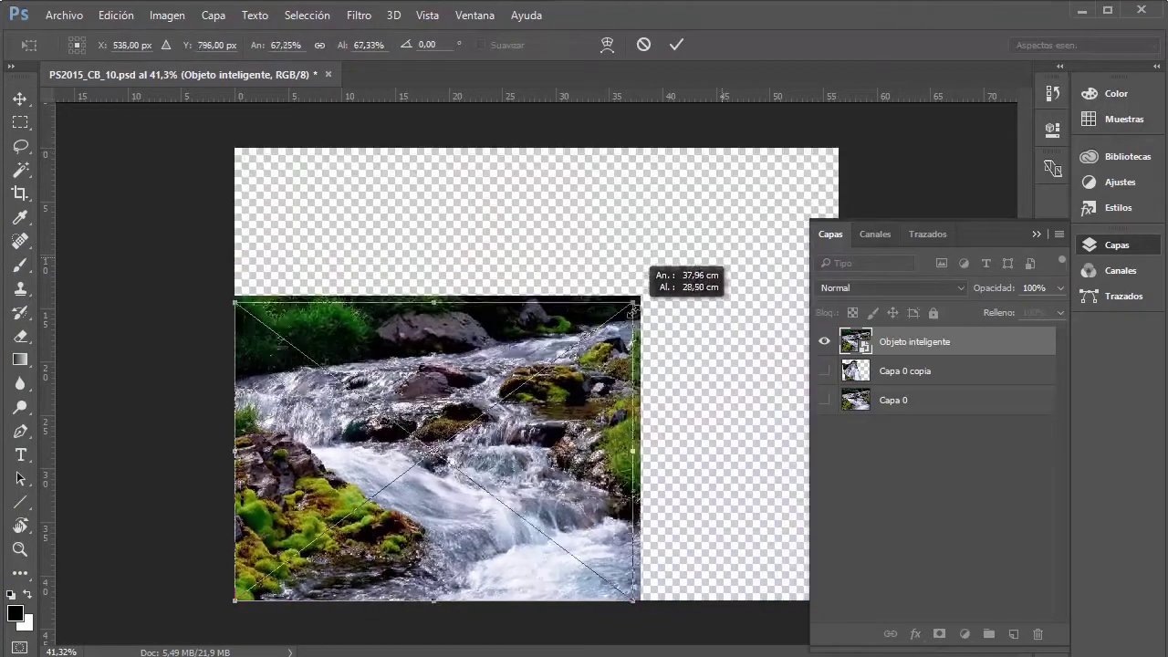
{"action": "left_click_drag", "start_coordinate": [837, 148], "coordinate": [626, 307]}
{"action": "right_click", "coordinate": [523, 378]}
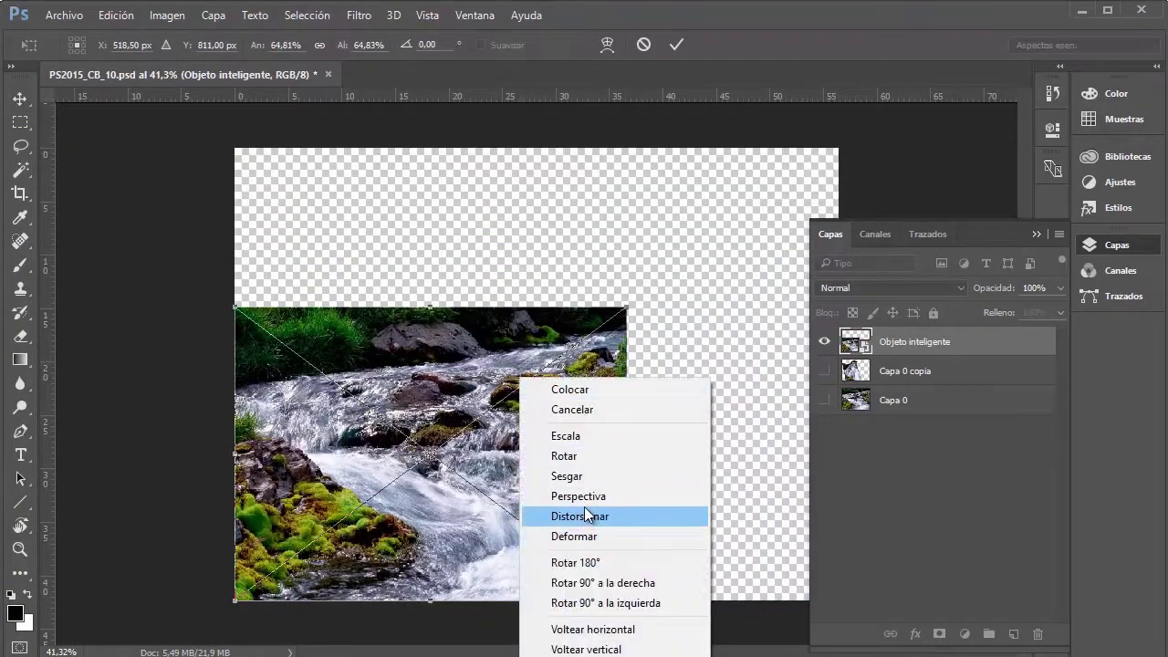
{"action": "left_click", "coordinate": [585, 514]}
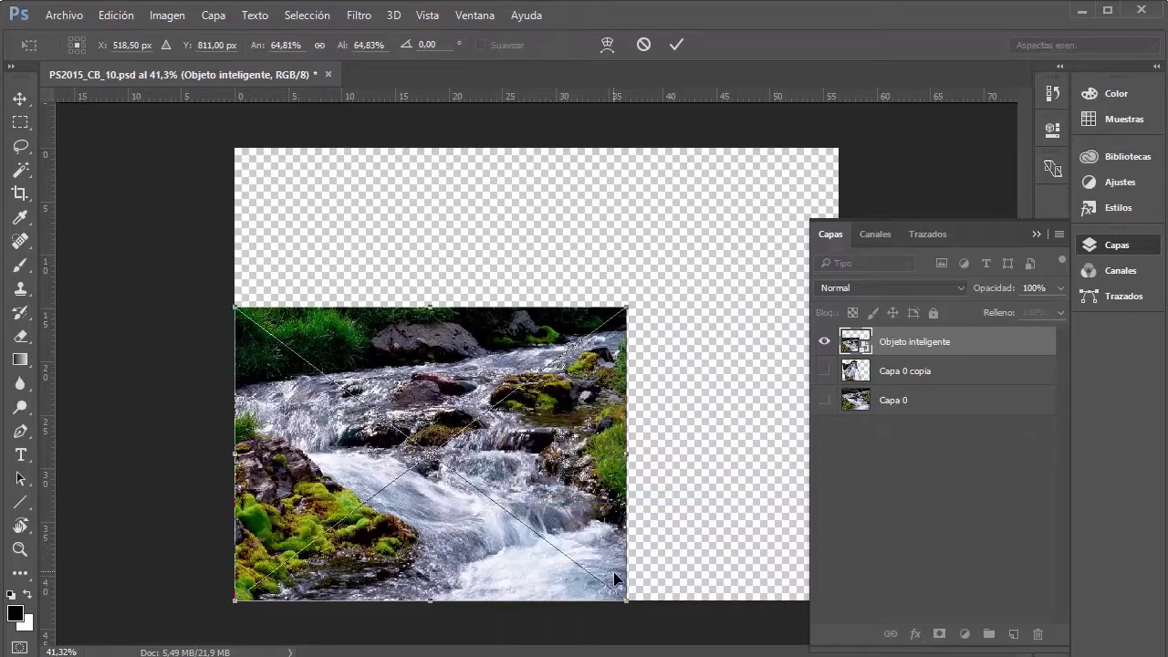
- Warp the photo into a bent wave shape, bowing its left side inward
{"action": "right_click", "coordinate": [573, 461]}
{"action": "left_click", "coordinate": [639, 314]}
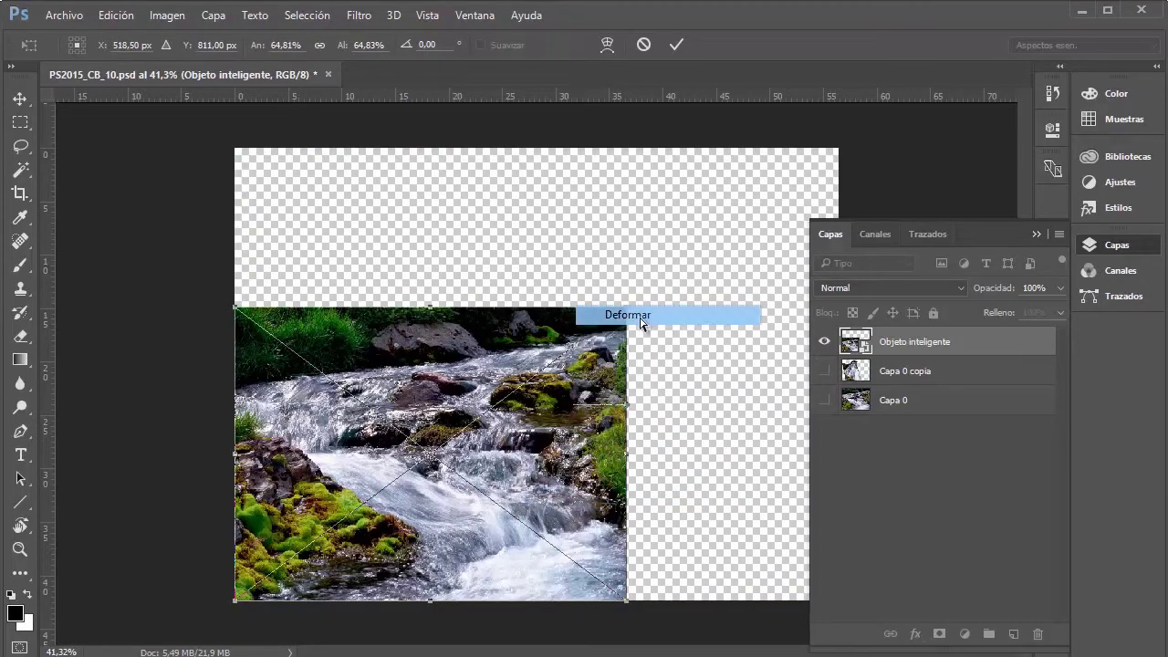
{"action": "left_click_drag", "start_coordinate": [630, 481], "coordinate": [717, 374]}
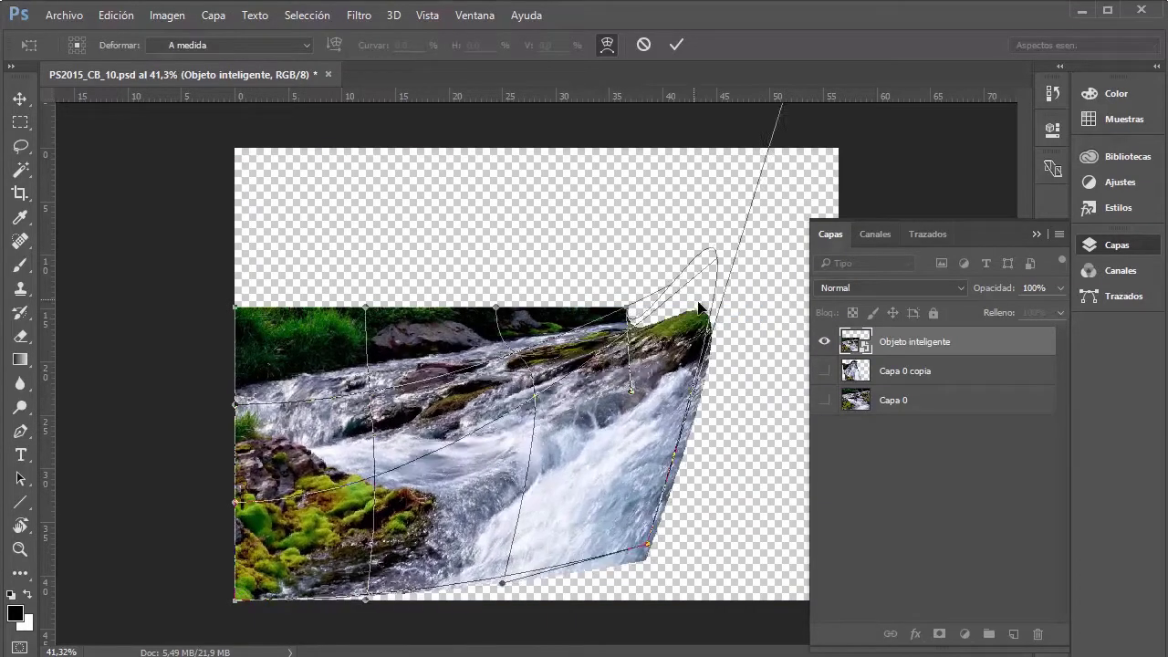
{"action": "left_click_drag", "start_coordinate": [365, 347], "coordinate": [352, 195]}
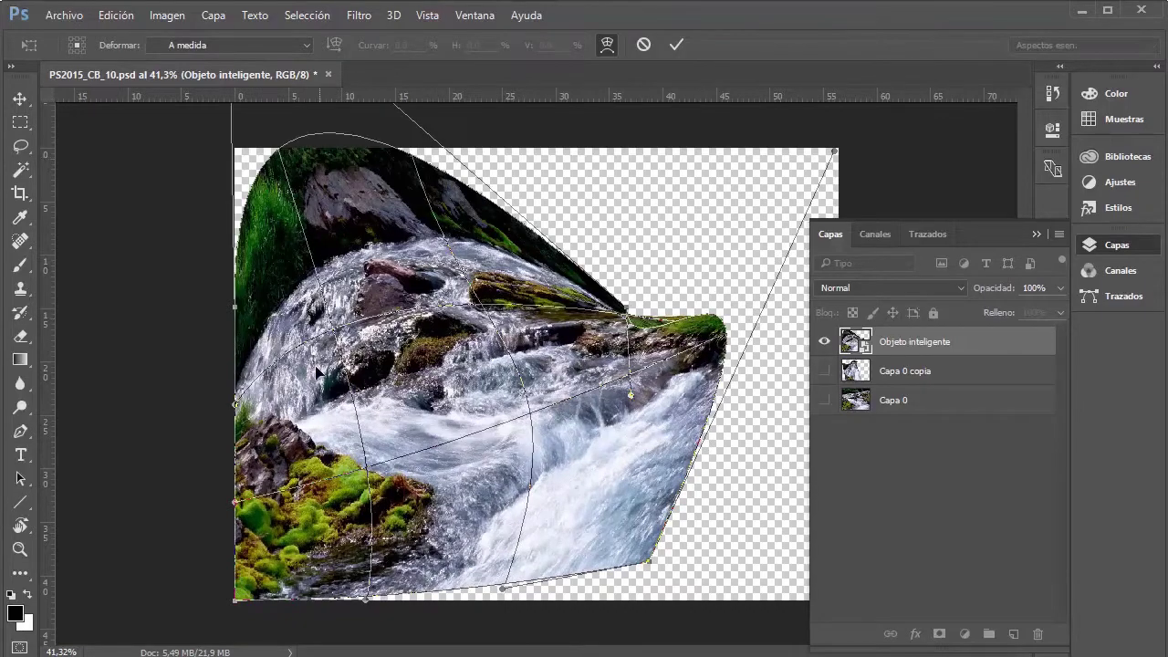
{"action": "left_click_drag", "start_coordinate": [320, 374], "coordinate": [347, 429]}
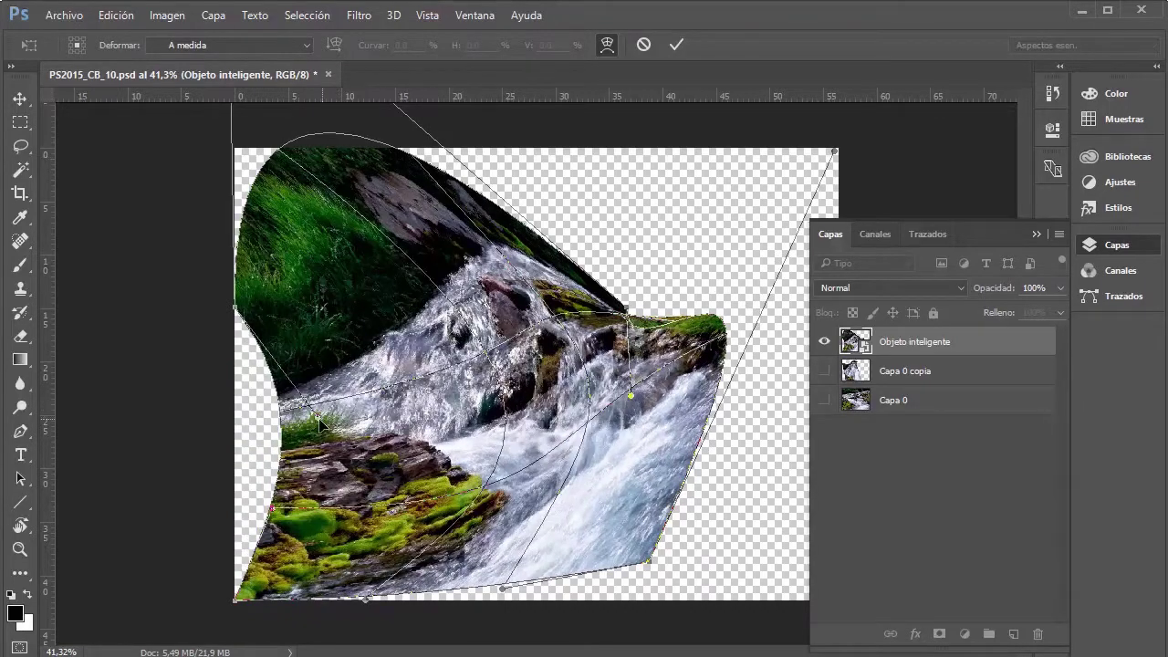
{"action": "left_click_drag", "start_coordinate": [269, 361], "coordinate": [284, 393]}
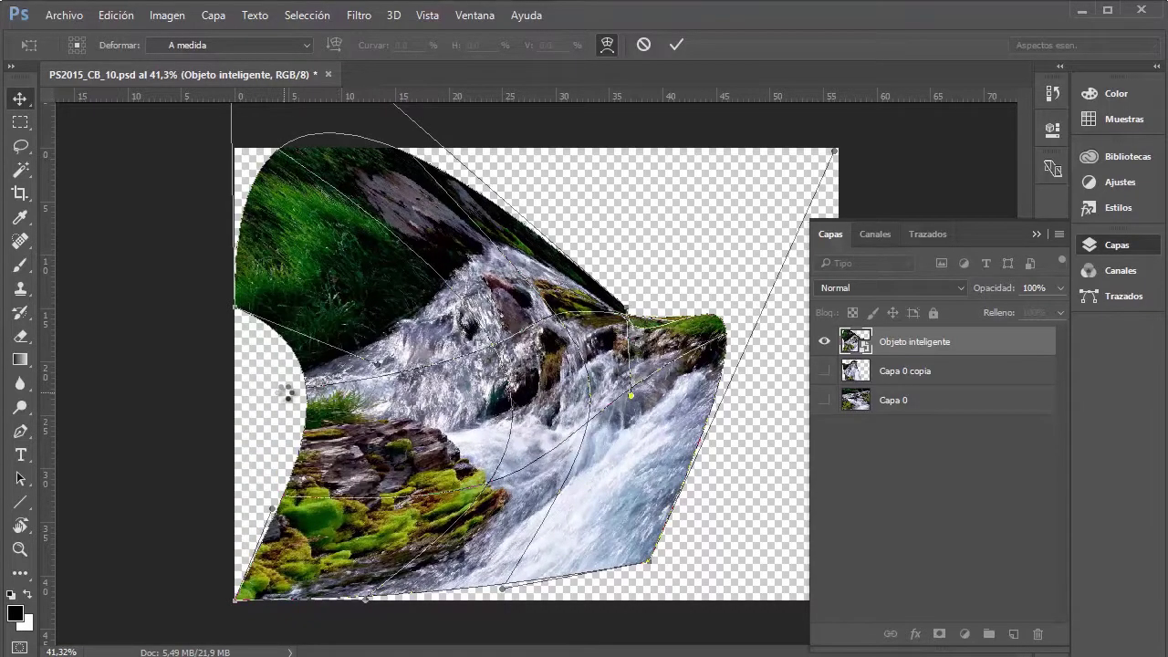
{"action": "key", "text": "Return"}
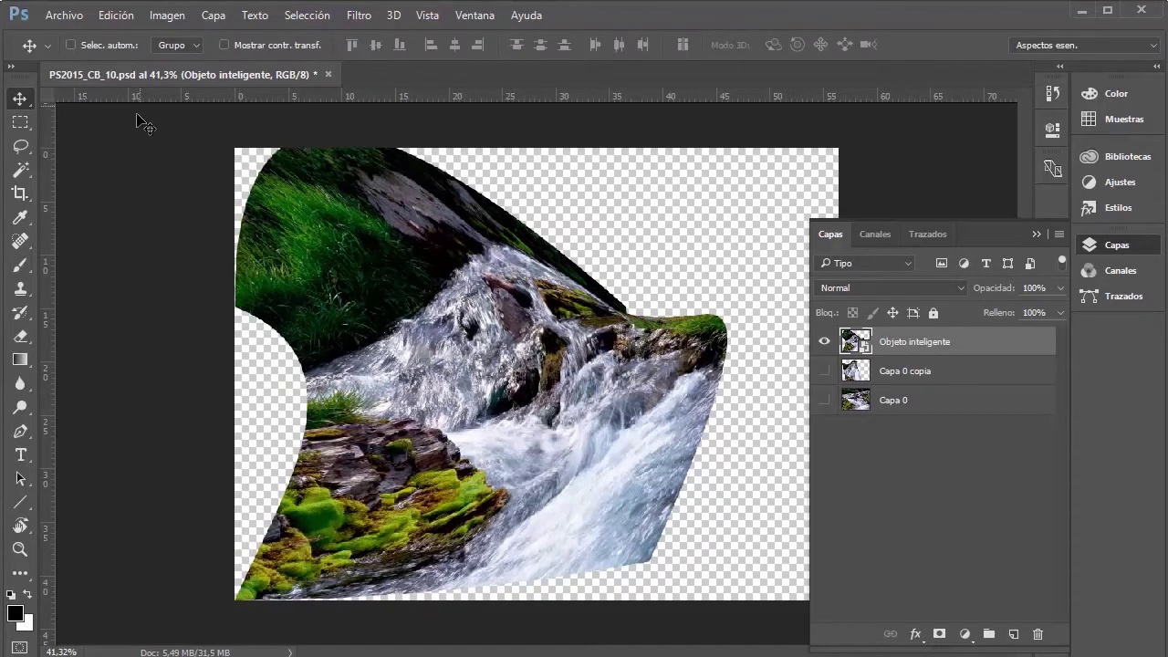
- Replace the smart object's contents with image 2, the forest waterfall
{"action": "left_click", "coordinate": [217, 18]}
{"action": "mouse_move", "coordinate": [301, 313]}
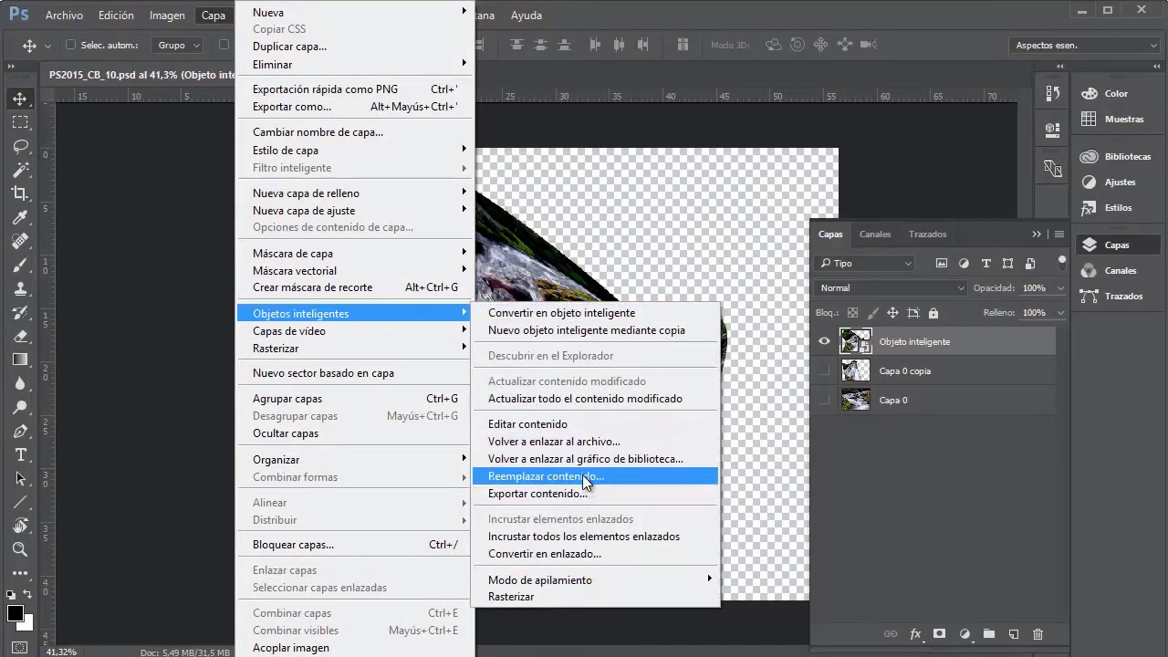
{"action": "left_click", "coordinate": [585, 476]}
{"action": "left_click", "coordinate": [360, 403]}
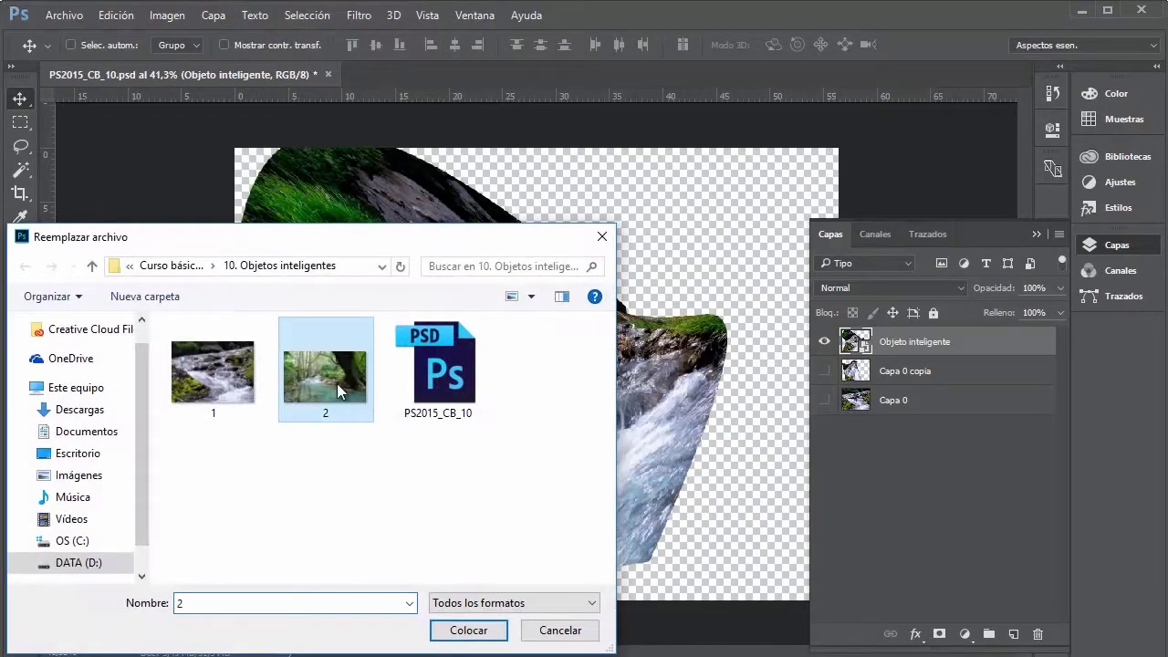
{"action": "left_click", "coordinate": [493, 630]}
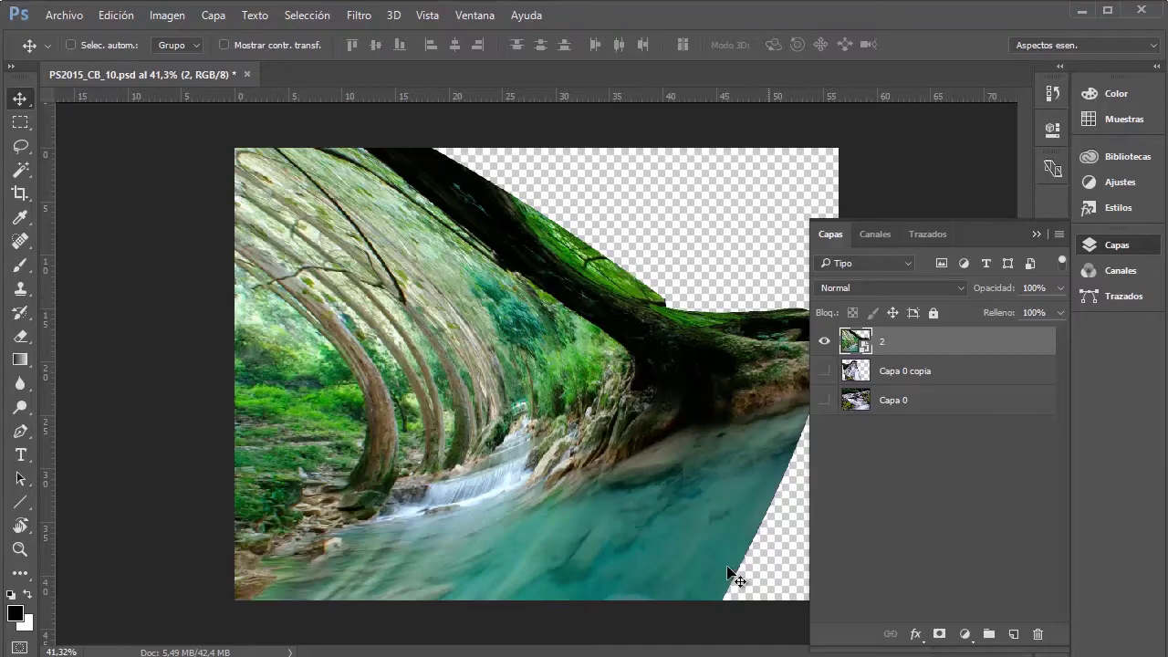
- Reposition the forest waterfall image around the canvas
{"action": "left_click_drag", "start_coordinate": [381, 407], "coordinate": [426, 362]}
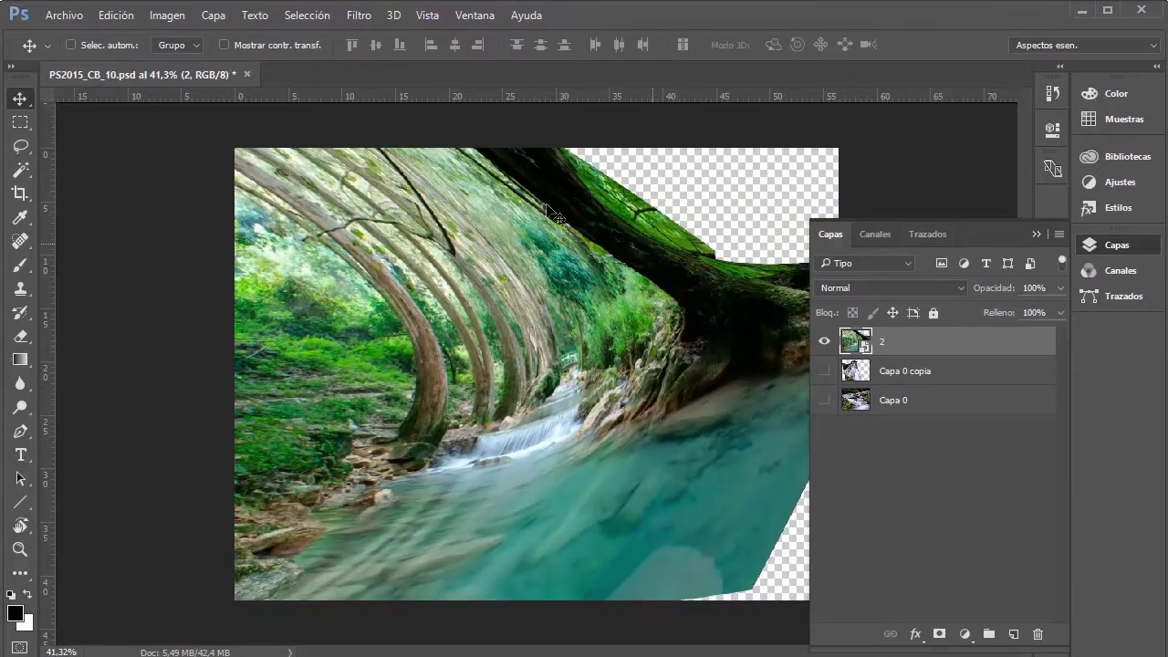
{"action": "left_click_drag", "start_coordinate": [417, 351], "coordinate": [399, 325]}
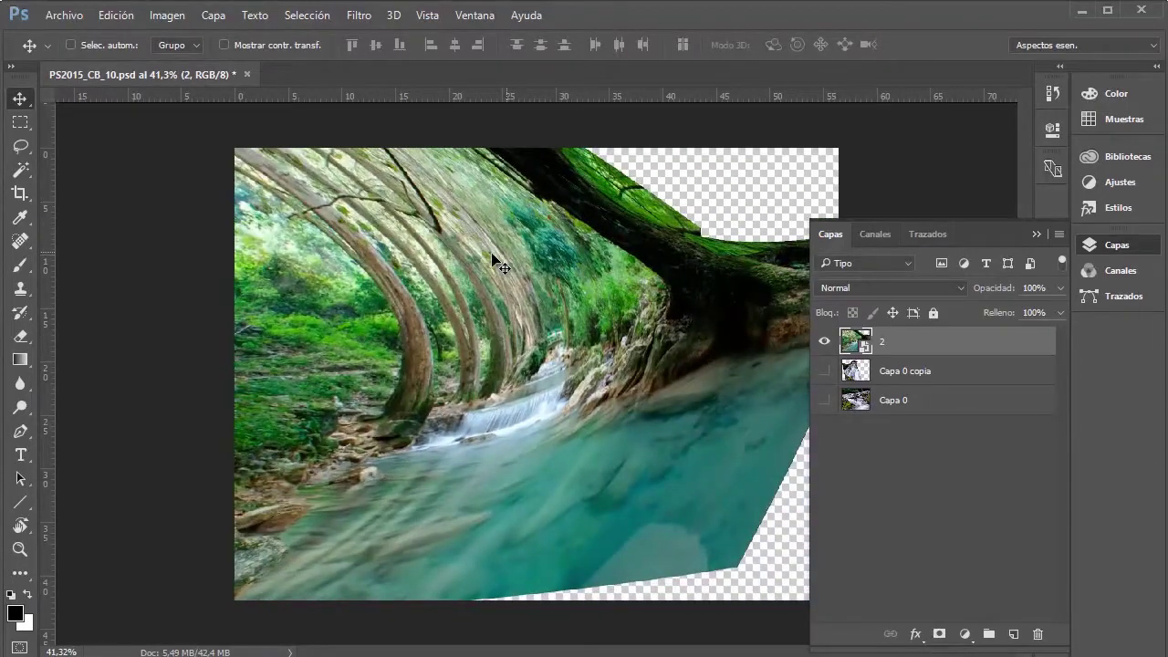
{"action": "mouse_move", "coordinate": [474, 244]}
{"action": "left_mouse_down"}
{"action": "mouse_move", "coordinate": [629, 484]}
{"action": "mouse_move", "coordinate": [482, 478]}
{"action": "mouse_move", "coordinate": [679, 399]}
{"action": "mouse_move", "coordinate": [456, 334]}
{"action": "mouse_move", "coordinate": [463, 348]}
{"action": "mouse_move", "coordinate": [350, 363]}
{"action": "left_mouse_up"}
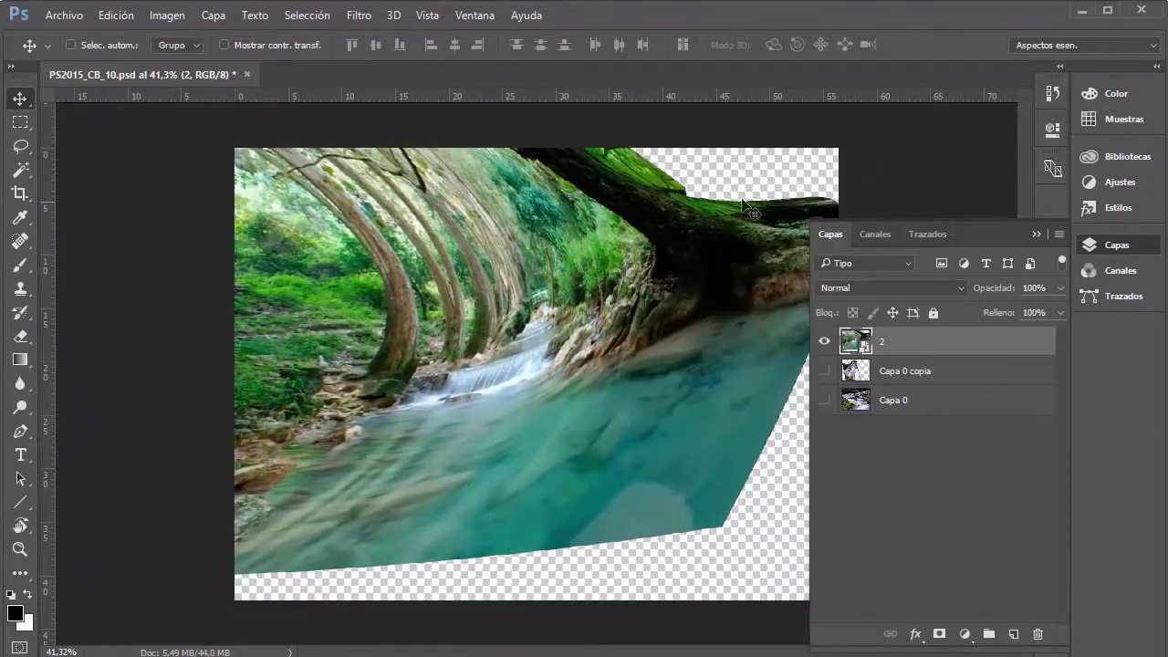
{"action": "left_click_drag", "start_coordinate": [462, 232], "coordinate": [622, 276]}
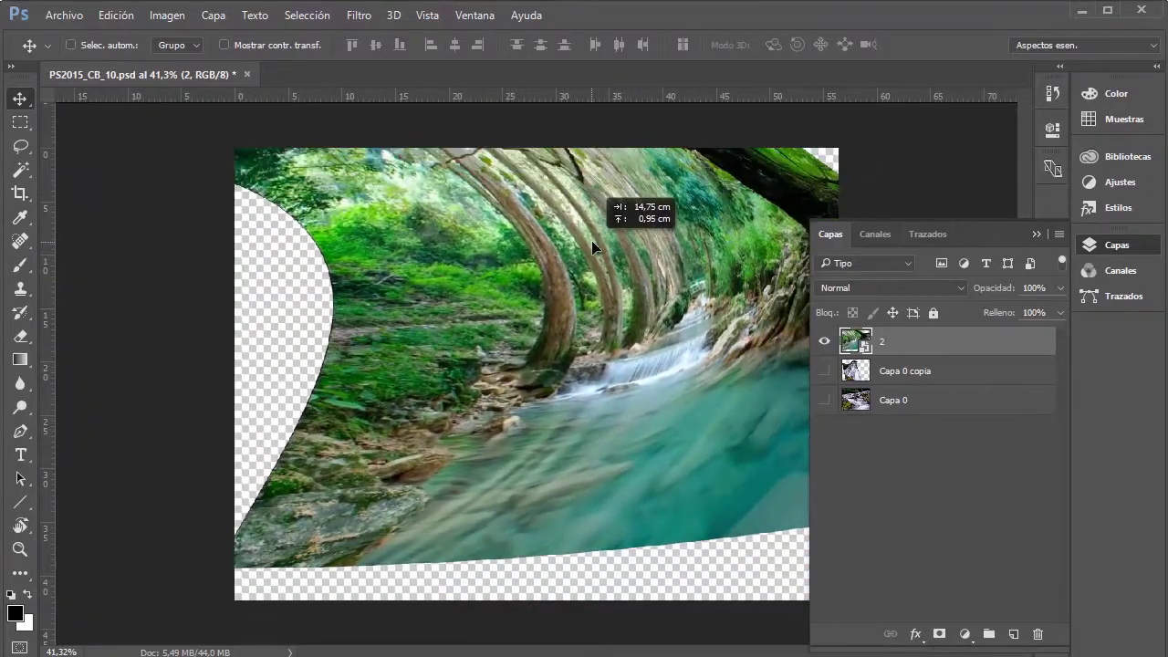
- Delete the forest layer and duplicate Capa 0, hiding the original
{"action": "key", "text": "Delete"}
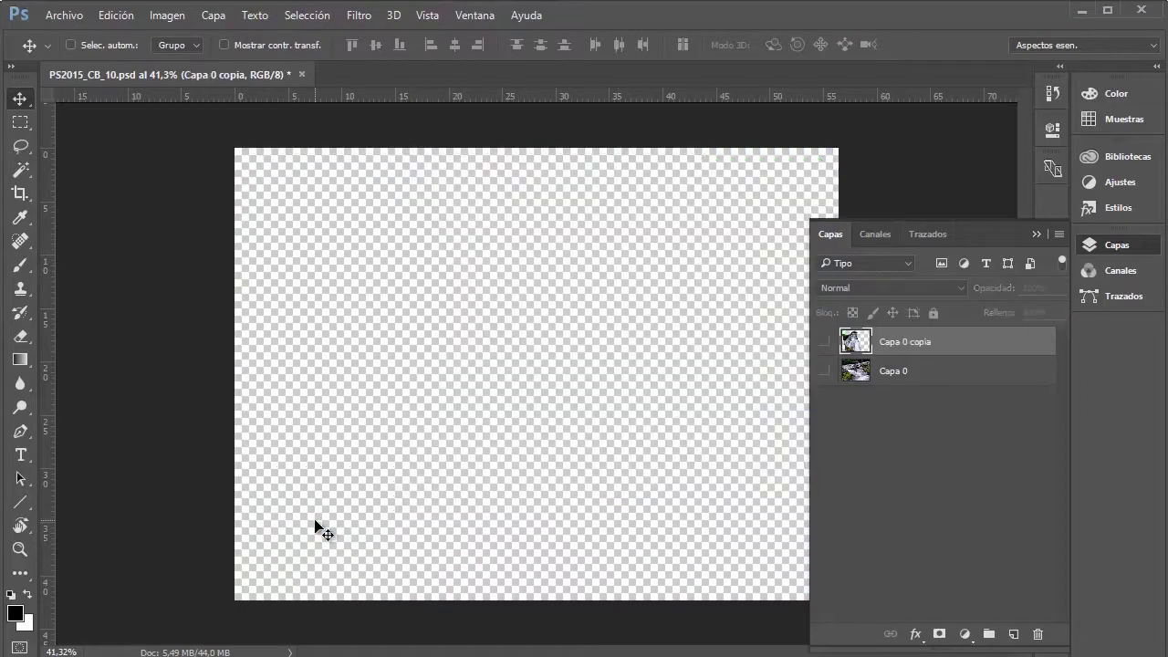
{"action": "left_click", "coordinate": [825, 371]}
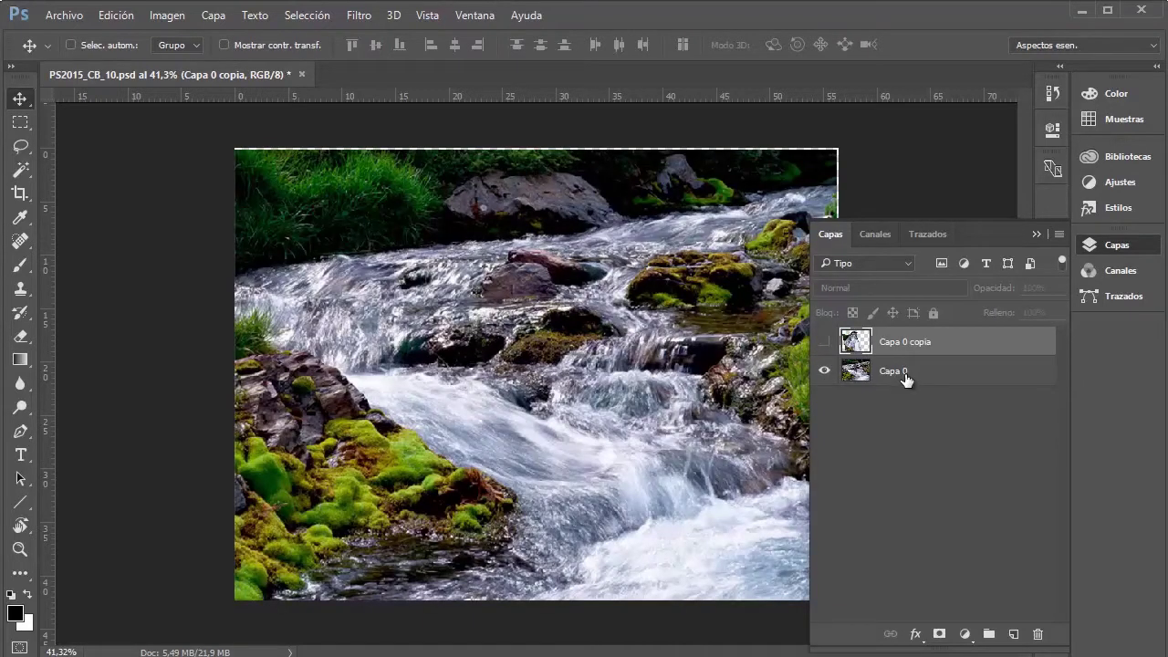
{"action": "left_click", "coordinate": [906, 378]}
{"action": "key", "text": "ctrl+j"}
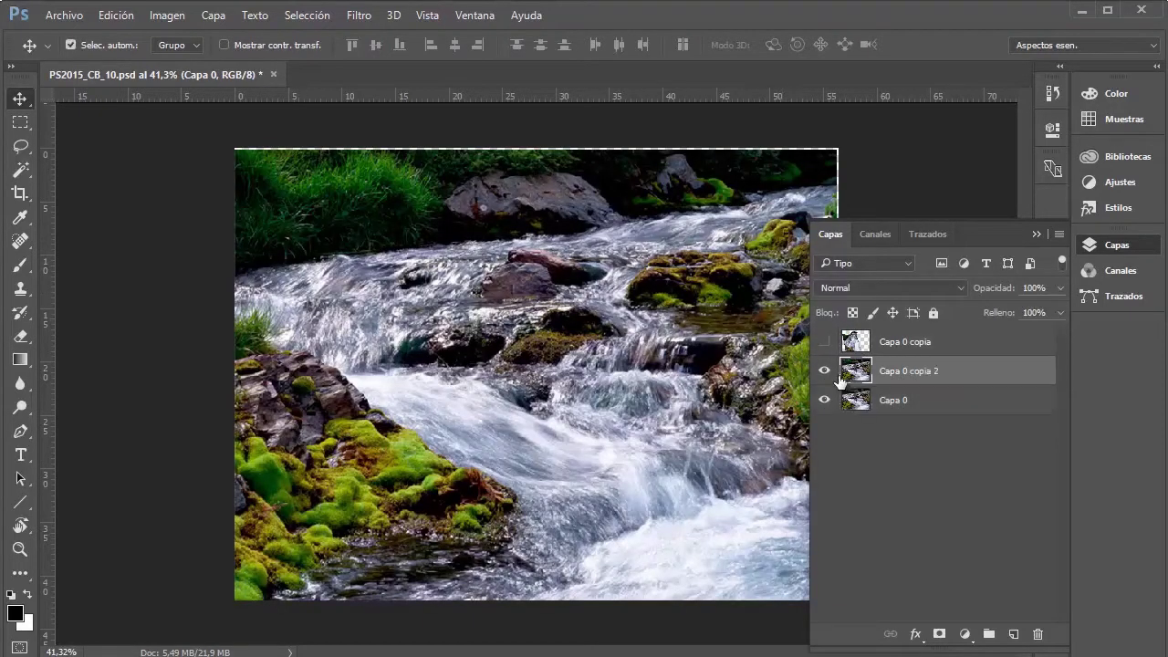
{"action": "left_click", "coordinate": [904, 402]}
{"action": "left_click", "coordinate": [829, 399]}
- Convert Capa 0 copia 2 into a smart object
{"action": "right_click", "coordinate": [890, 371]}
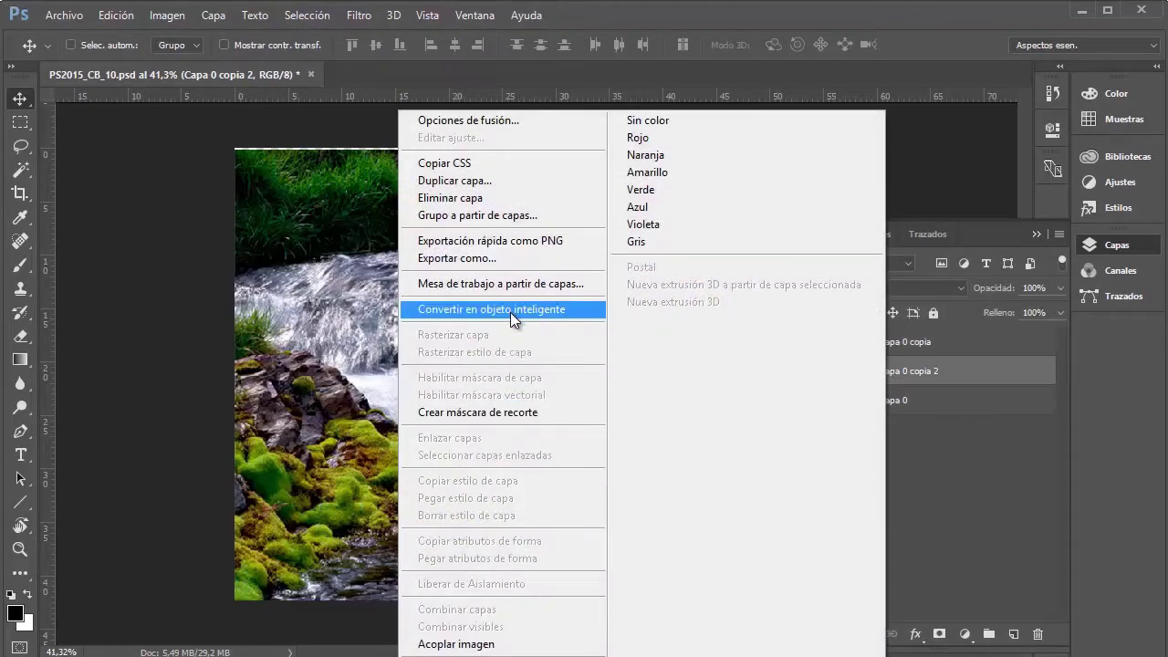
{"action": "left_click", "coordinate": [510, 311]}
{"action": "left_click", "coordinate": [1037, 234]}
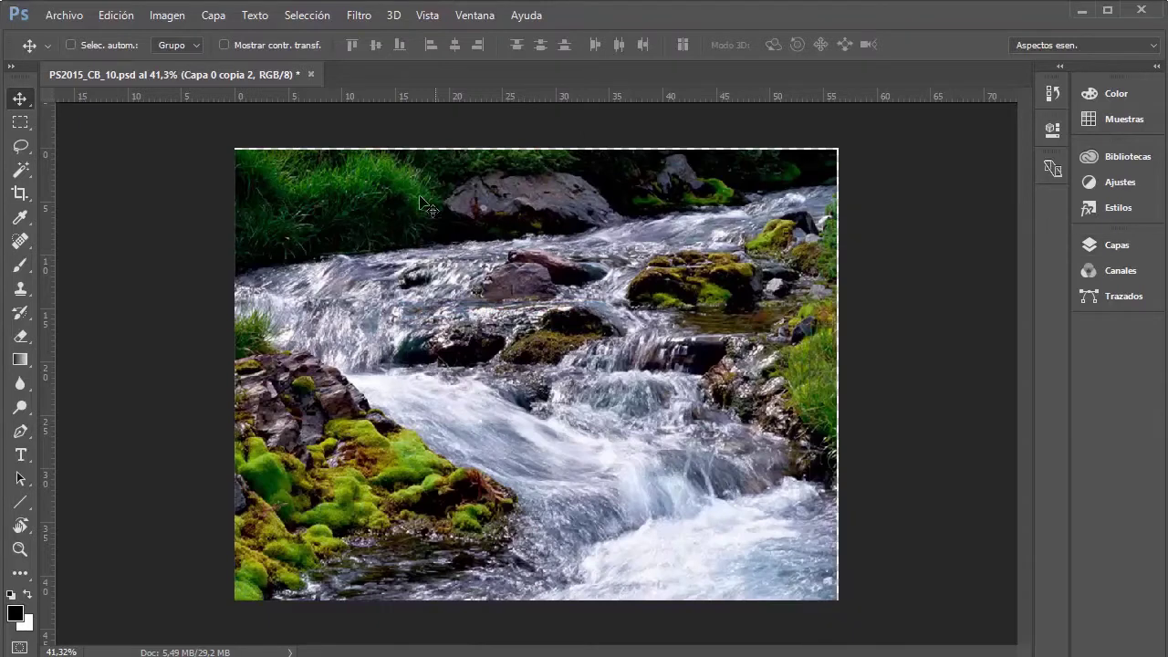
{"action": "left_click_drag", "start_coordinate": [464, 232], "coordinate": [458, 232]}
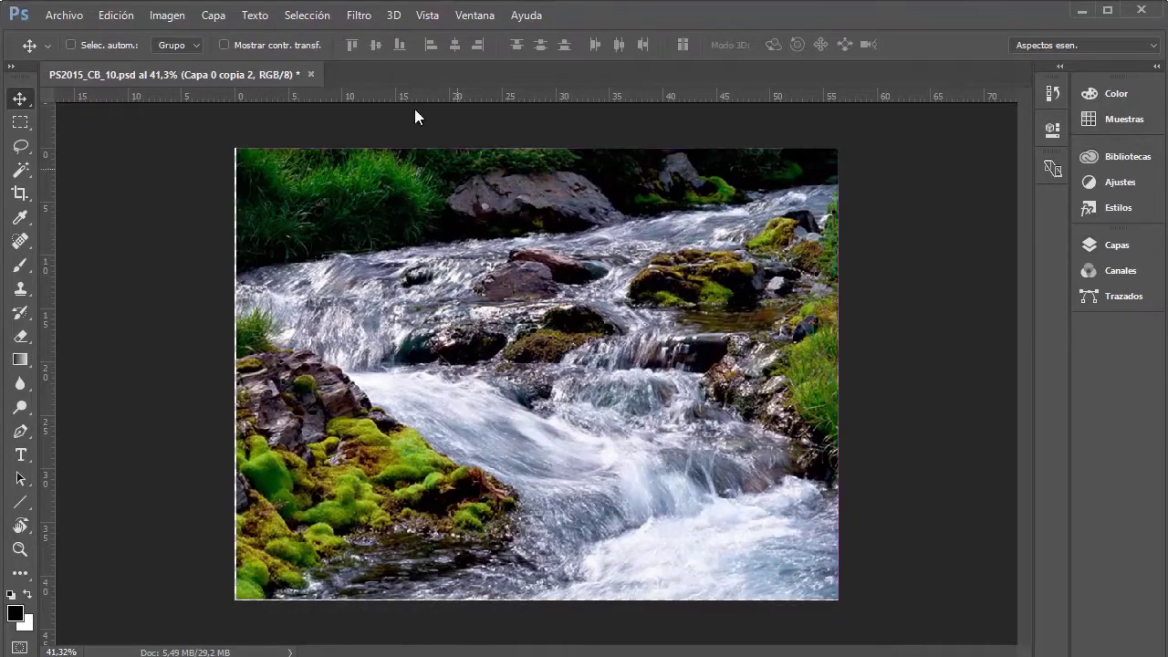
- Warp the river copy with the Estrechar squeeze style at −51.8% bend
{"action": "right_click", "coordinate": [352, 190]}
{"action": "key", "text": "Escape"}
{"action": "key", "text": "ctrl+t"}
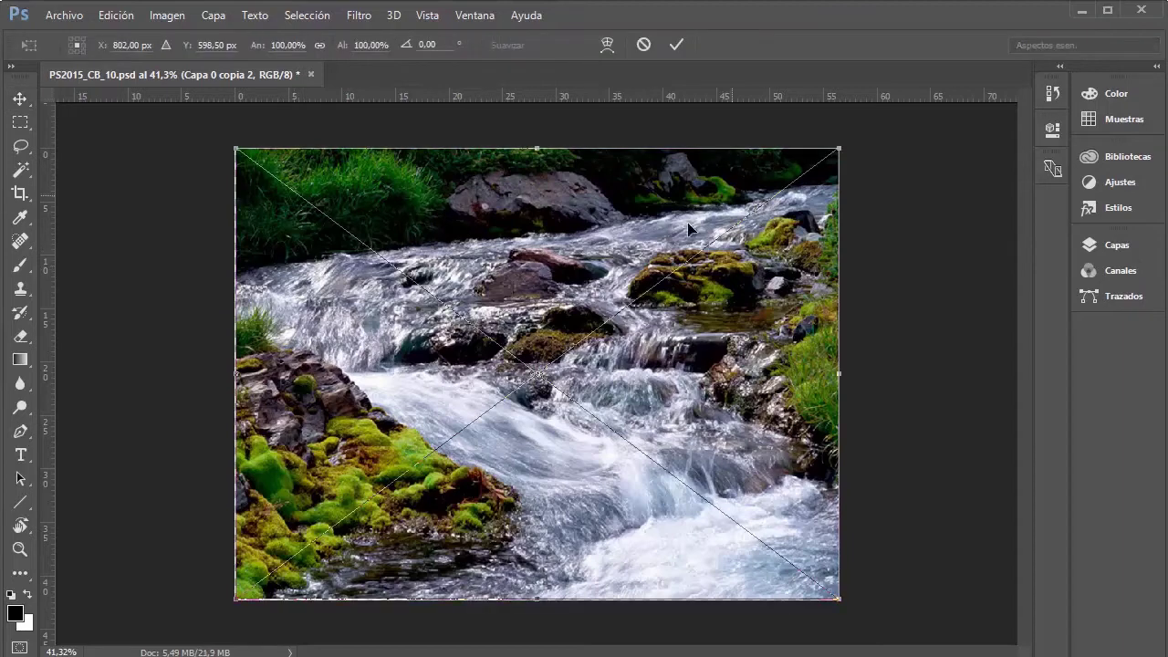
{"action": "right_click", "coordinate": [564, 264]}
{"action": "left_click", "coordinate": [589, 420]}
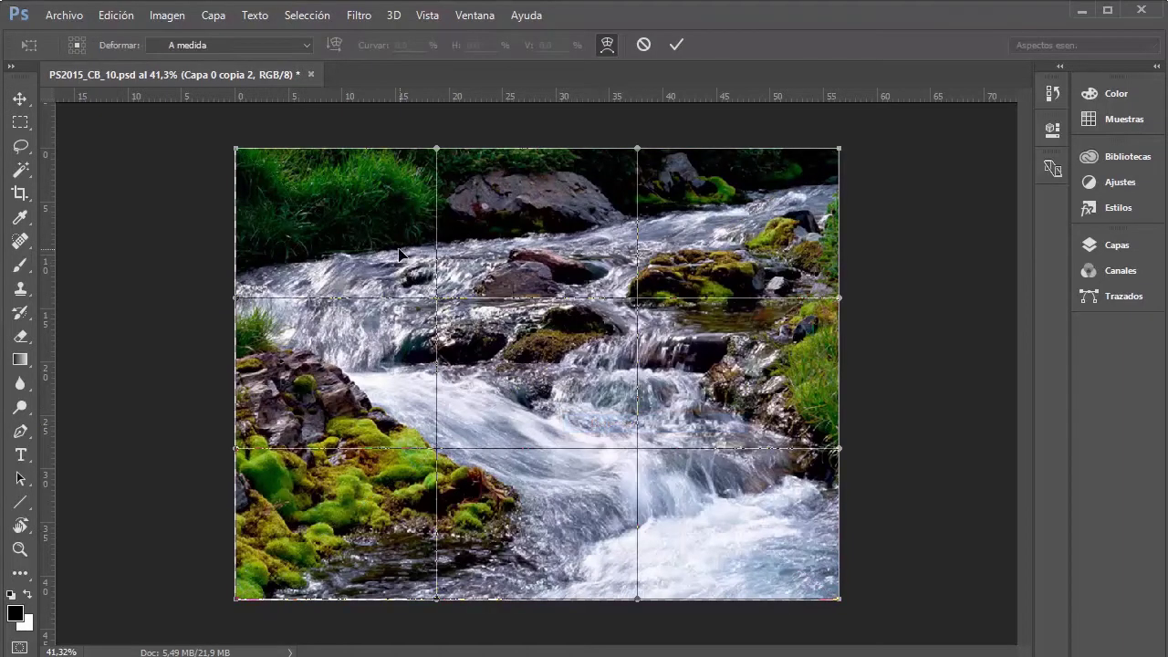
{"action": "left_click", "coordinate": [302, 45]}
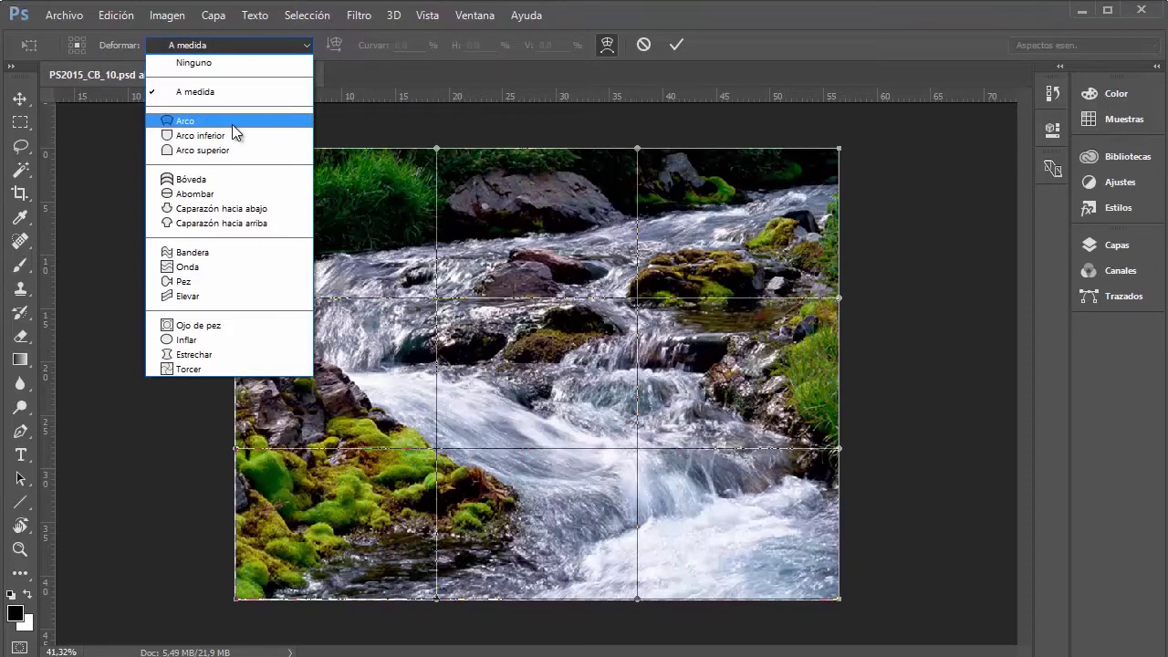
{"action": "left_click", "coordinate": [265, 355]}
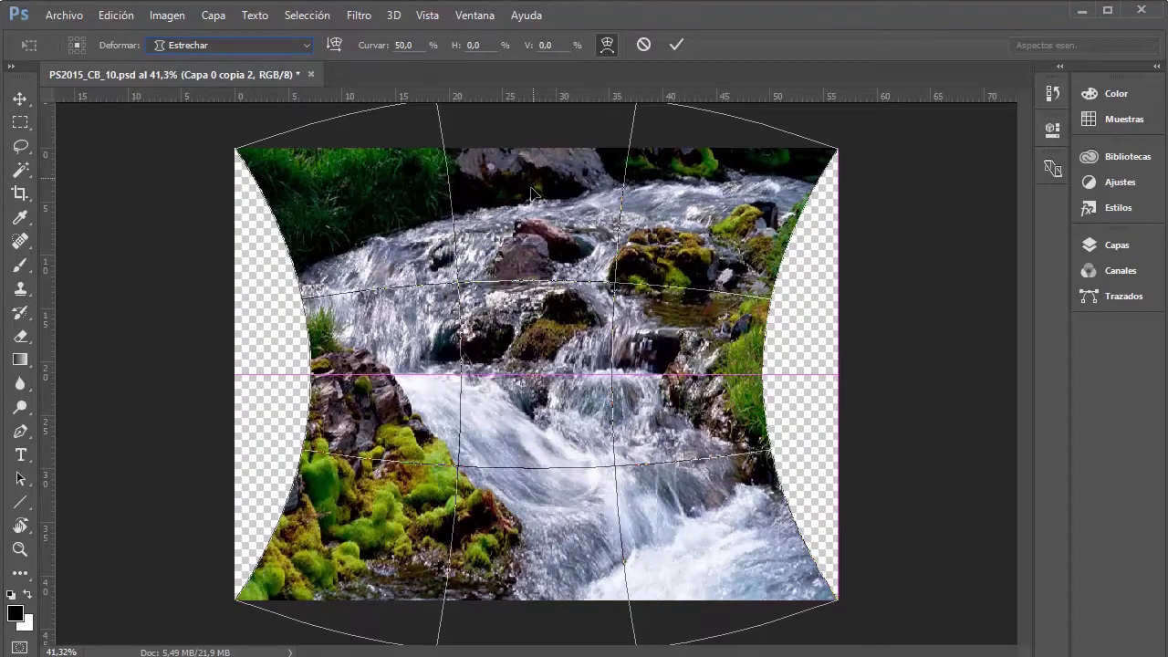
{"action": "left_click_drag", "start_coordinate": [534, 194], "coordinate": [542, 270]}
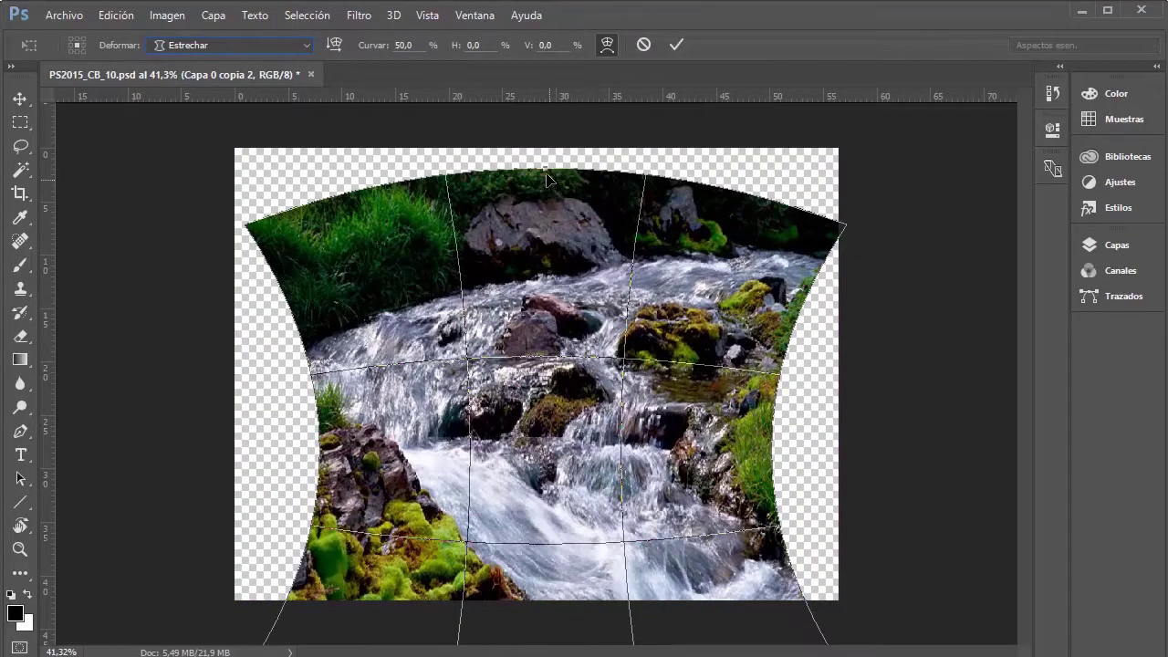
{"action": "mouse_move", "coordinate": [548, 180]}
{"action": "left_mouse_down"}
{"action": "mouse_move", "coordinate": [554, 376]}
{"action": "mouse_move", "coordinate": [551, 304]}
{"action": "left_mouse_up"}
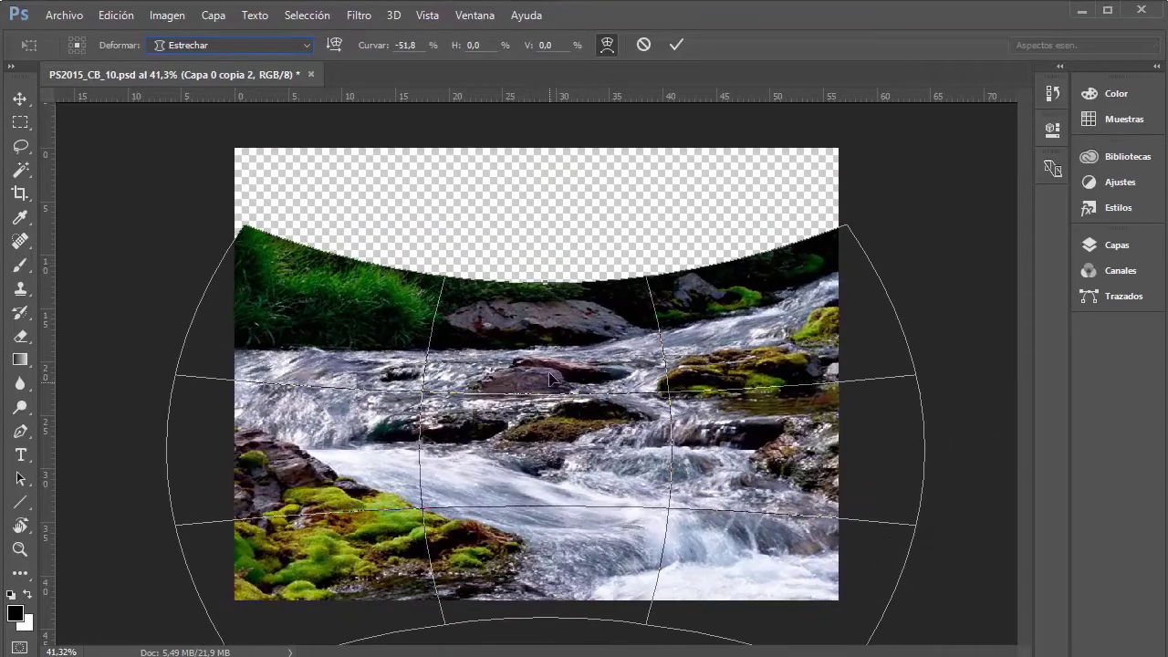
{"action": "left_click_drag", "start_coordinate": [551, 378], "coordinate": [539, 318]}
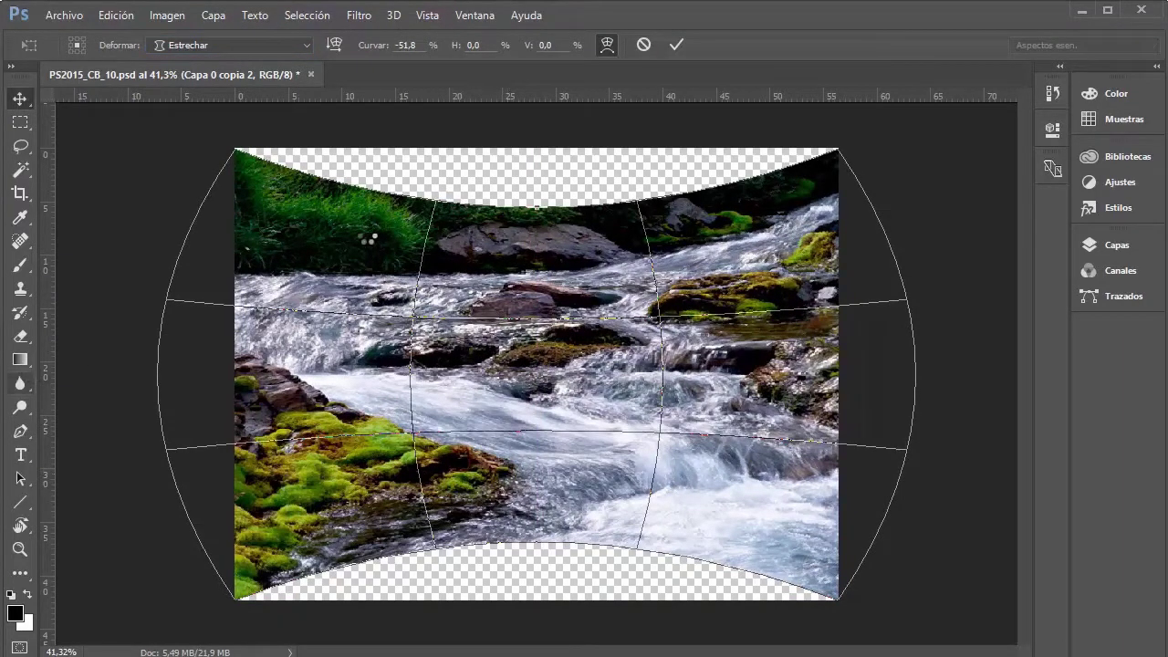
- Apply the warp and nudge the warped river copy slightly lower
{"action": "right_click", "coordinate": [536, 232]}
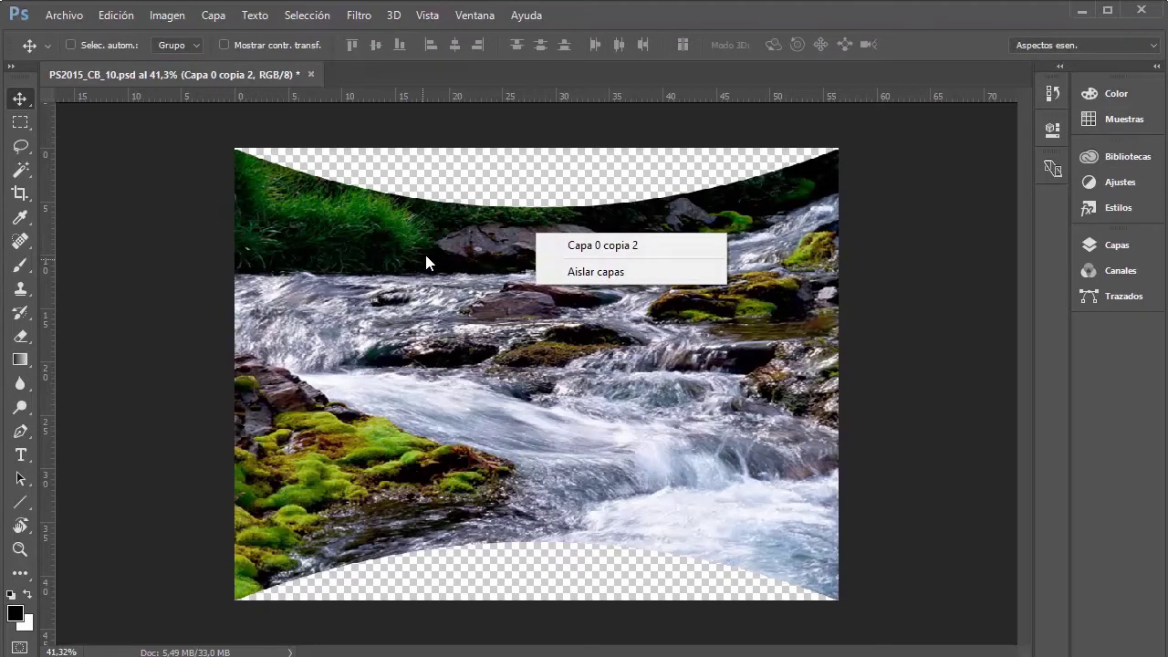
{"action": "left_click", "coordinate": [487, 203]}
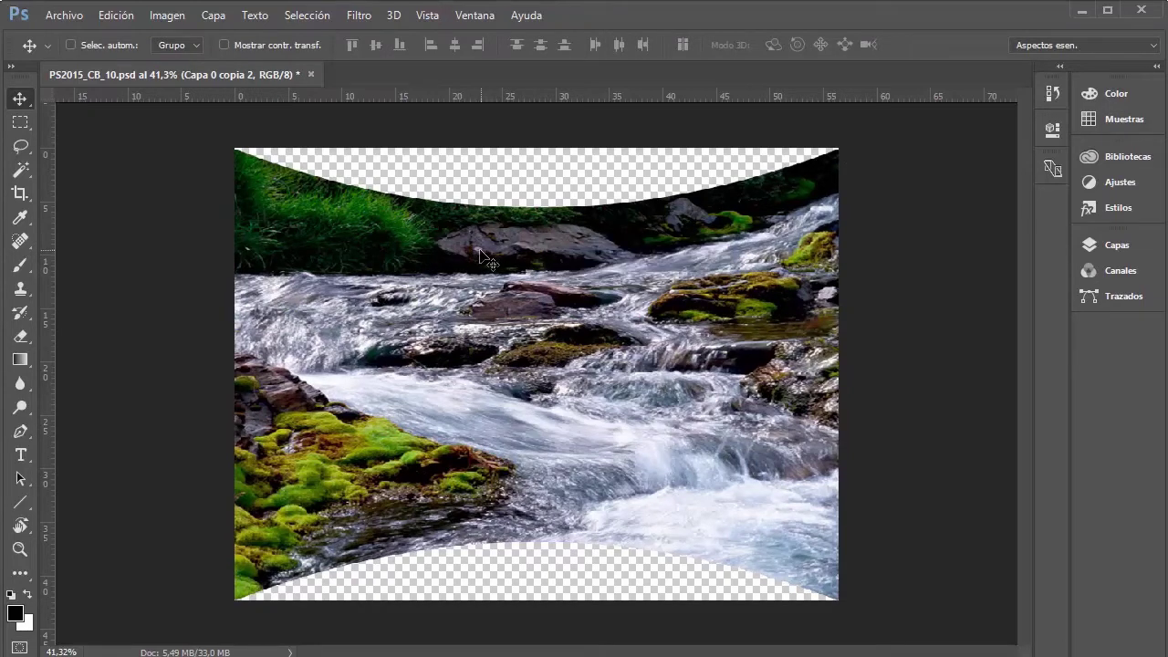
{"action": "left_click", "coordinate": [1116, 244]}
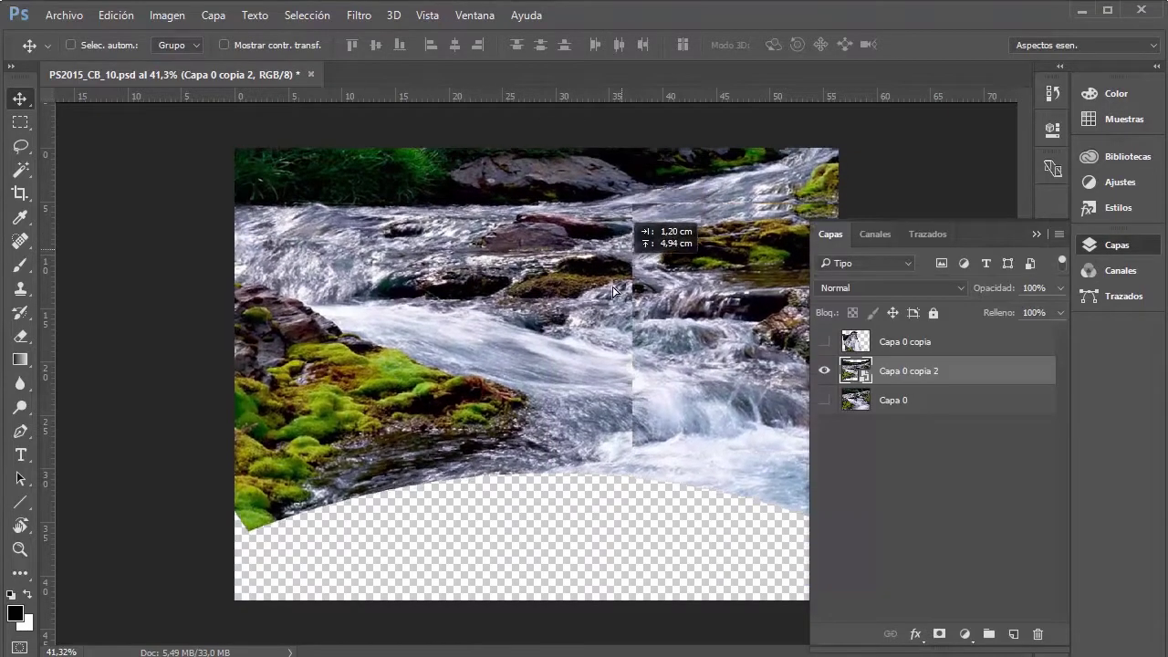
{"action": "left_click_drag", "start_coordinate": [612, 297], "coordinate": [612, 320]}
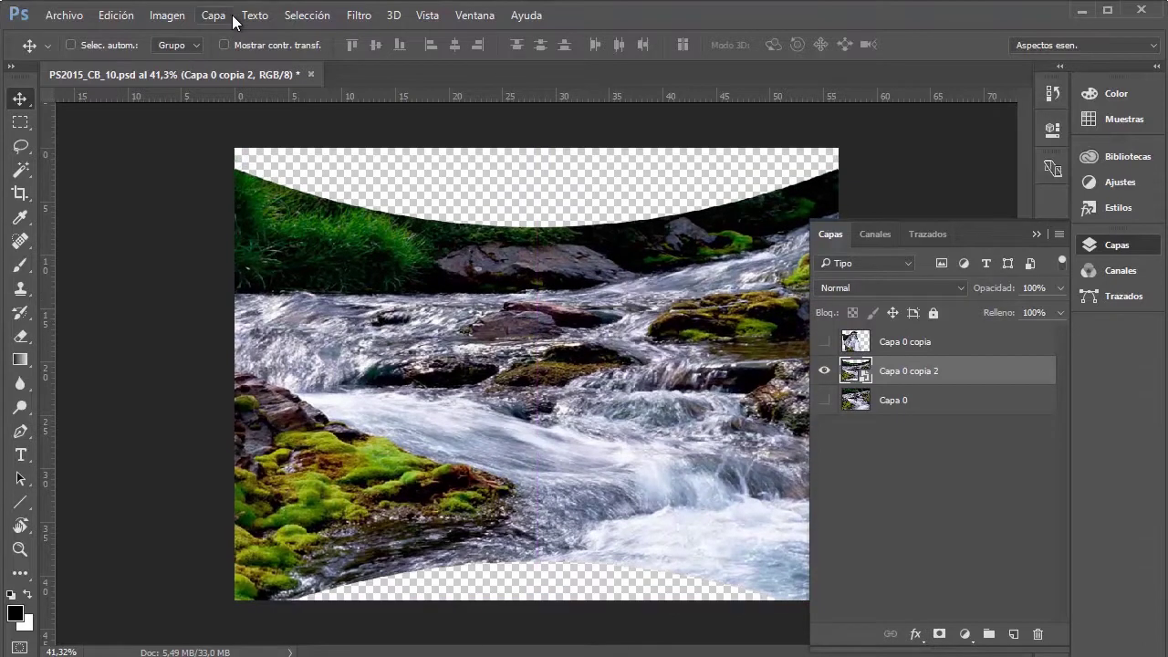
{"action": "left_click", "coordinate": [226, 16]}
{"action": "mouse_move", "coordinate": [301, 313]}
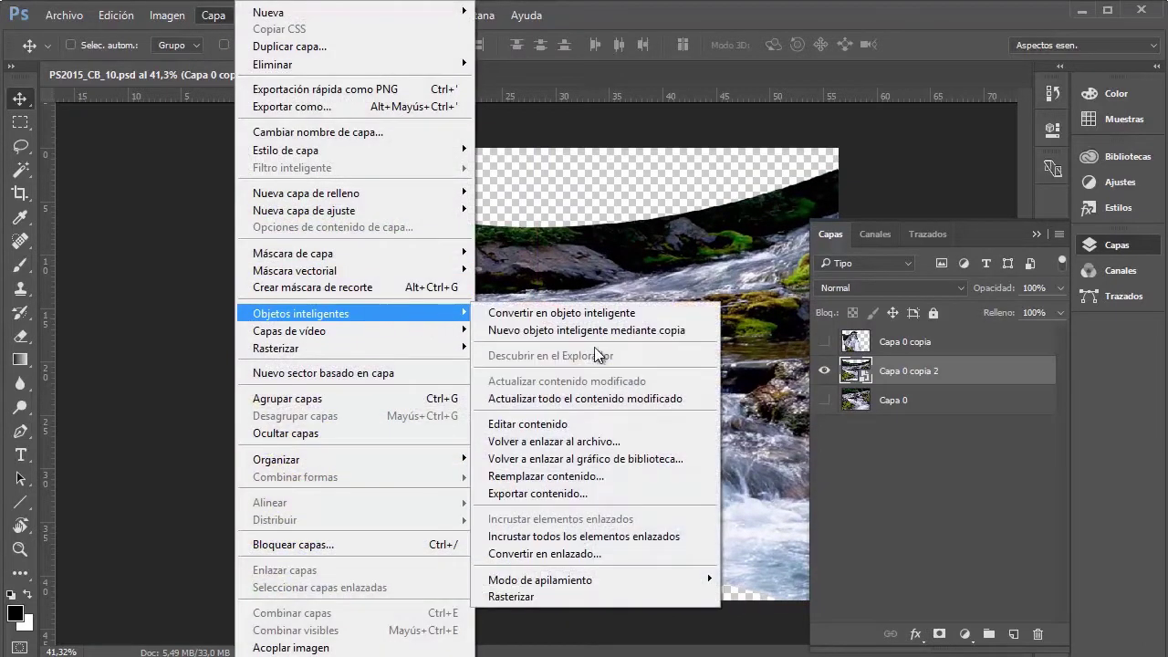
- Open the contents as Capa 0 copia 2.psb and set the brush colour to red
{"action": "left_click", "coordinate": [862, 376]}
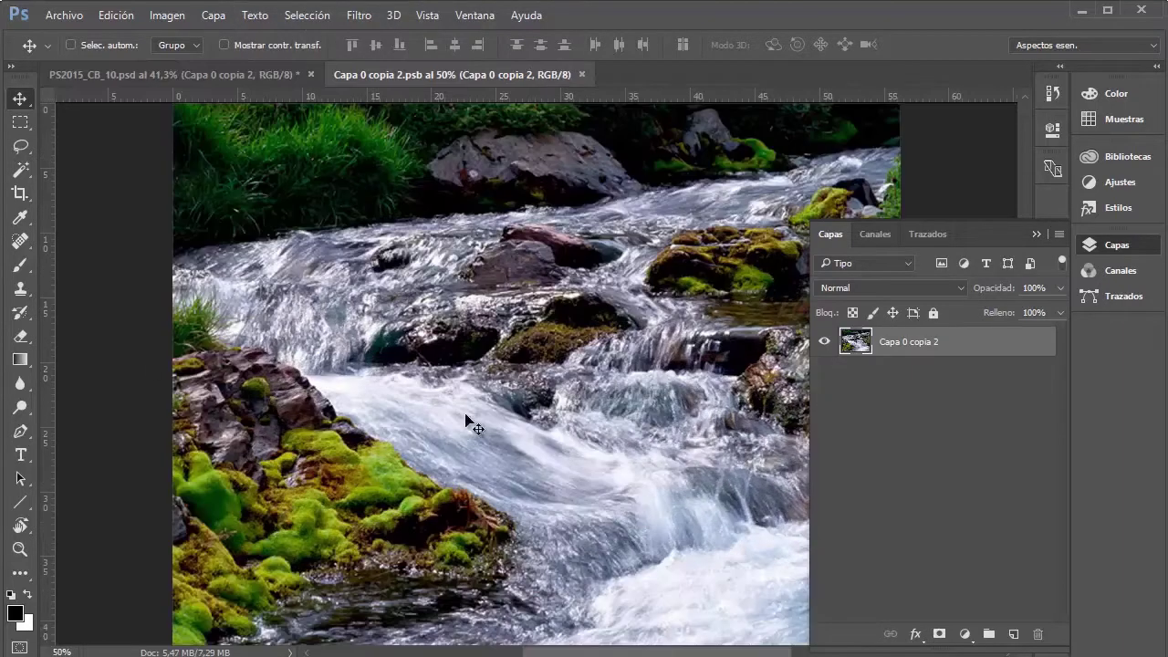
{"action": "left_click", "coordinate": [1037, 235]}
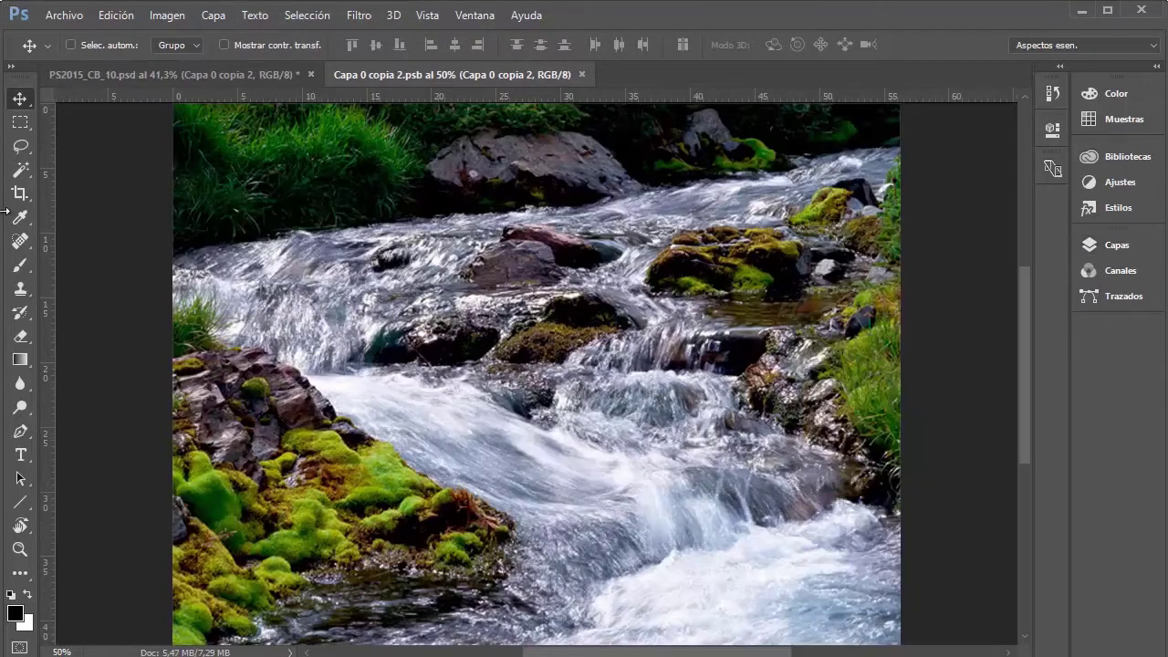
{"action": "left_click", "coordinate": [22, 267]}
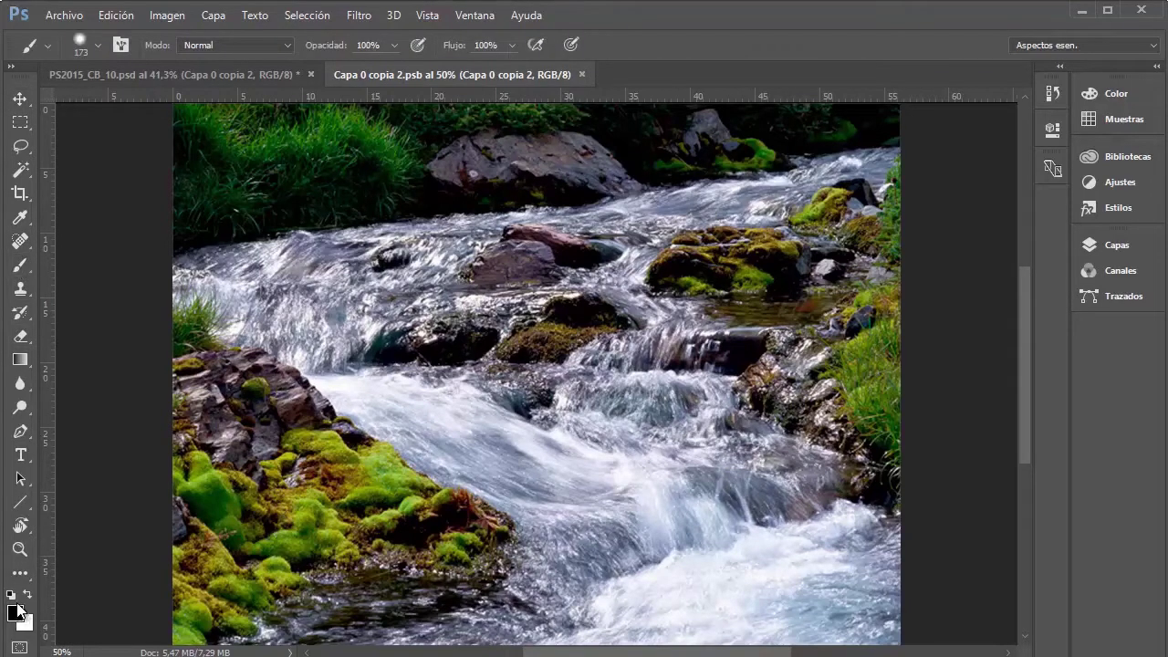
{"action": "left_click", "coordinate": [15, 612]}
{"action": "left_click", "coordinate": [714, 187]}
{"action": "left_click", "coordinate": [1008, 121]}
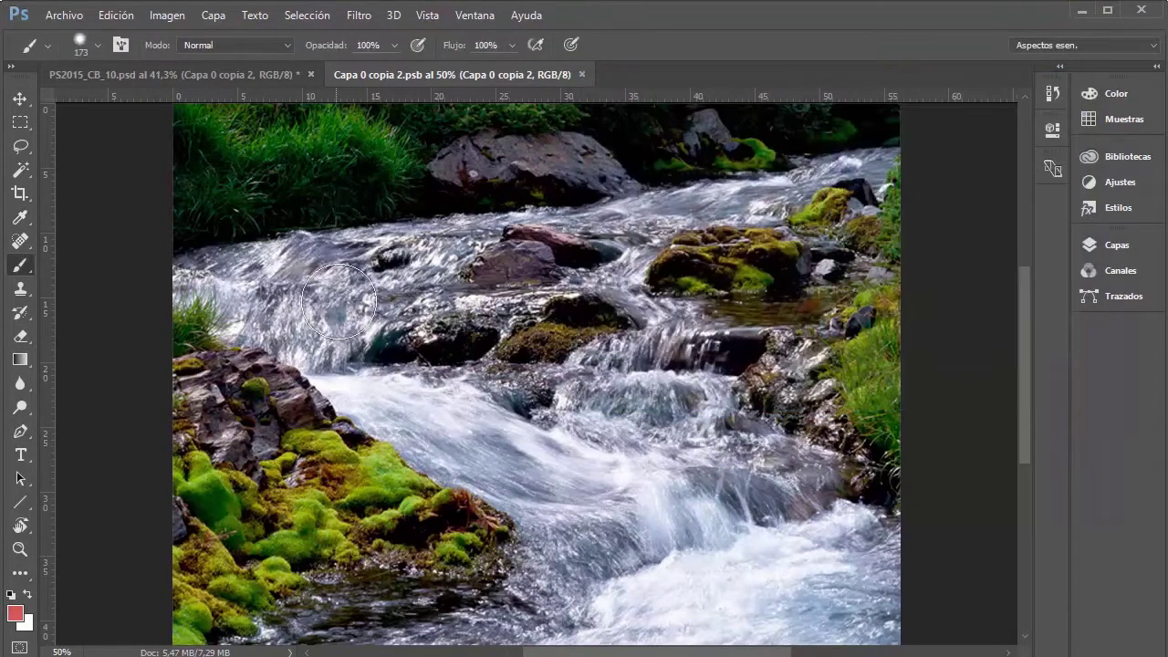
{"action": "mouse_move", "coordinate": [308, 256]}
{"action": "left_mouse_down"}
{"action": "mouse_move", "coordinate": [717, 522]}
{"action": "mouse_move", "coordinate": [676, 301]}
{"action": "left_mouse_up"}
{"action": "key", "text": "ctrl+z"}
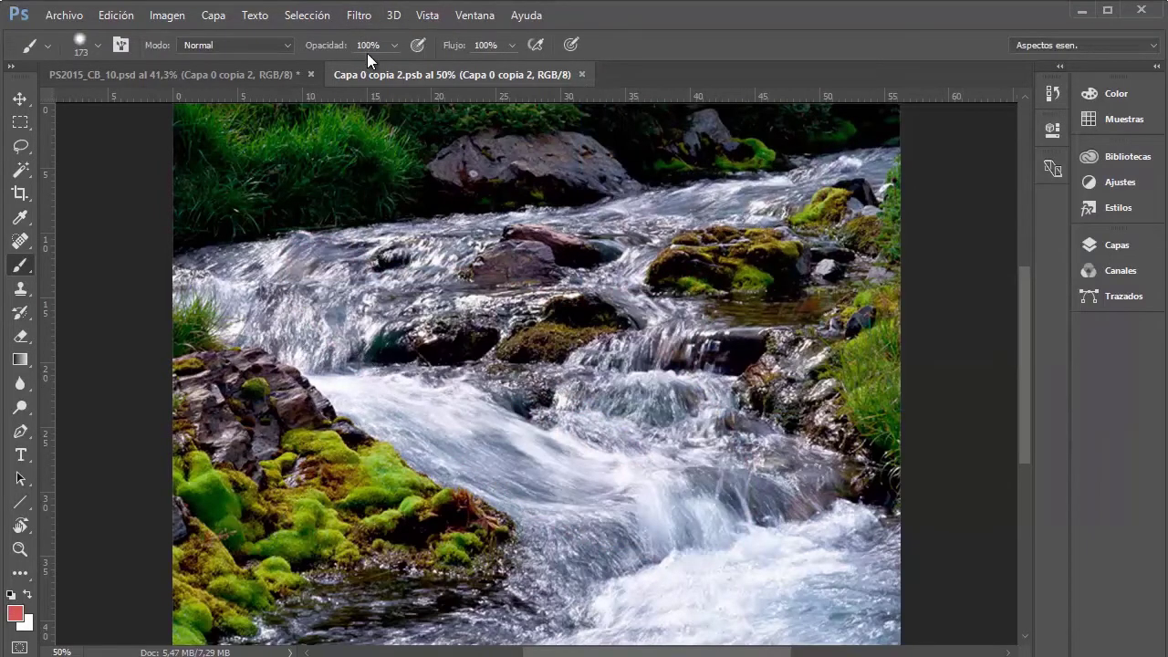
- Brush the lower stream water a soft pinkish red at 18% opacity
{"action": "left_click", "coordinate": [394, 45]}
{"action": "left_click_drag", "start_coordinate": [348, 66], "coordinate": [316, 66]}
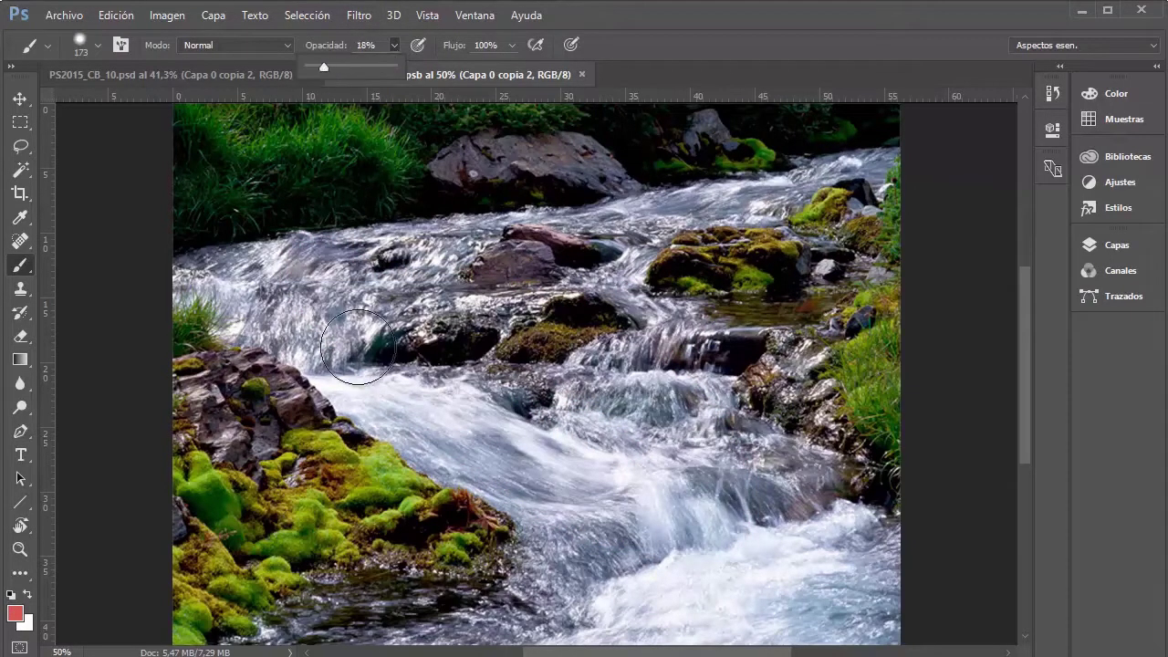
{"action": "mouse_move", "coordinate": [338, 374]}
{"action": "left_mouse_down"}
{"action": "mouse_move", "coordinate": [616, 553]}
{"action": "mouse_move", "coordinate": [652, 618]}
{"action": "left_mouse_up"}
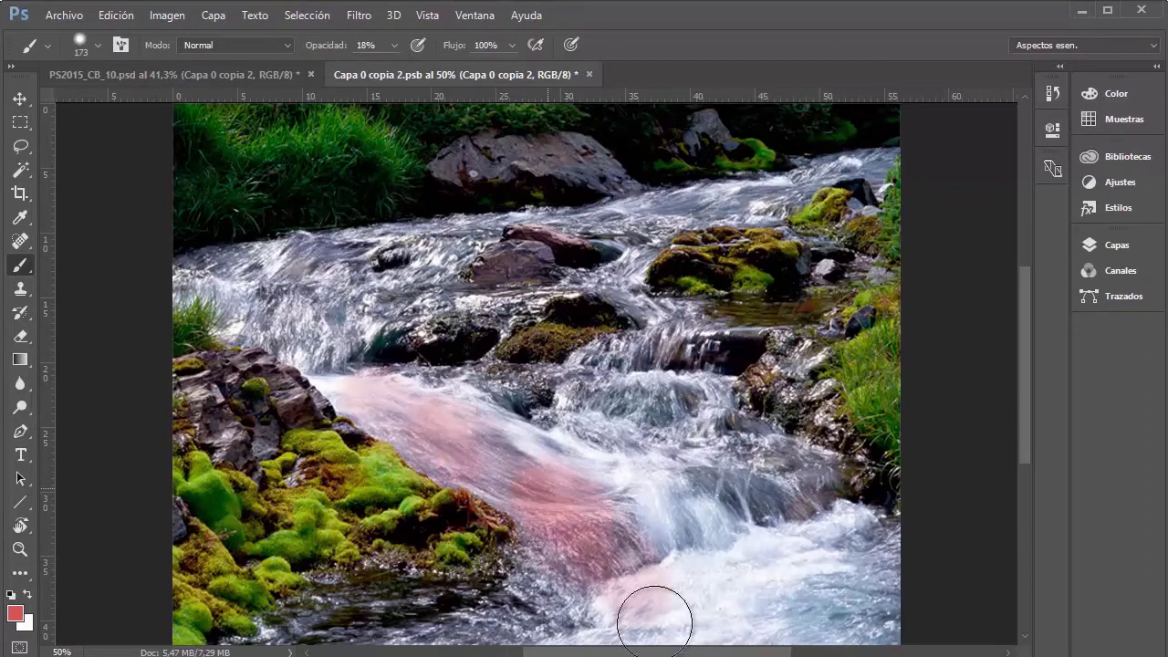
{"action": "left_click_drag", "start_coordinate": [365, 618], "coordinate": [619, 644]}
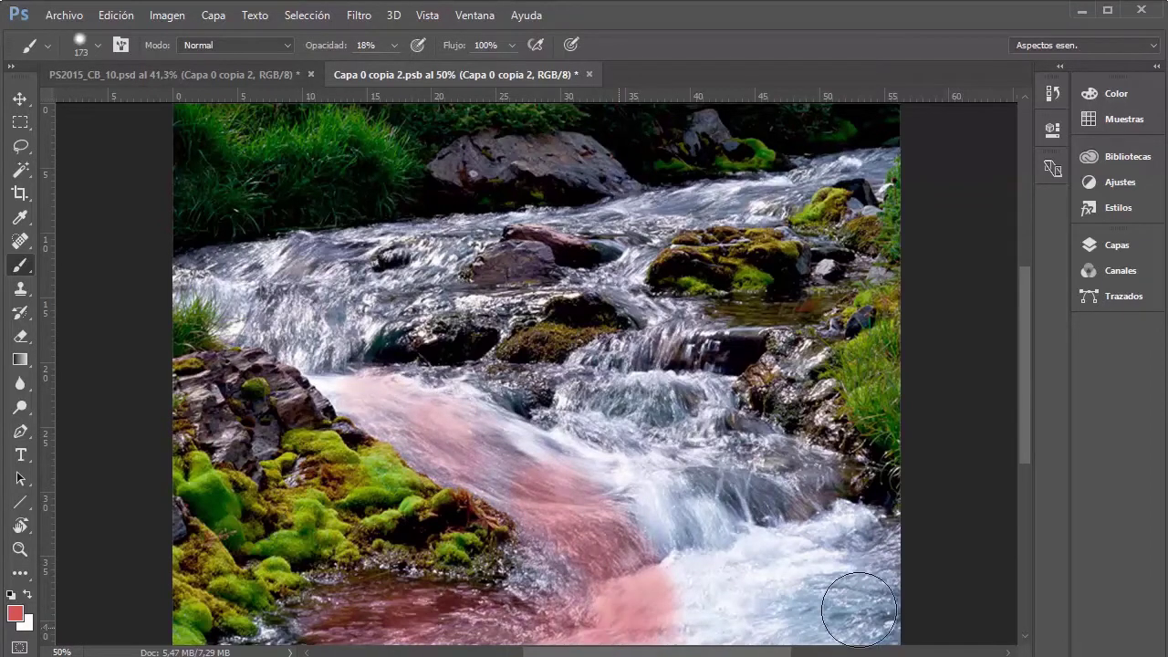
{"action": "key", "text": "super+Down"}
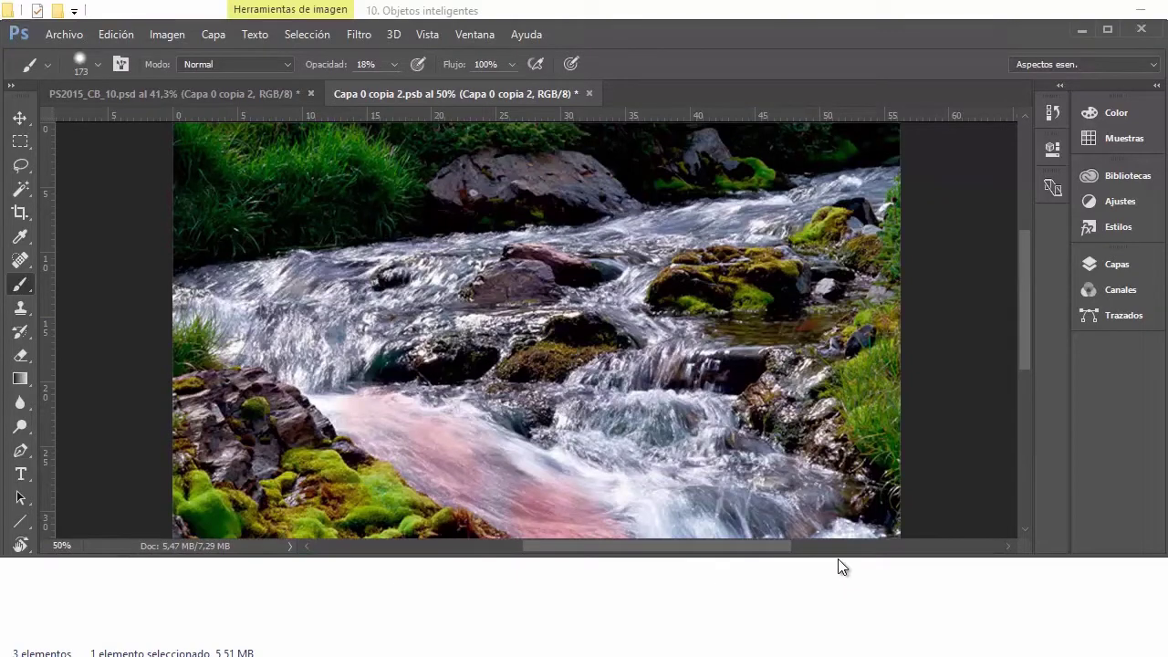
{"action": "left_click_drag", "start_coordinate": [837, 555], "coordinate": [831, 655]}
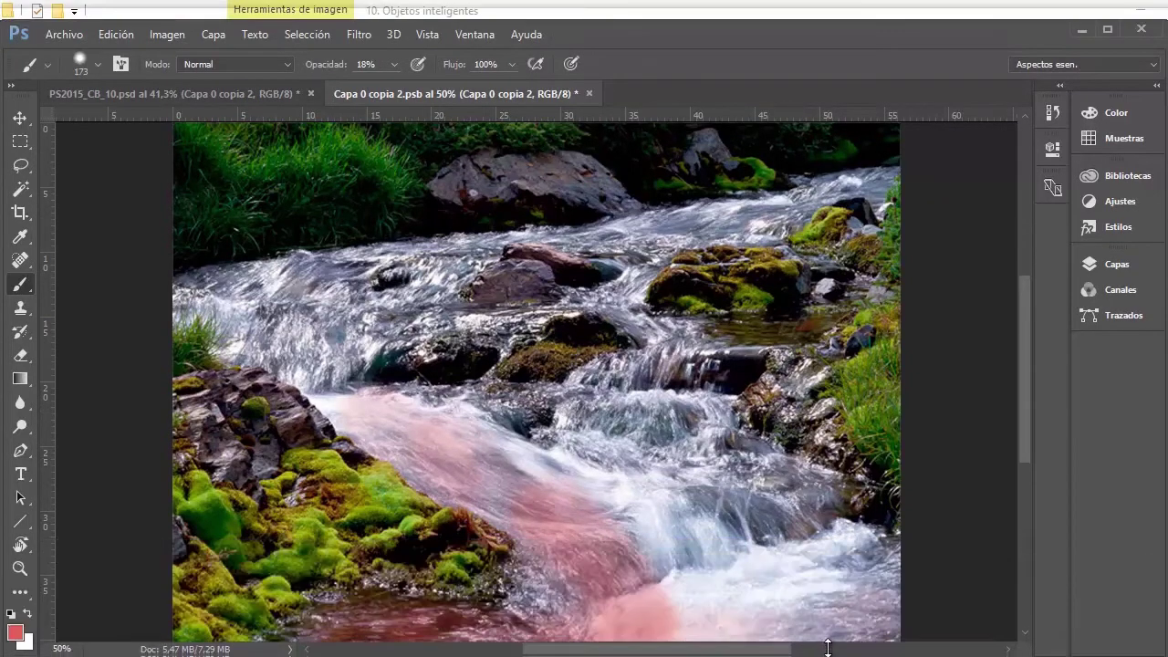
{"action": "key", "text": "super+Up"}
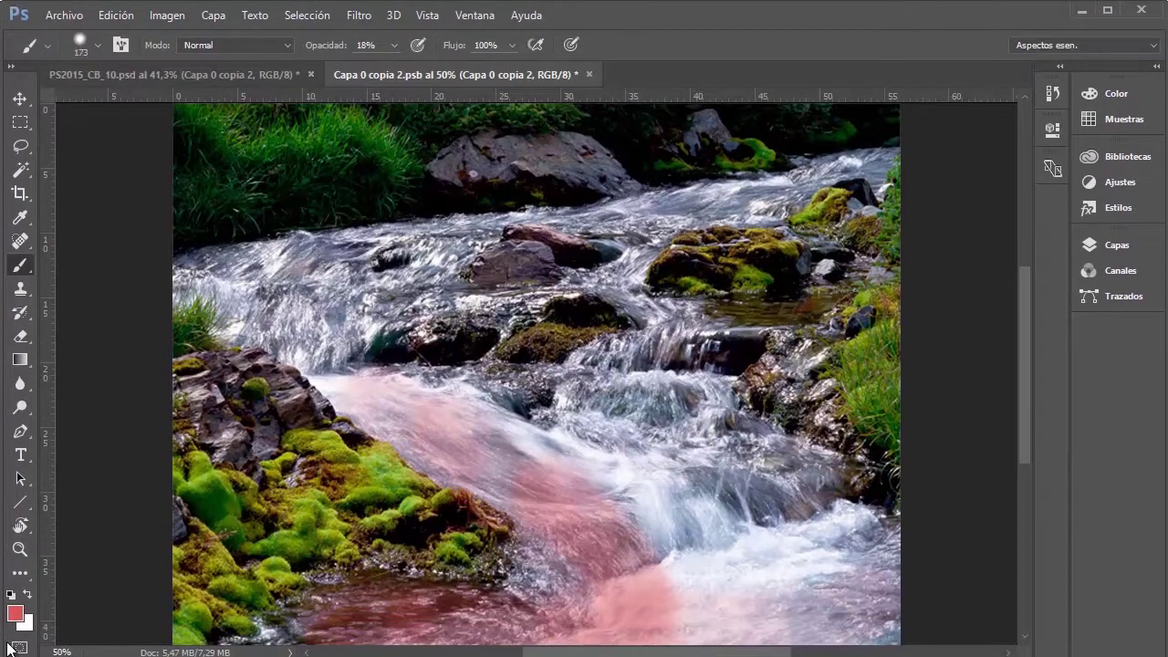
- Set the foreground colour to a saturated blue (hue 243)
{"action": "left_click", "coordinate": [14, 614]}
{"action": "left_click", "coordinate": [845, 233]}
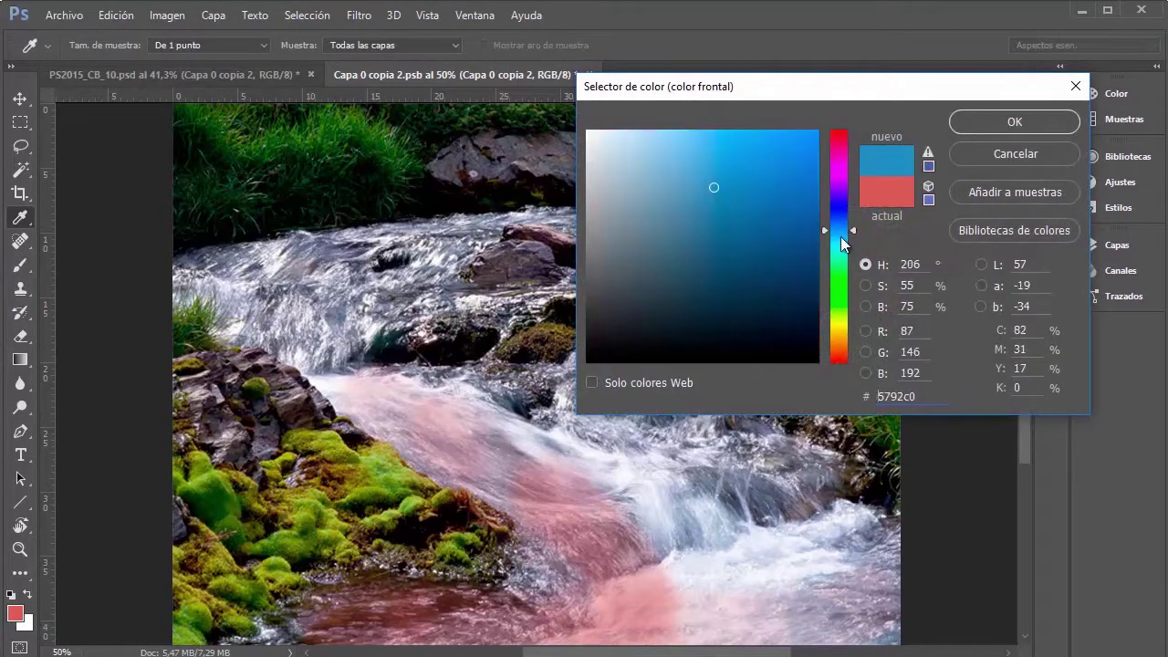
{"action": "left_click_drag", "start_coordinate": [840, 236], "coordinate": [841, 206]}
{"action": "left_click", "coordinate": [807, 134]}
{"action": "left_click", "coordinate": [1015, 122]}
- Paint blue-purple over the river channel and rapids, then close the contents document
{"action": "key", "text": "b"}
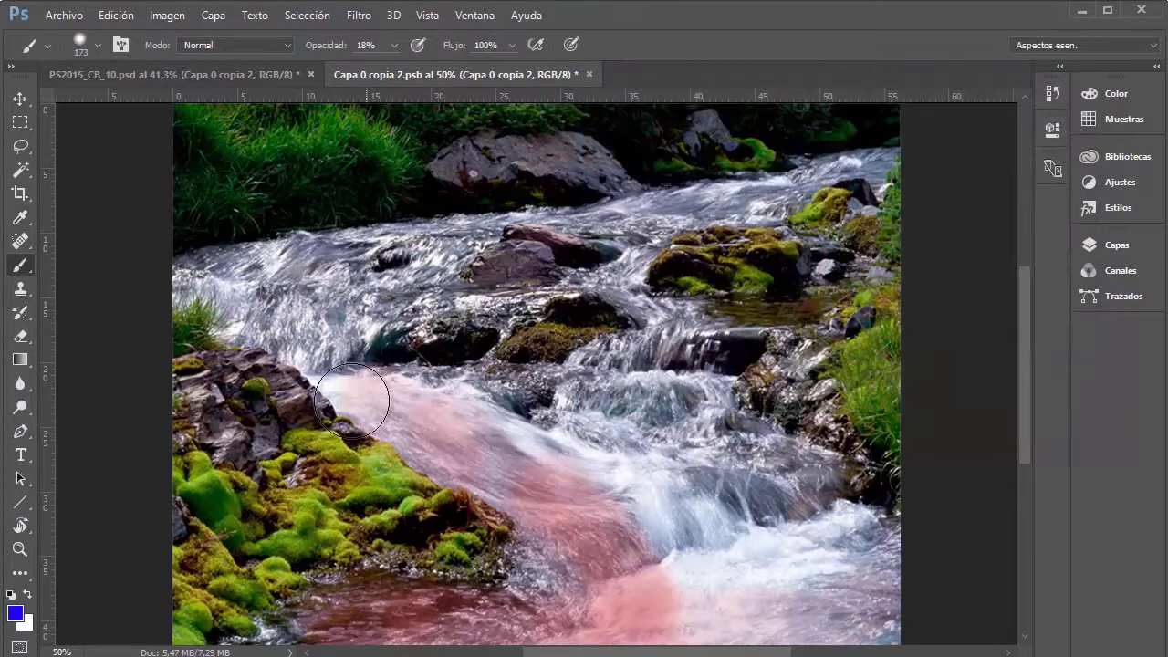
{"action": "mouse_move", "coordinate": [378, 391]}
{"action": "left_mouse_down"}
{"action": "mouse_move", "coordinate": [426, 417]}
{"action": "mouse_move", "coordinate": [611, 624]}
{"action": "mouse_move", "coordinate": [375, 621]}
{"action": "left_mouse_up"}
{"action": "mouse_move", "coordinate": [748, 593]}
{"action": "left_mouse_down"}
{"action": "mouse_move", "coordinate": [783, 602]}
{"action": "mouse_move", "coordinate": [755, 590]}
{"action": "mouse_move", "coordinate": [848, 569]}
{"action": "mouse_move", "coordinate": [535, 462]}
{"action": "mouse_move", "coordinate": [639, 411]}
{"action": "mouse_move", "coordinate": [748, 475]}
{"action": "mouse_move", "coordinate": [913, 609]}
{"action": "left_mouse_up"}
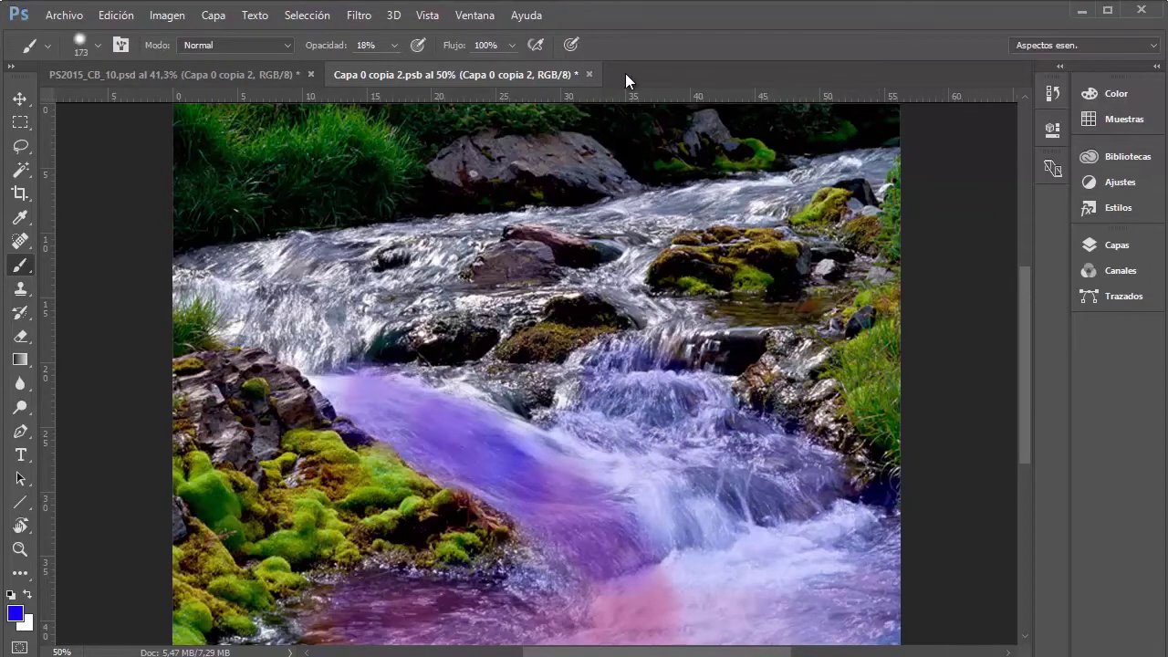
{"action": "left_click", "coordinate": [591, 74]}
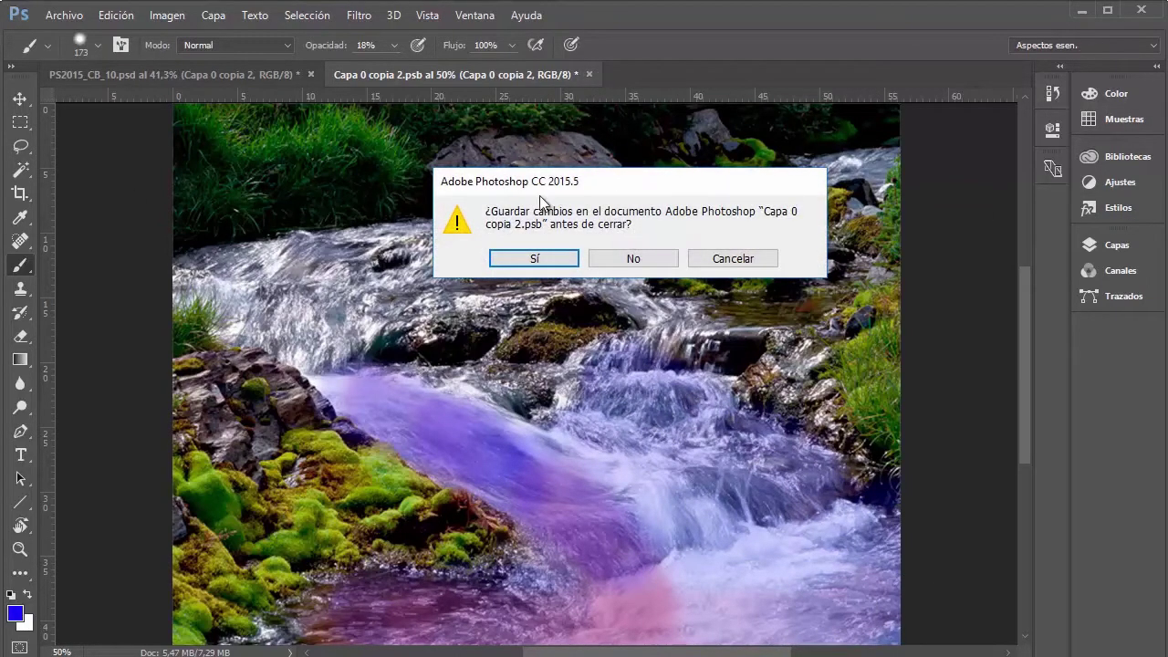
- Confirm saving Capa 0 copia 2.psb so PS2015_CB_10.psd shows the blue-violet river
{"action": "left_click", "coordinate": [532, 261]}
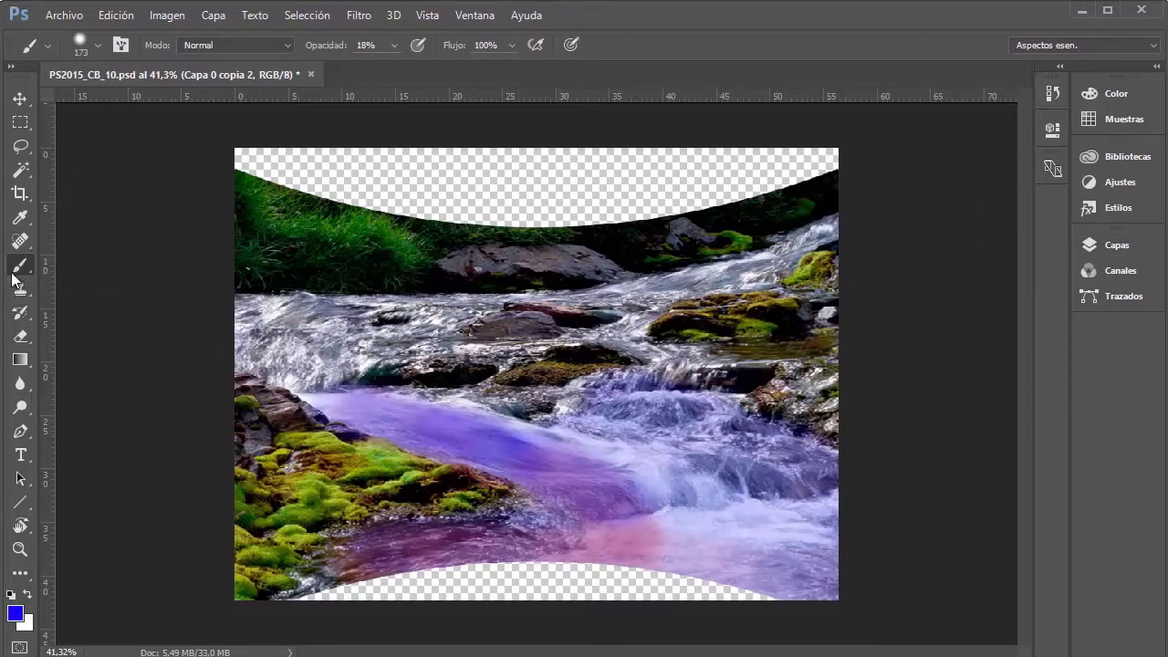
- Rasterize the Capa 0 copia 2 layer, then paint a test purple stroke on the rocks and undo it
{"action": "left_click", "coordinate": [1100, 250]}
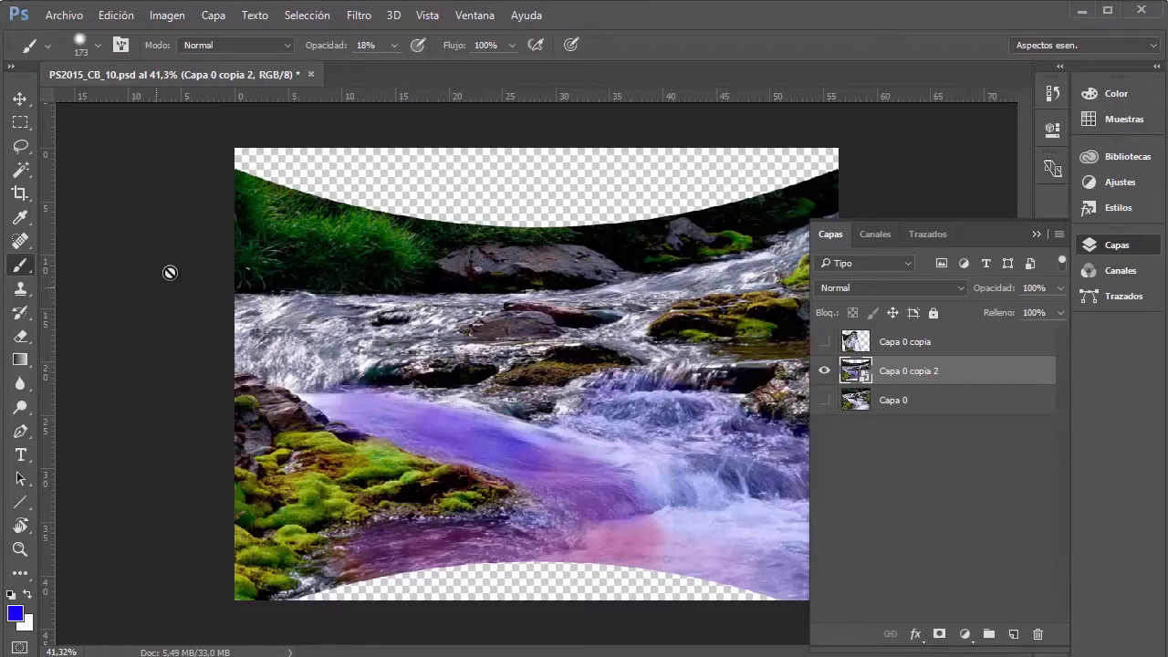
{"action": "right_click", "coordinate": [916, 380]}
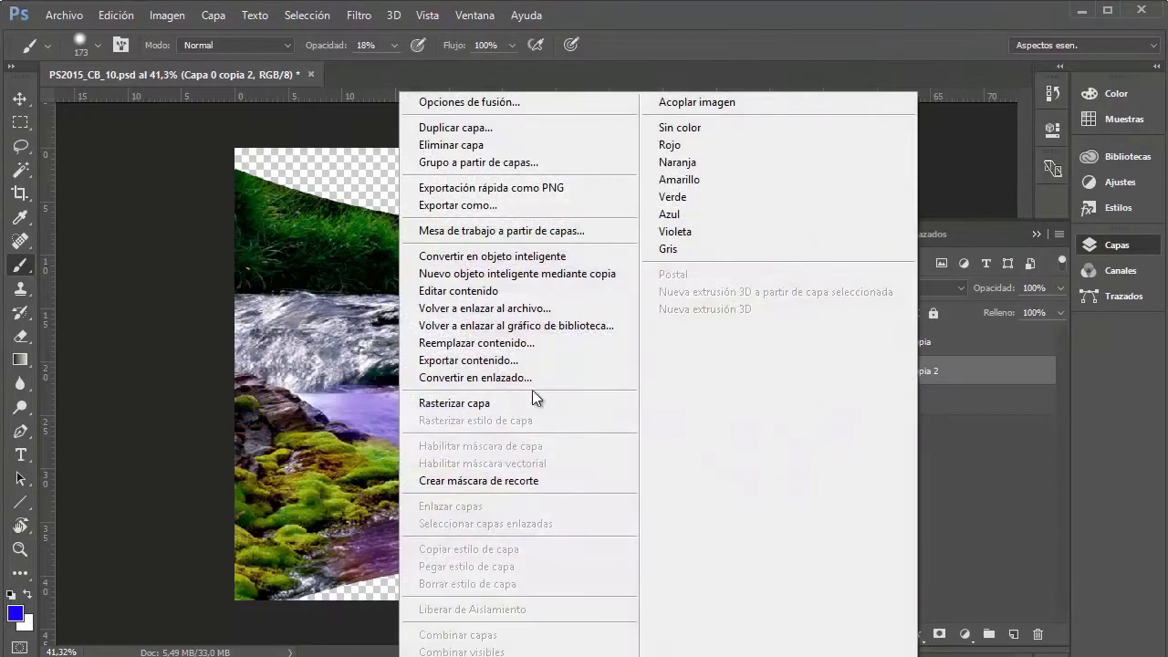
{"action": "left_click", "coordinate": [984, 394]}
{"action": "right_click", "coordinate": [901, 372]}
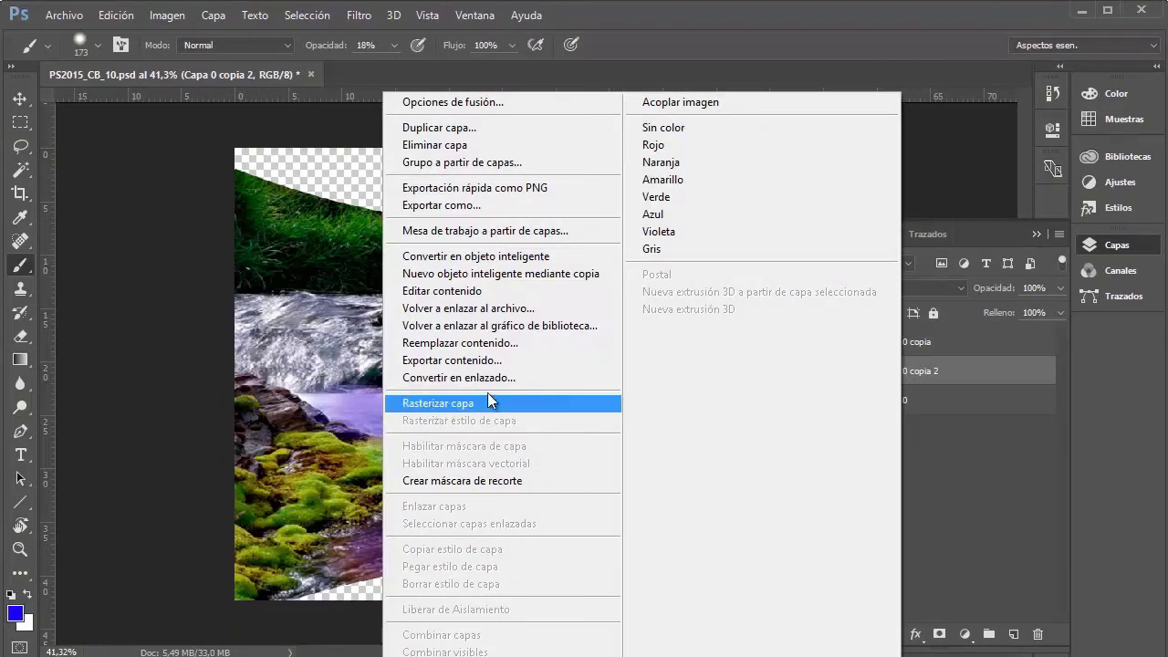
{"action": "left_click", "coordinate": [444, 406]}
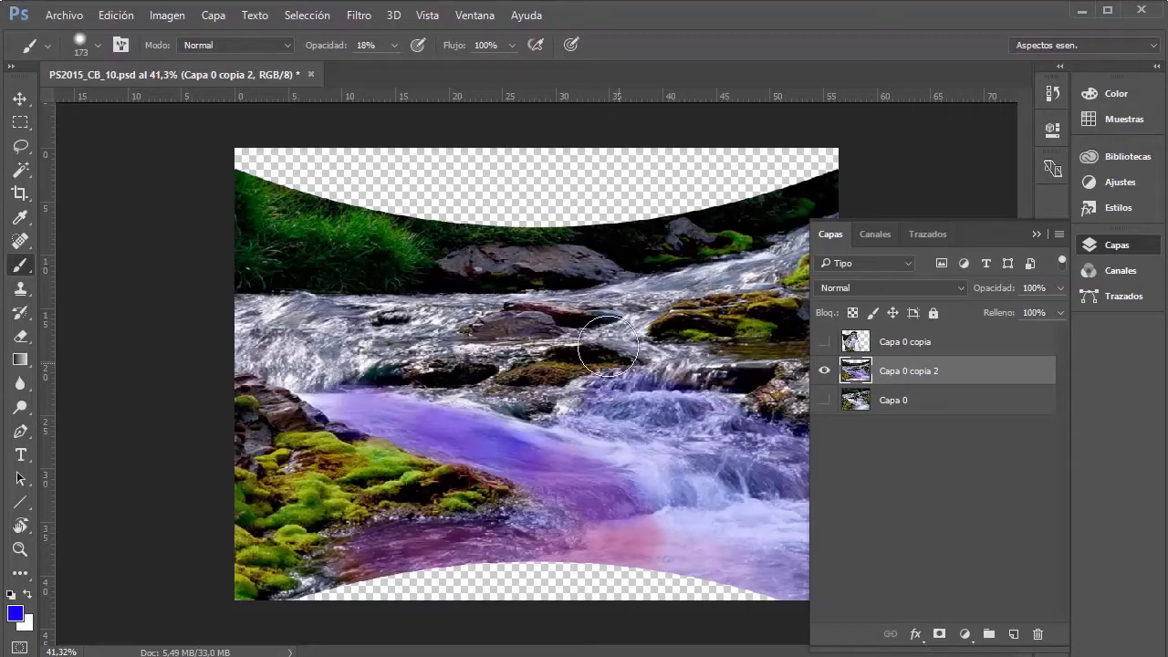
{"action": "mouse_move", "coordinate": [383, 329]}
{"action": "left_mouse_down"}
{"action": "mouse_move", "coordinate": [594, 365]}
{"action": "mouse_move", "coordinate": [464, 466]}
{"action": "left_mouse_up"}
{"action": "key", "text": "ctrl+z"}
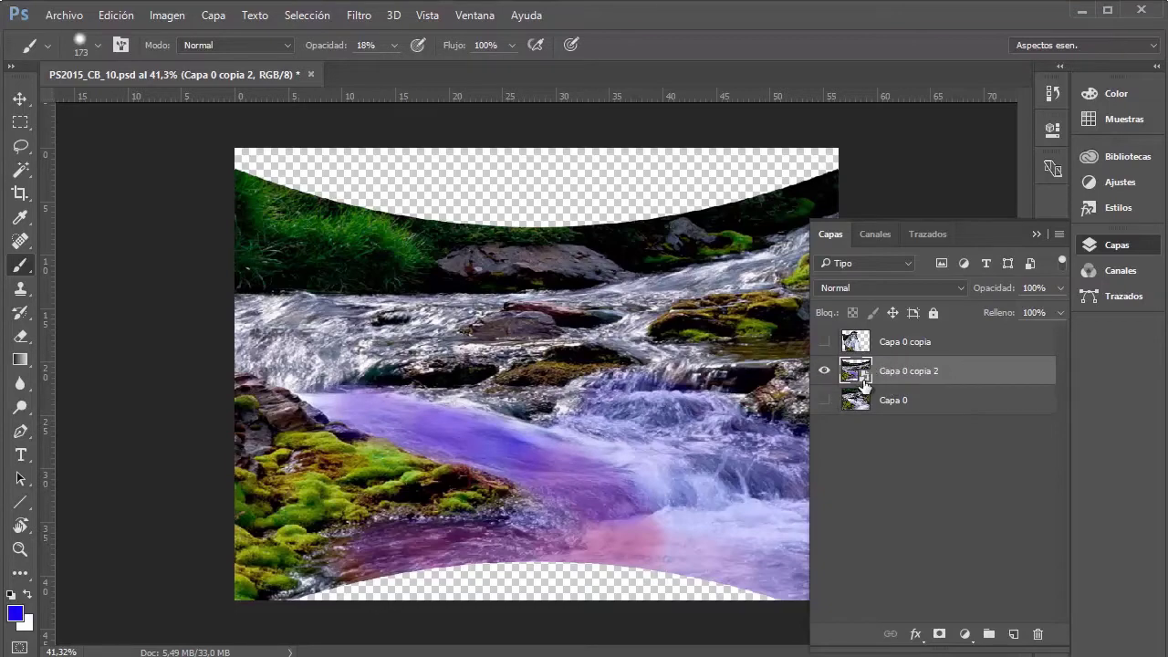
- Try rasterizing the river layer via Capa > Rasterizar and Objetos inteligentes > Rasterizar
{"action": "right_click", "coordinate": [962, 371]}
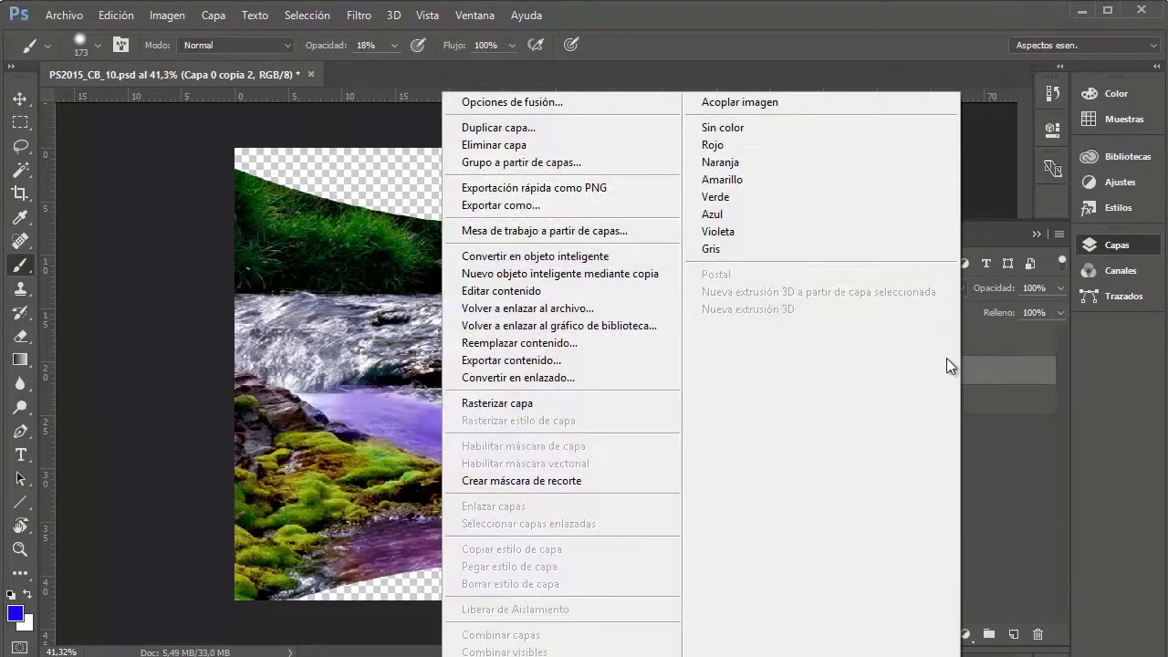
{"action": "left_click", "coordinate": [671, 7]}
{"action": "left_click", "coordinate": [214, 15]}
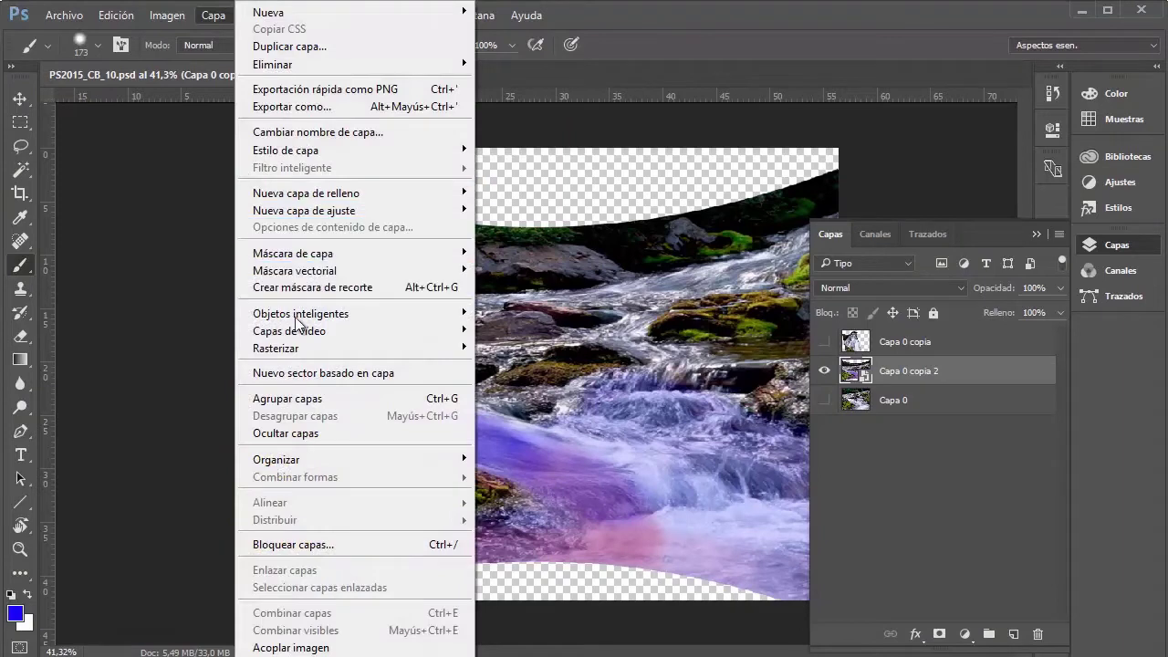
{"action": "left_click", "coordinate": [500, 494]}
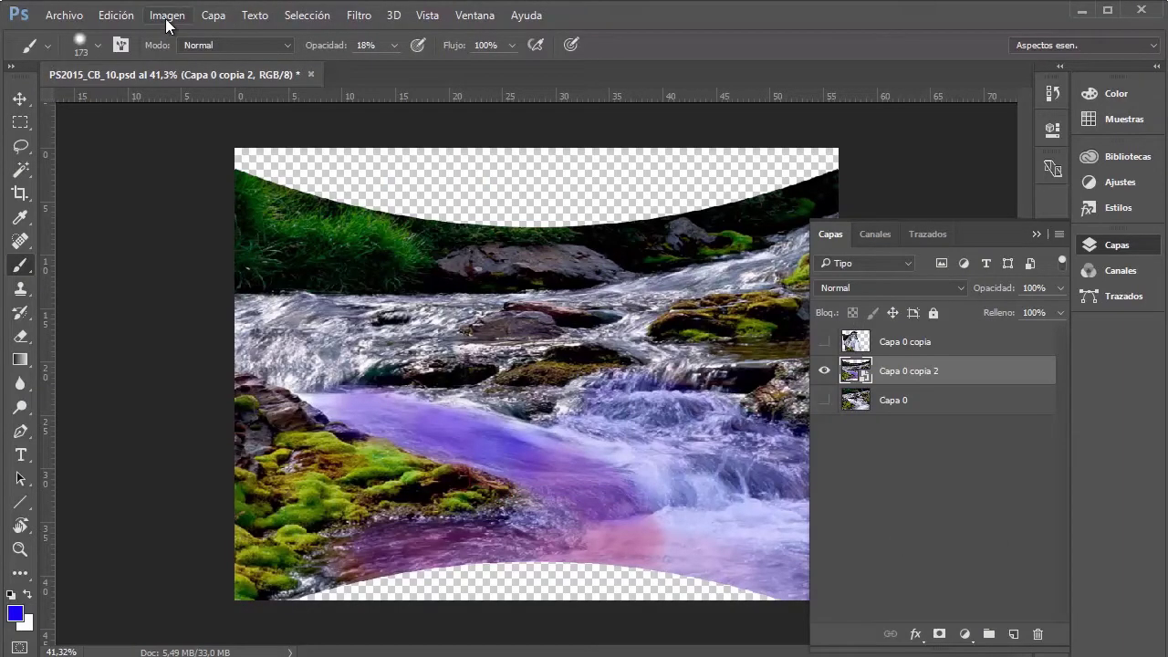
{"action": "left_click", "coordinate": [212, 15]}
{"action": "mouse_move", "coordinate": [301, 313]}
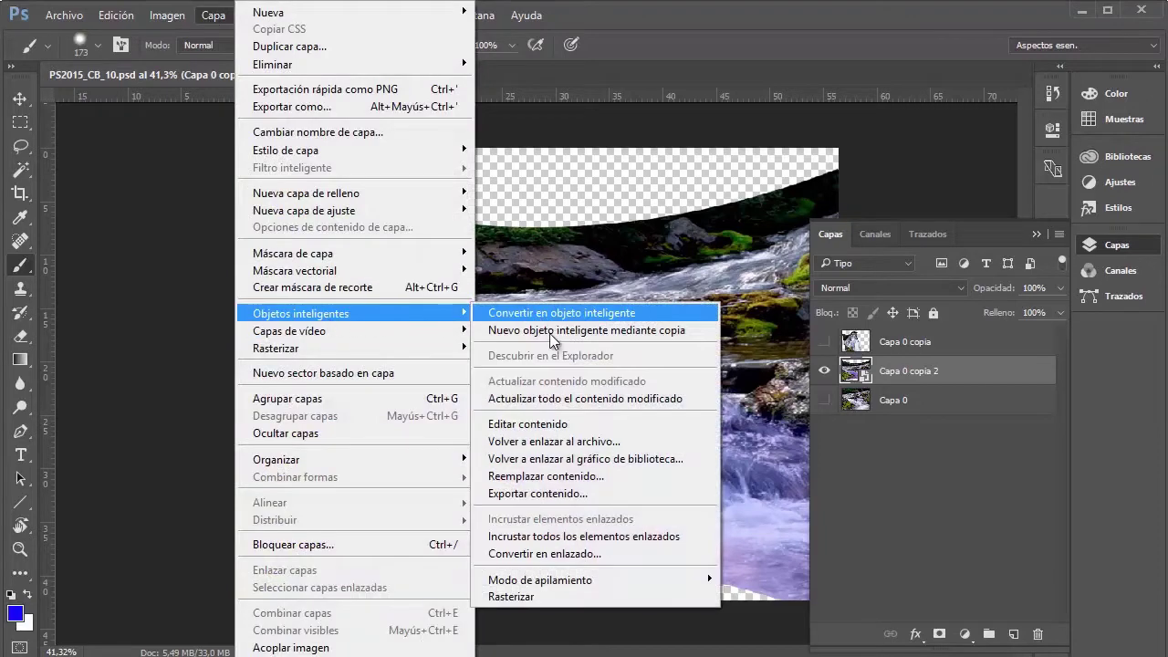
{"action": "left_click", "coordinate": [530, 599]}
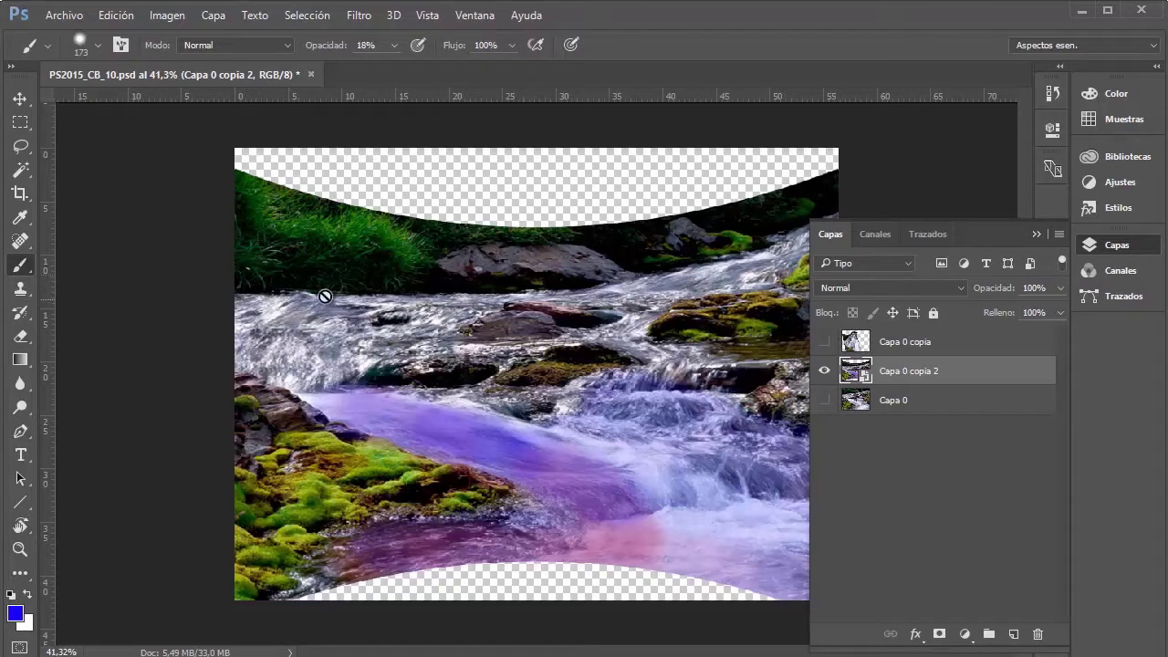
- Reselect the Brush tool and paint on the warped river to trigger the rasterize prompt
{"action": "left_click", "coordinate": [19, 384]}
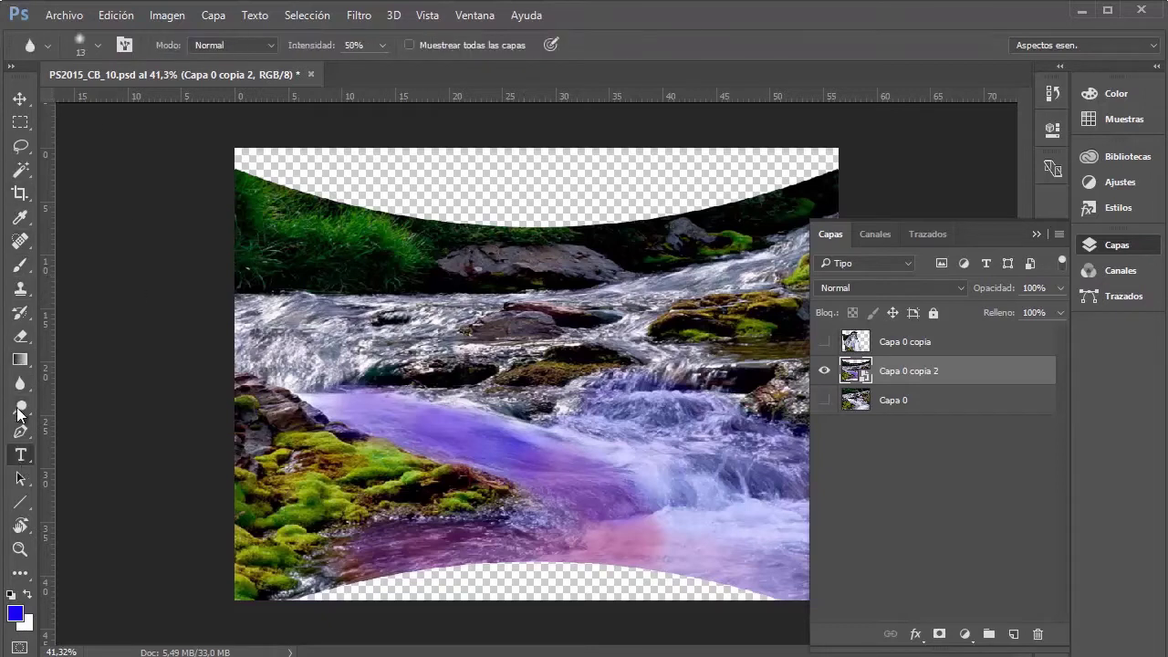
{"action": "left_click", "coordinate": [20, 288]}
{"action": "left_click", "coordinate": [20, 264]}
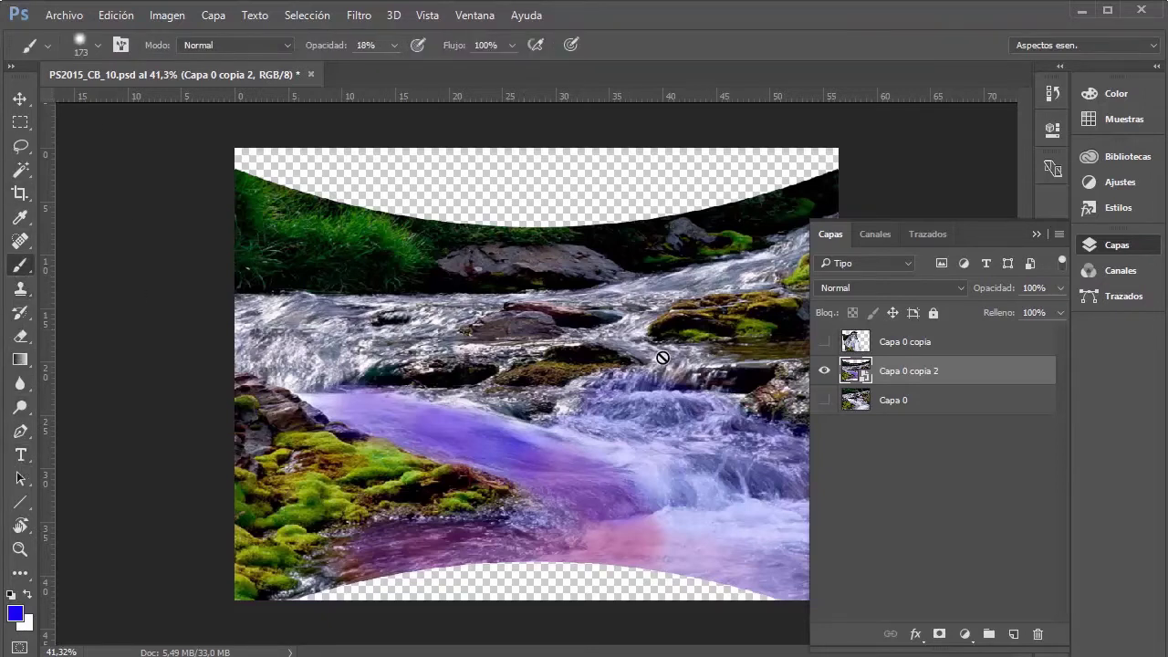
{"action": "left_click", "coordinate": [560, 329]}
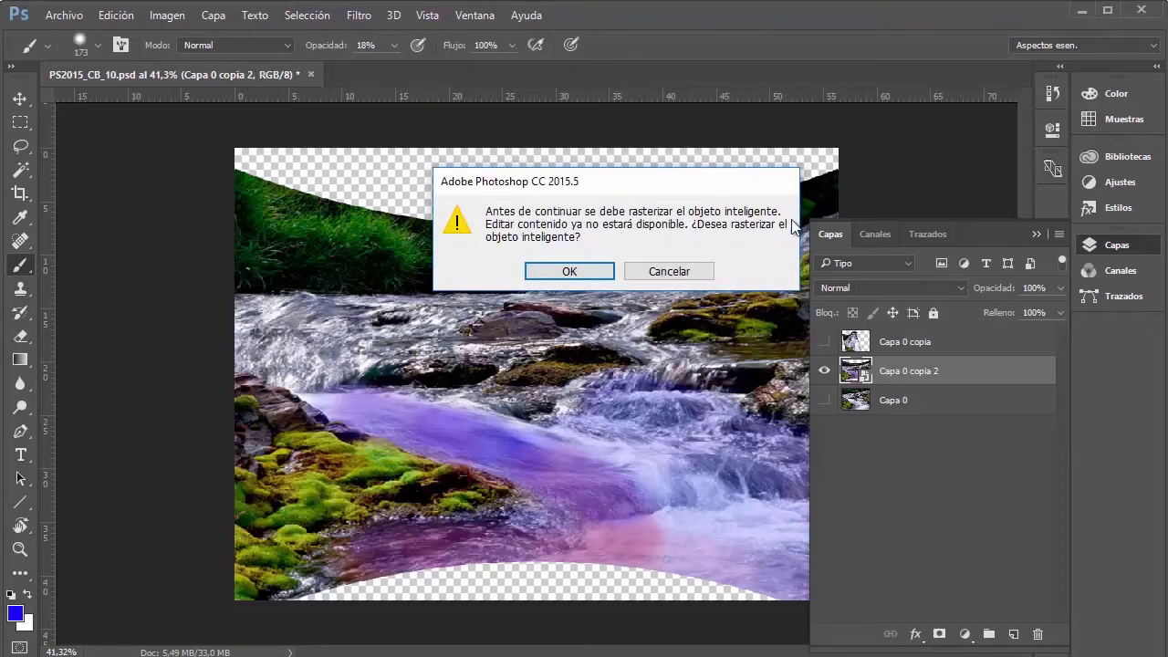
- Accept rasterizing, brush purple across the stream, and undo the stroke on the upper white water
{"action": "left_click", "coordinate": [566, 263]}
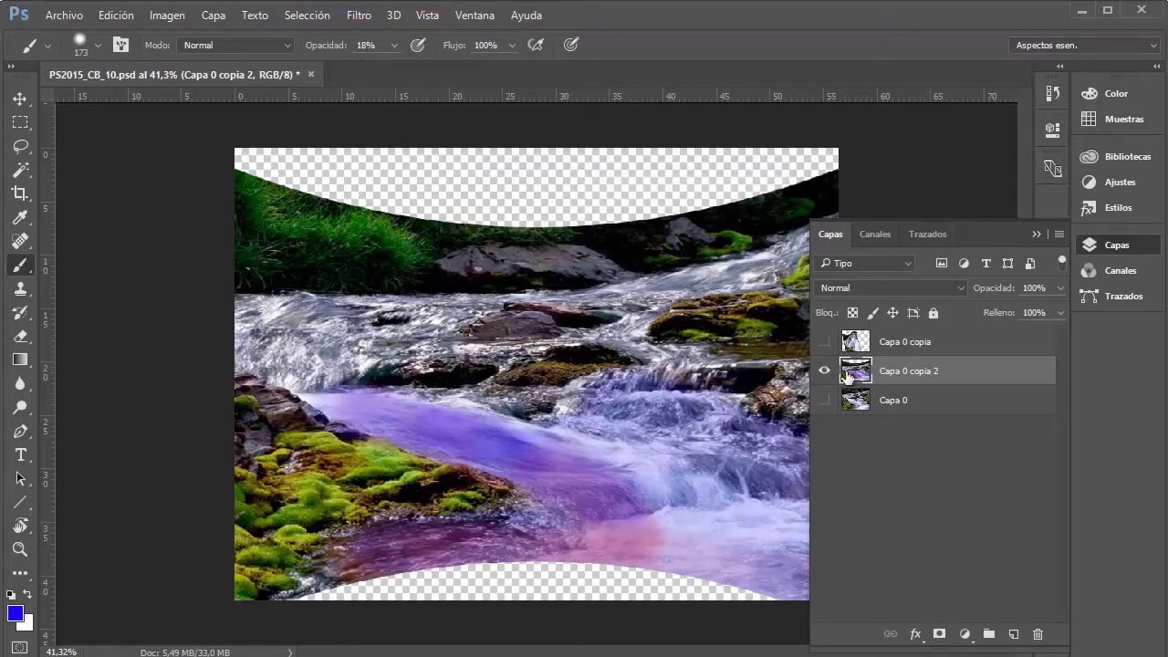
{"action": "mouse_move", "coordinate": [264, 319]}
{"action": "left_mouse_down"}
{"action": "mouse_move", "coordinate": [320, 356]}
{"action": "mouse_move", "coordinate": [529, 410]}
{"action": "left_mouse_up"}
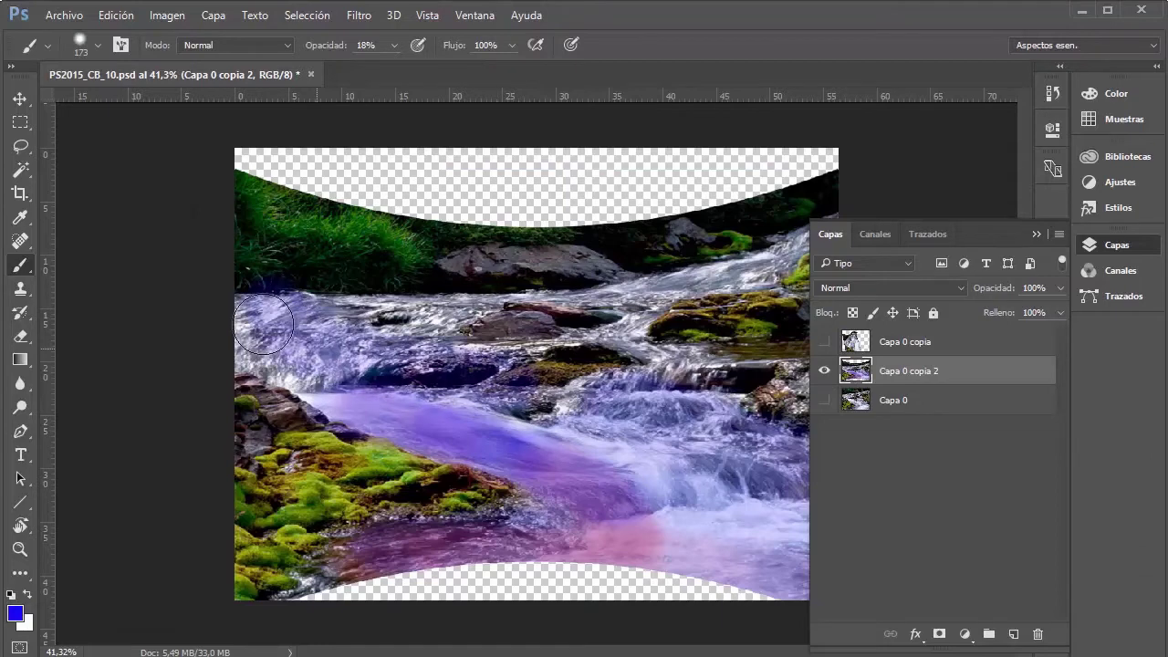
{"action": "left_click_drag", "start_coordinate": [301, 301], "coordinate": [721, 356]}
{"action": "left_click_drag", "start_coordinate": [374, 416], "coordinate": [612, 458]}
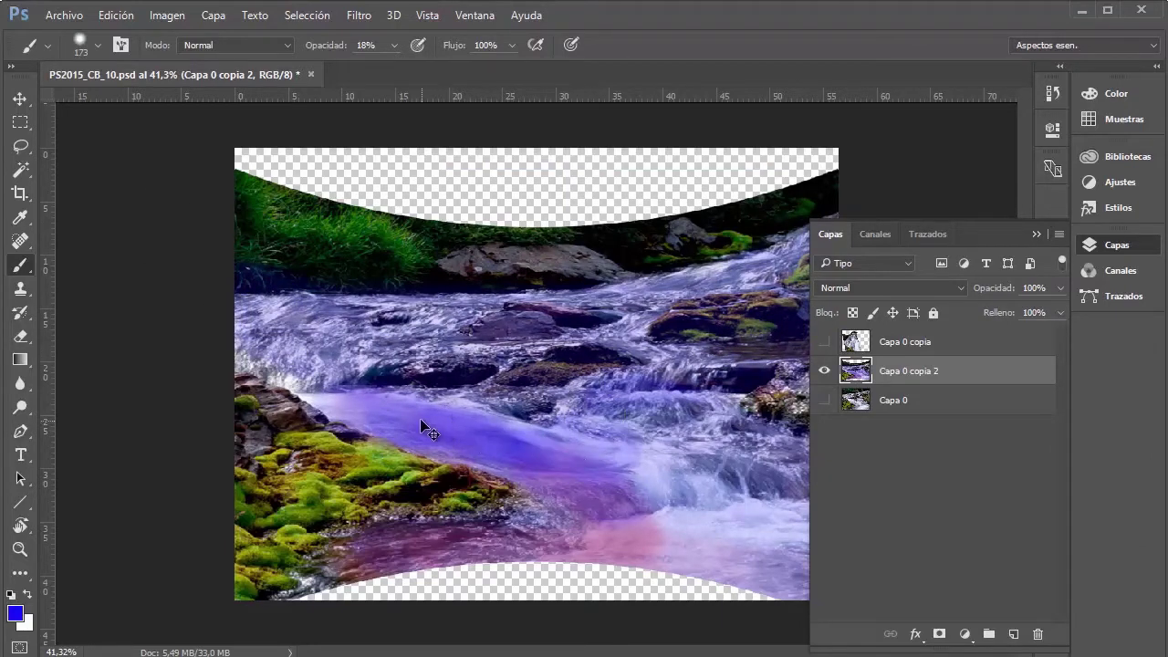
{"action": "key", "text": "ctrl+z"}
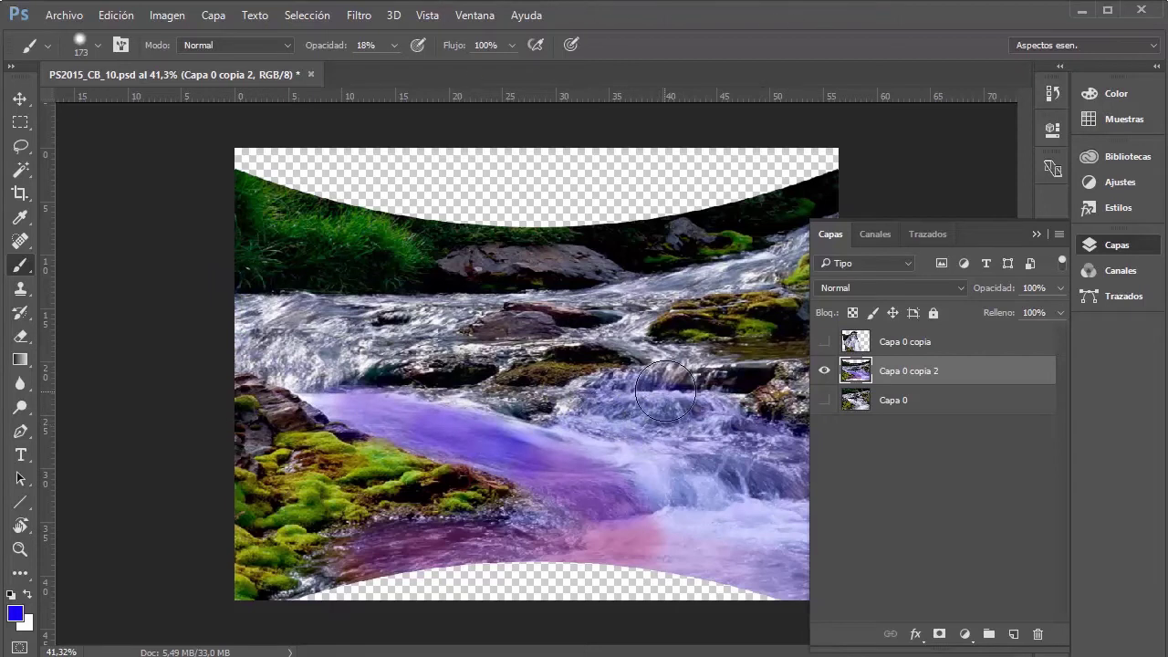